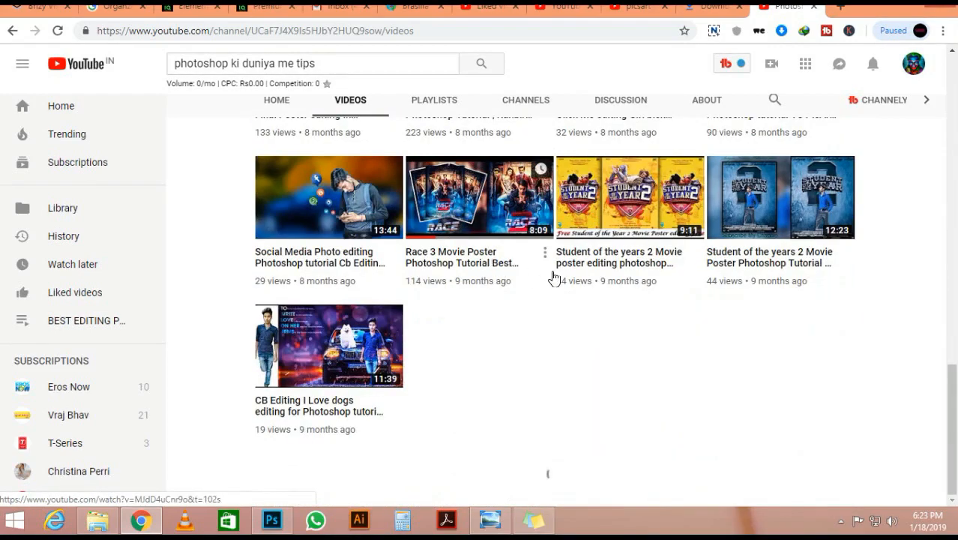
Step: Look through the older Photoshop tutorial uploads on the YouTube channel's videos page
scroll(525, 289, "down", 4)
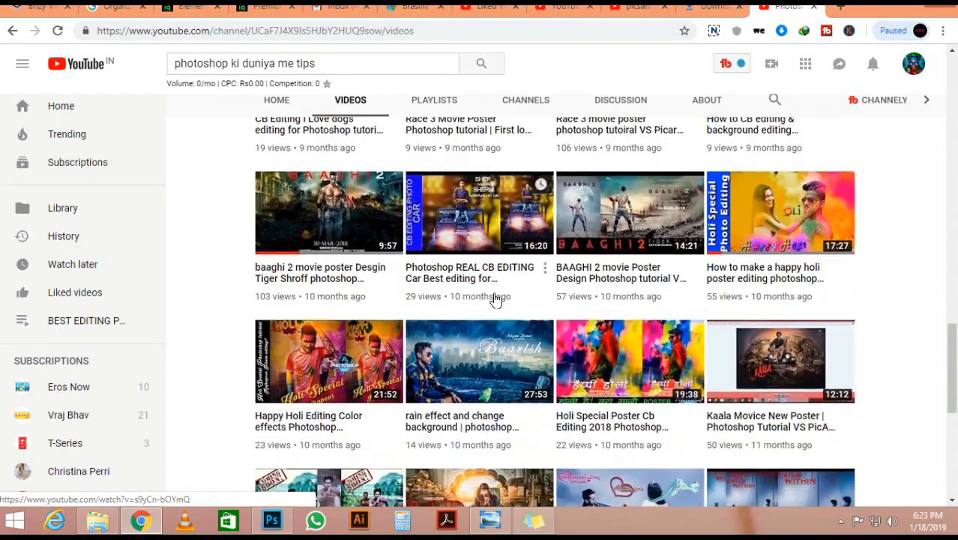
scroll(563, 300, "down", 1)
scroll(630, 297, "down", 3)
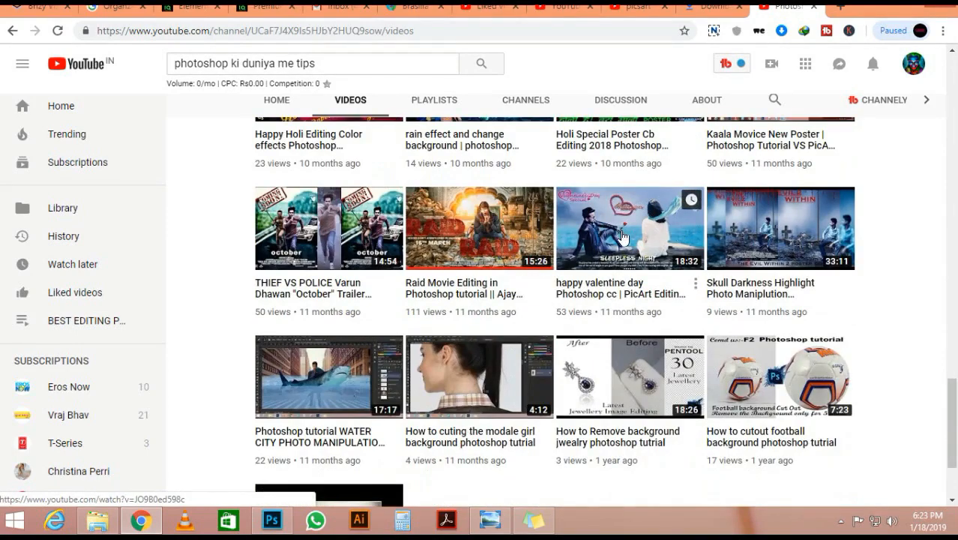
scroll(622, 235, "down", 1)
scroll(645, 243, "down", 1)
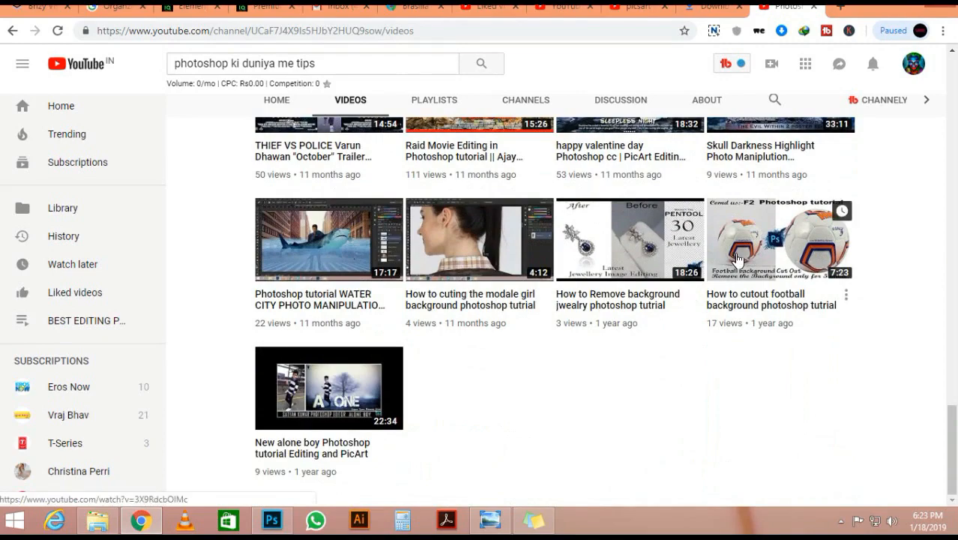
scroll(738, 259, "up", 1)
scroll(622, 161, "up", 3)
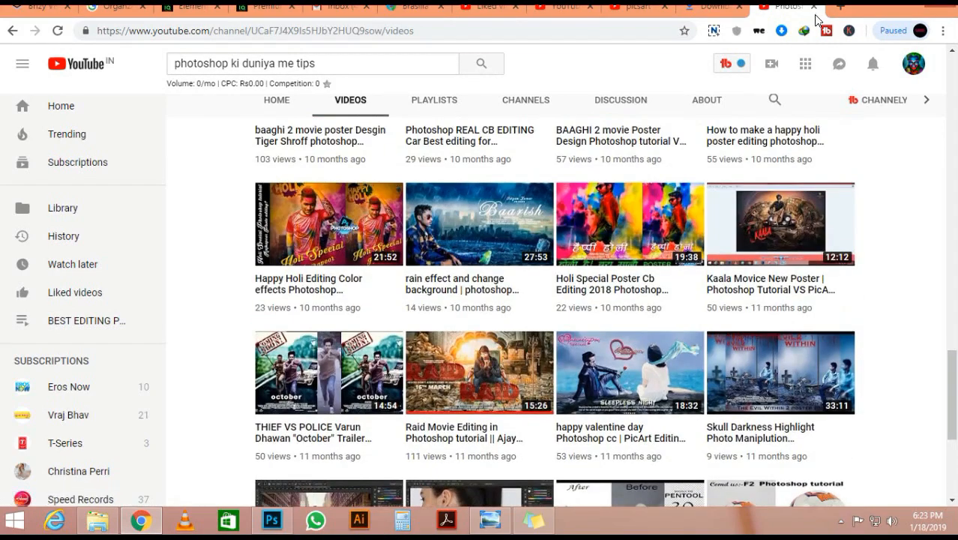
Step: Close the channel's browser page, and in Photoshop close the recovered photo without saving its changes
left_click(814, 6)
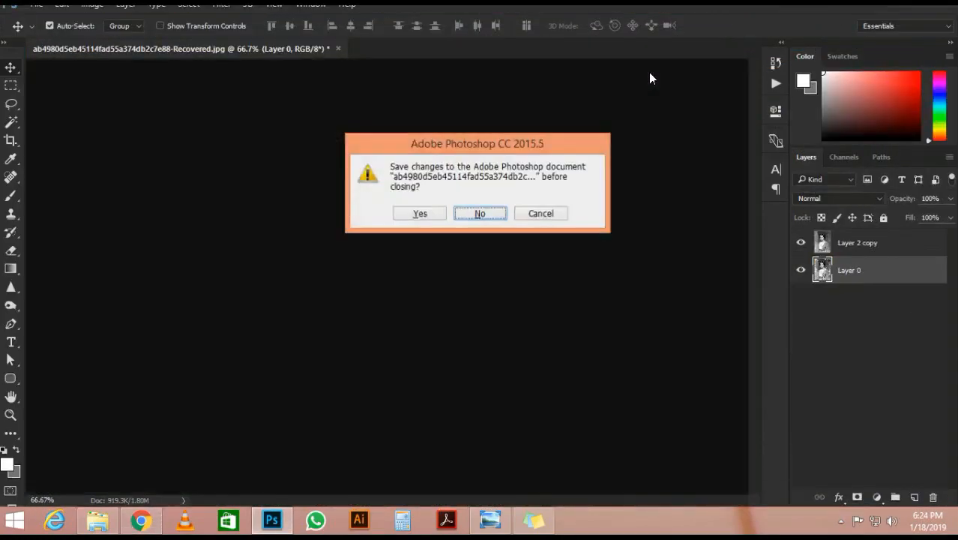
key("n")
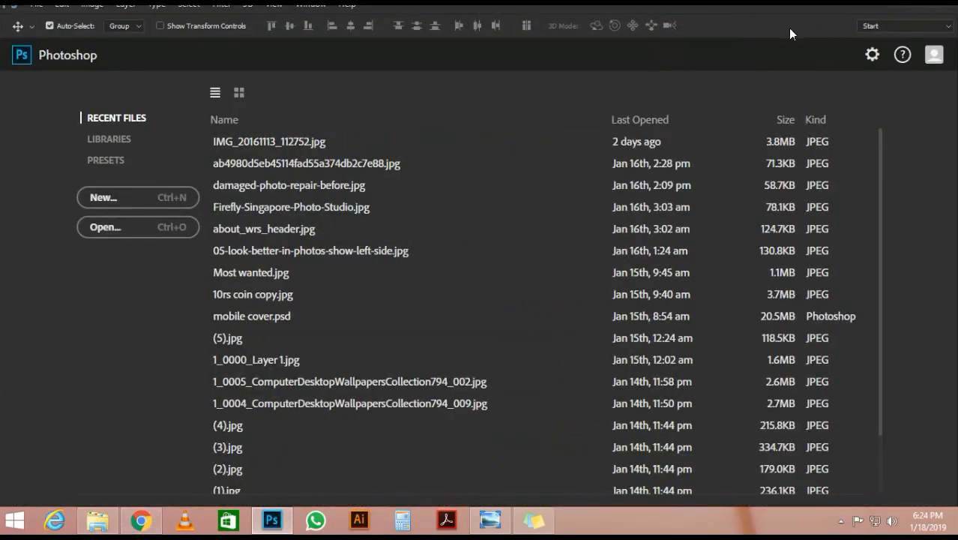
left_click(98, 519)
left_click(54, 185)
scroll(954, 146, "down", 2)
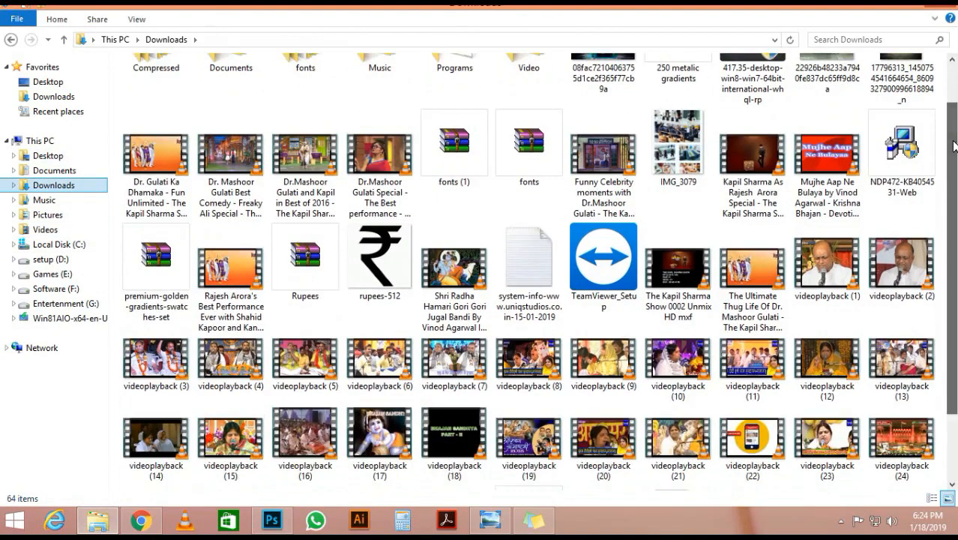
scroll(954, 146, "up", 2)
left_click_drag(828, 98, 193, 276)
scroll(361, 171, "down", 2)
scroll(362, 170, "up", 3)
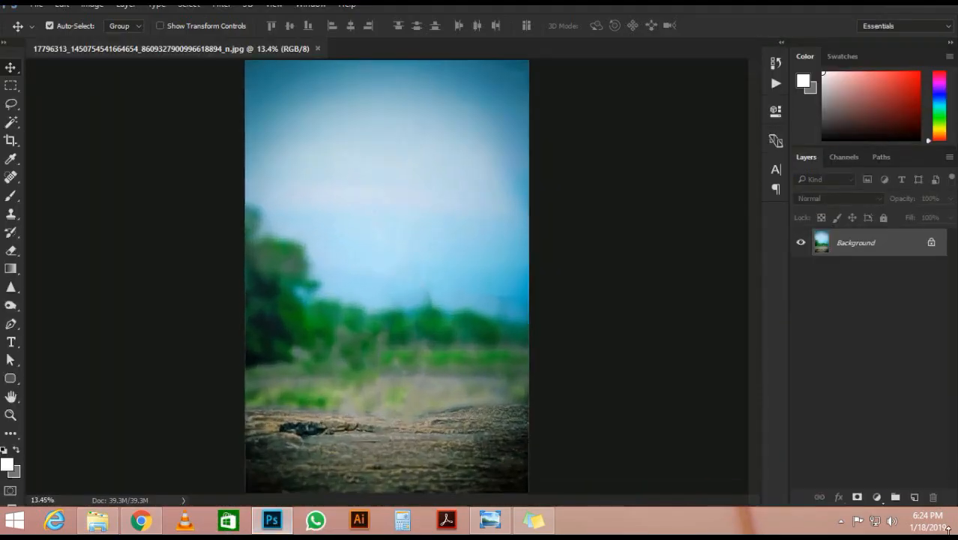
Step: Open girl-proposing-to-her-boyfriend-C86EY0.jpg from the desktop as a separate Photoshop document
left_click(954, 528)
left_click_drag(292, 242, 599, 51)
scroll(390, 100, "down", 1)
scroll(416, 138, "up", 2)
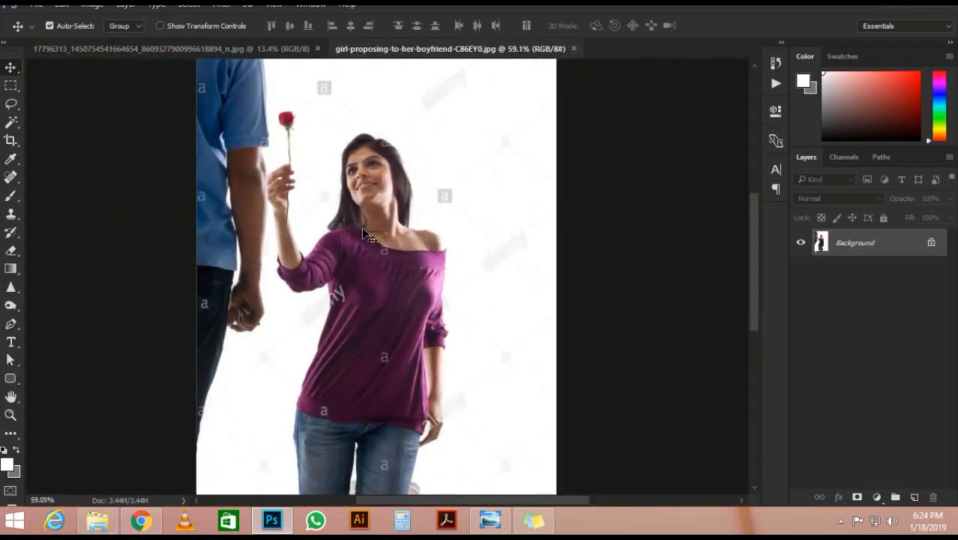
Step: Select the white background with the Magic Wand at tolerance 32 and add the leftover watermark squares with the Rectangular Marquee
key("w")
scroll(517, 304, "down", 1)
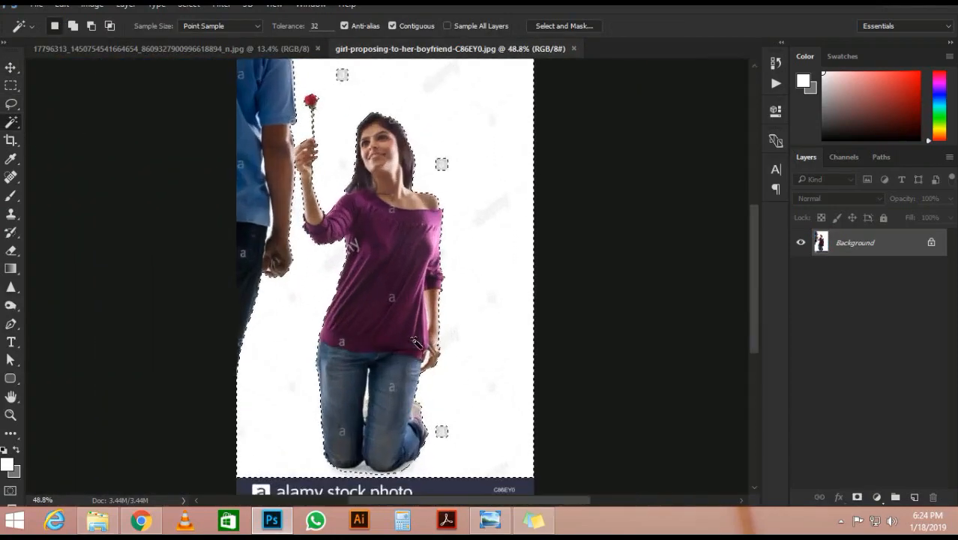
scroll(450, 225, "up", 3)
key("m")
left_click_drag(375, 107, 515, 240)
left_click_drag(402, 234, 404, 166)
left_click_drag(401, 295, 462, 161)
scroll(461, 161, "down", 7)
left_click_drag(590, 399, 587, 186)
scroll(546, 265, "up", 5)
Step: Add the dark alamy stock photo banner below the woman to the background selection
scroll(588, 297, "down", 8)
scroll(361, 420, "up", 1)
left_click_drag(358, 414, 369, 413)
scroll(369, 413, "up", 3)
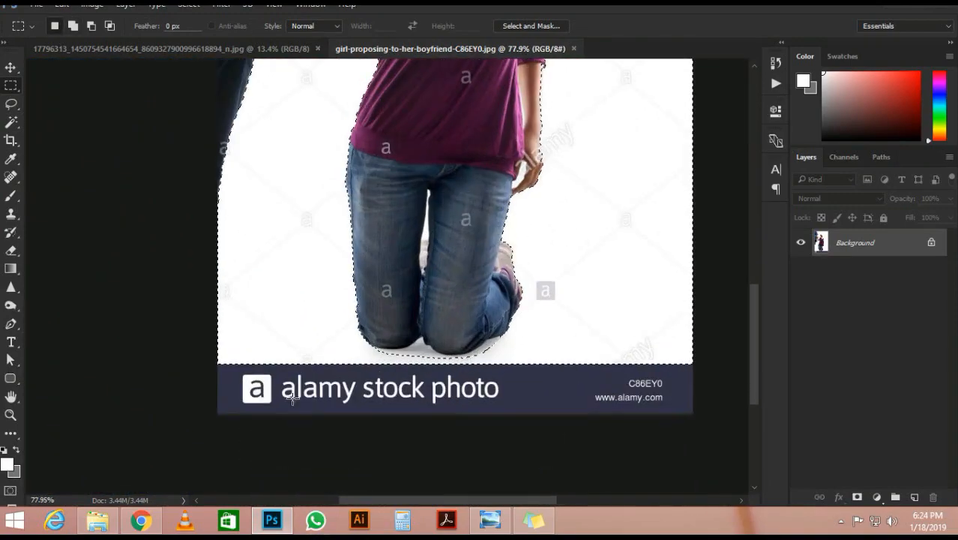
scroll(214, 352, "down", 4)
scroll(362, 405, "up", 4)
scroll(364, 390, "down", 5)
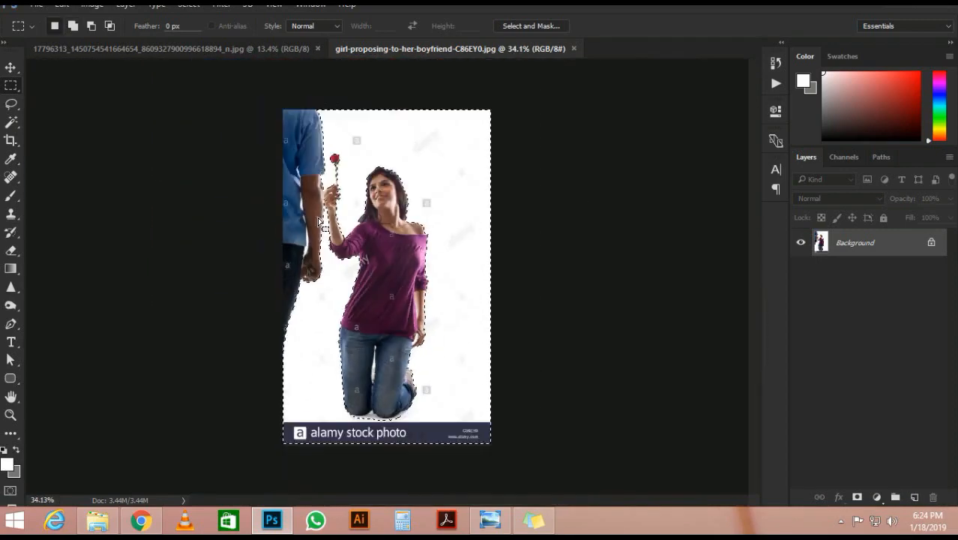
Step: Examine the selection edges around the man's arm, the rose and the woman's head up close
scroll(328, 216, "up", 6)
left_click_drag(337, 124, 342, 232)
scroll(342, 231, "up", 3)
left_click_drag(499, 247, 392, 135)
scroll(577, 252, "down", 3)
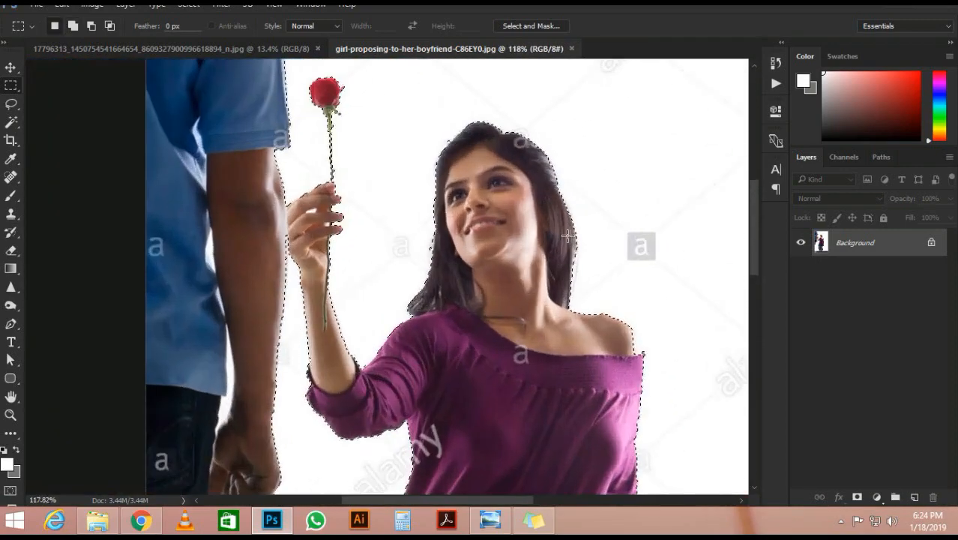
scroll(630, 300, "up", 7)
Step: Outline the white gap between the man's arm and his shirt and jeans with the Pen tool and add it to the selection
key("p")
left_click_drag(491, 383, 436, 251)
scroll(448, 240, "down", 9)
scroll(338, 98, "up", 2)
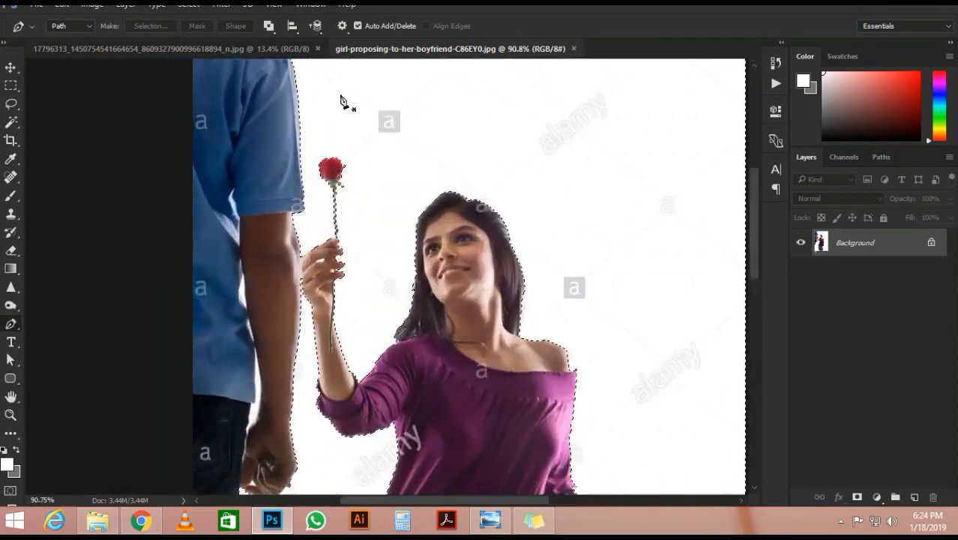
scroll(391, 143, "up", 3)
scroll(368, 167, "down", 5)
scroll(303, 344, "up", 5)
scroll(305, 342, "up", 1)
left_click_drag(312, 351, 368, 463)
scroll(371, 291, "down", 8)
scroll(362, 365, "up", 14)
left_click(368, 382)
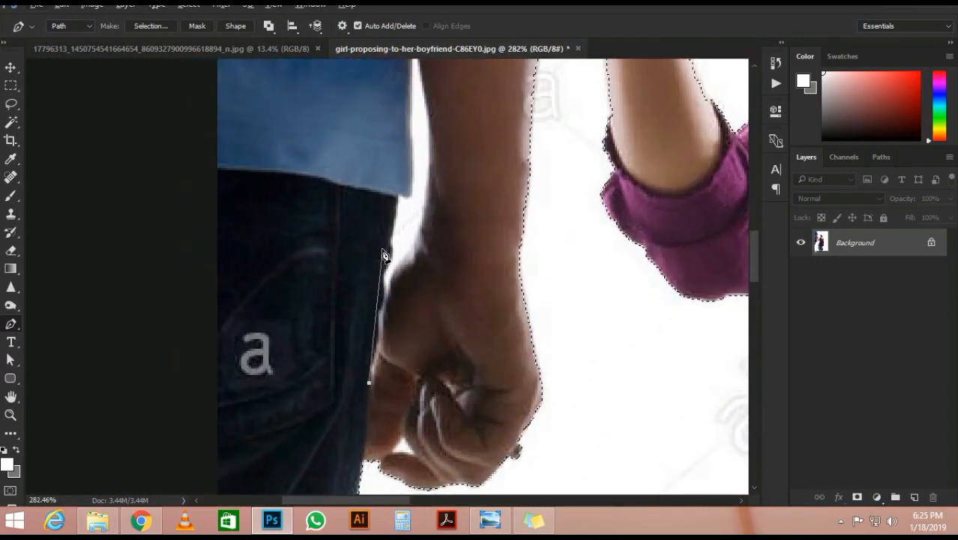
left_click_drag(416, 209, 447, 298)
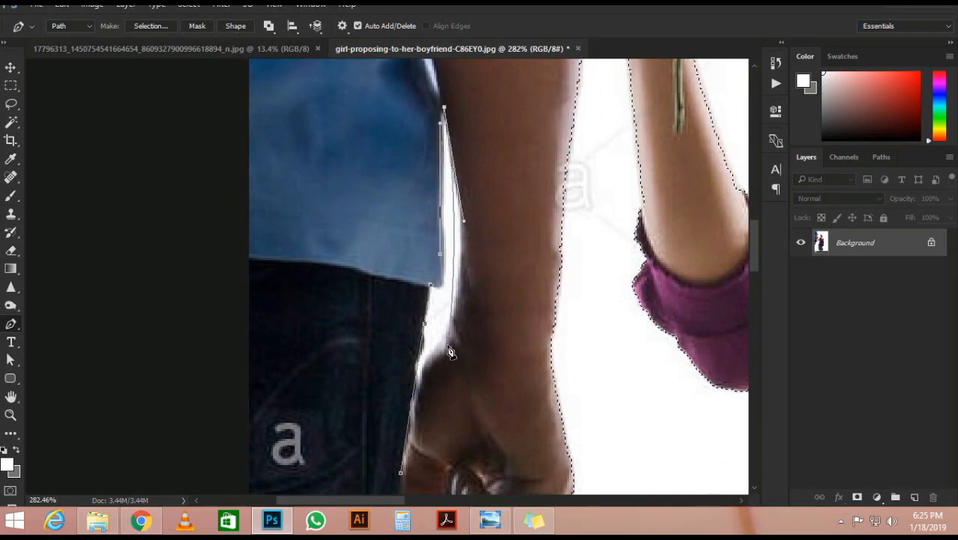
scroll(404, 418, "down", 3)
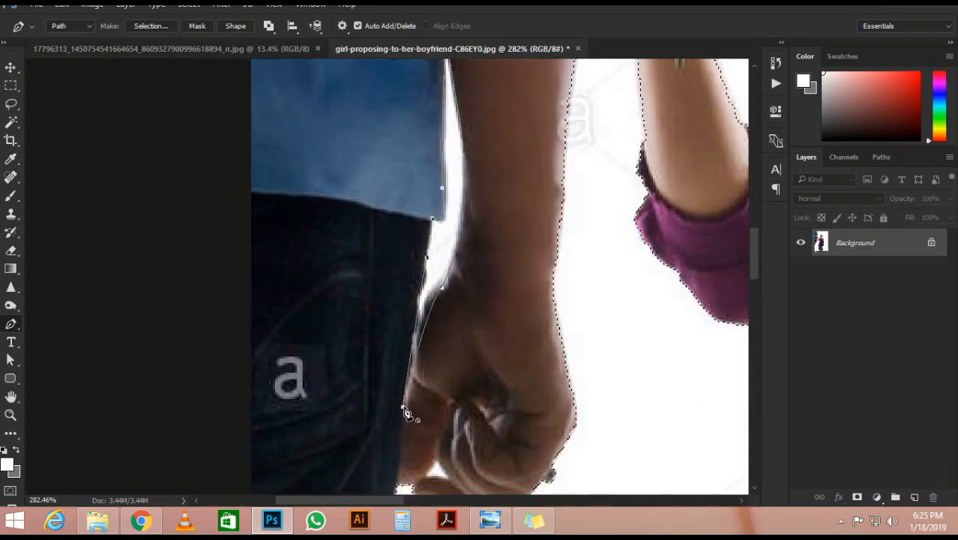
scroll(404, 412, "down", 4)
scroll(436, 377, "up", 3)
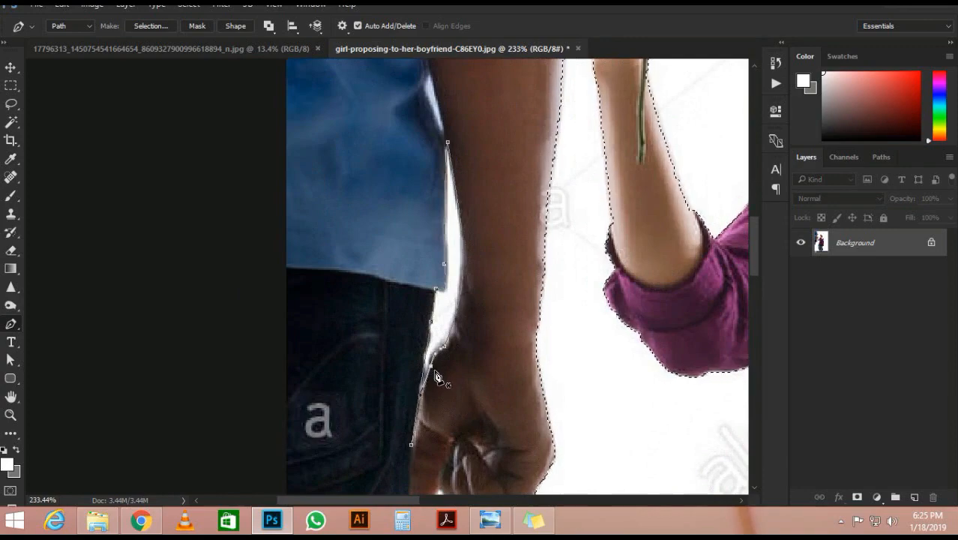
scroll(442, 367, "down", 6)
scroll(488, 252, "down", 2)
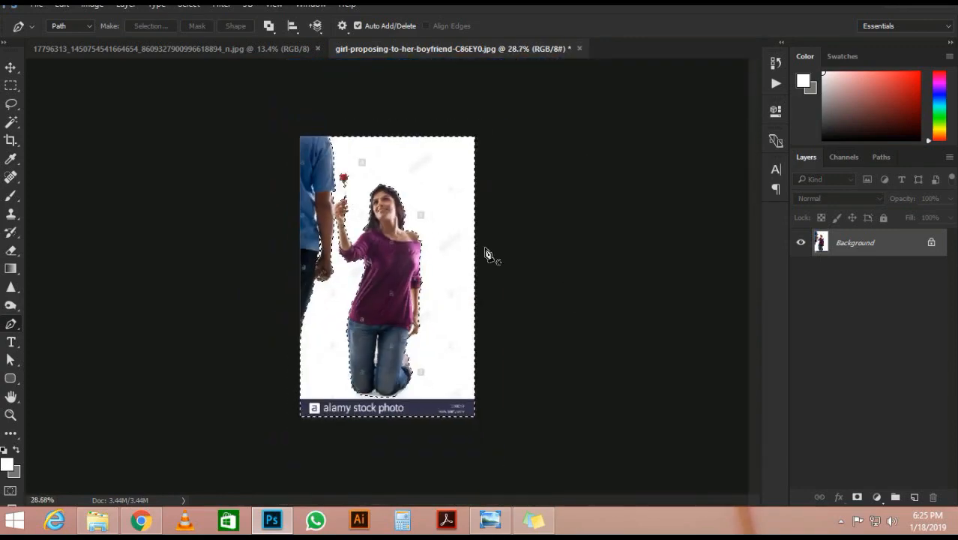
Step: Trace the lower edge of the woman's knees with the Pen tool and add the shadow below them to the background selection
scroll(344, 188, "up", 1)
scroll(349, 446, "up", 2)
scroll(349, 446, "up", 4)
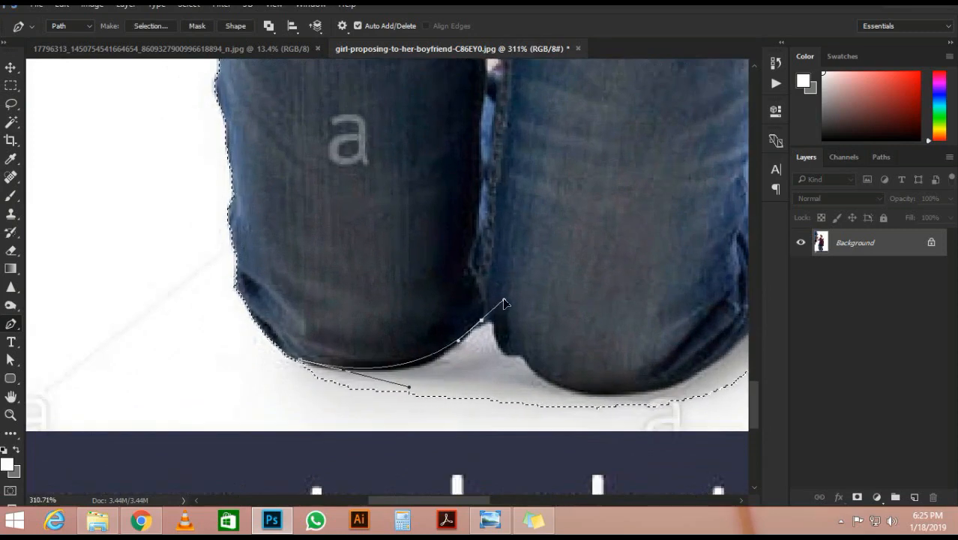
left_click_drag(565, 398, 271, 381)
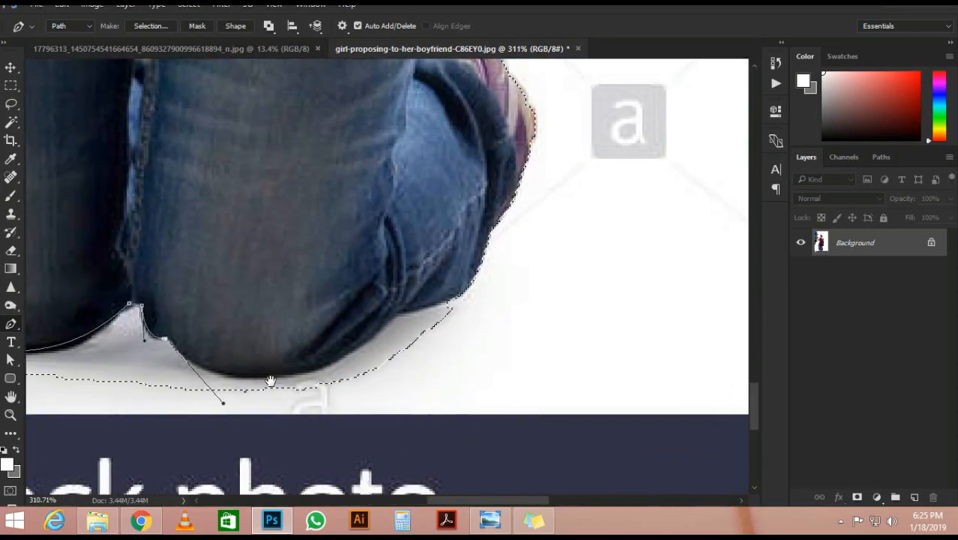
left_click_drag(372, 333, 406, 298)
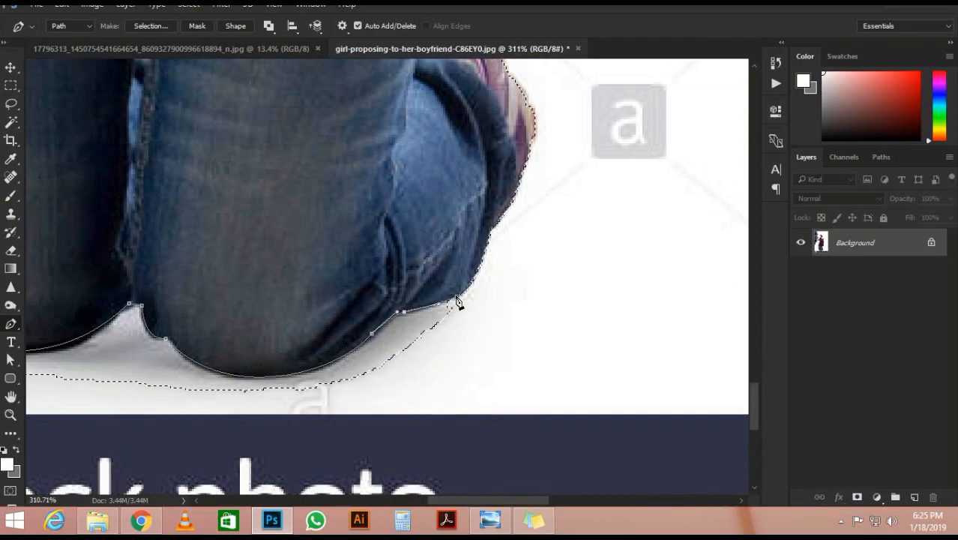
scroll(458, 301, "down", 3)
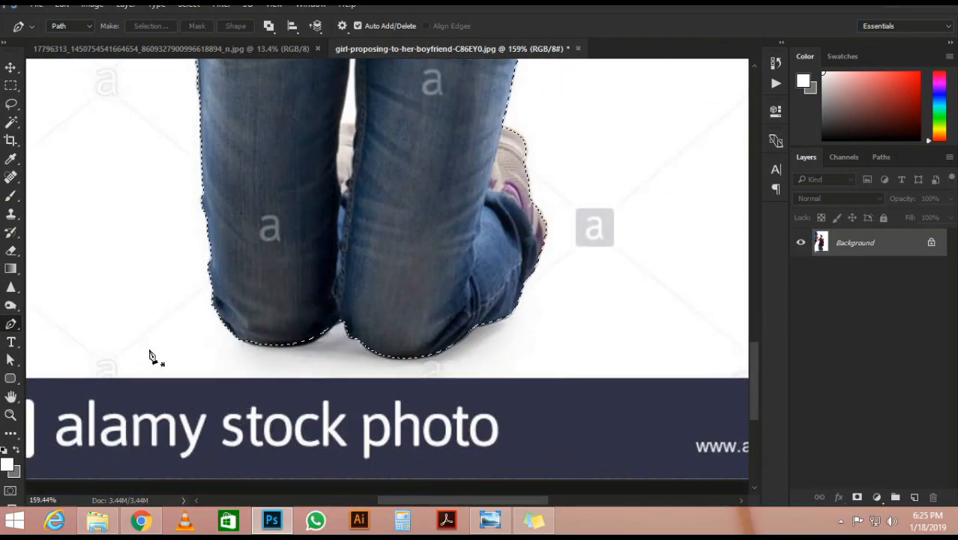
Step: Try copying the two selected figures onto a new layer with the Background layer hidden
scroll(150, 352, "down", 11)
scroll(350, 238, "up", 1)
key("ctrl+j")
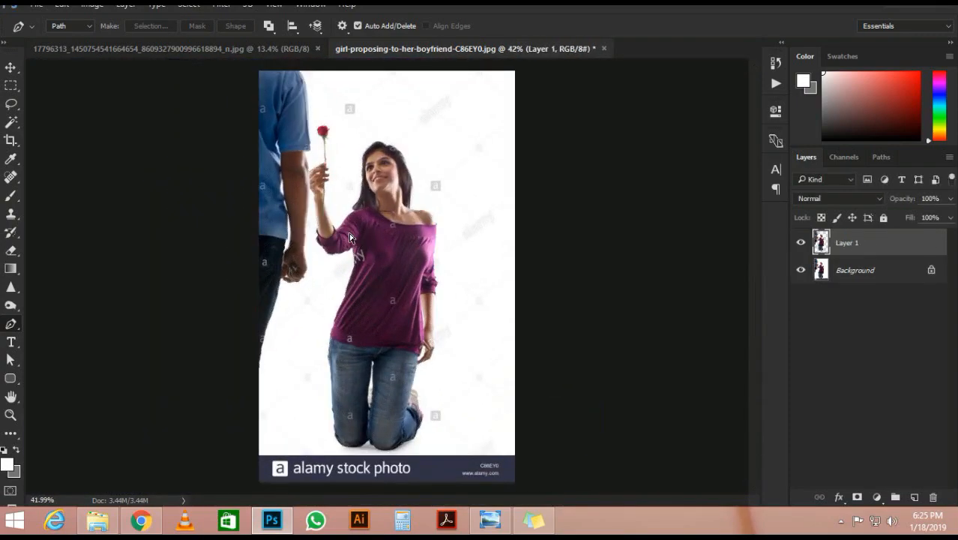
left_click(801, 270)
scroll(456, 208, "up", 8)
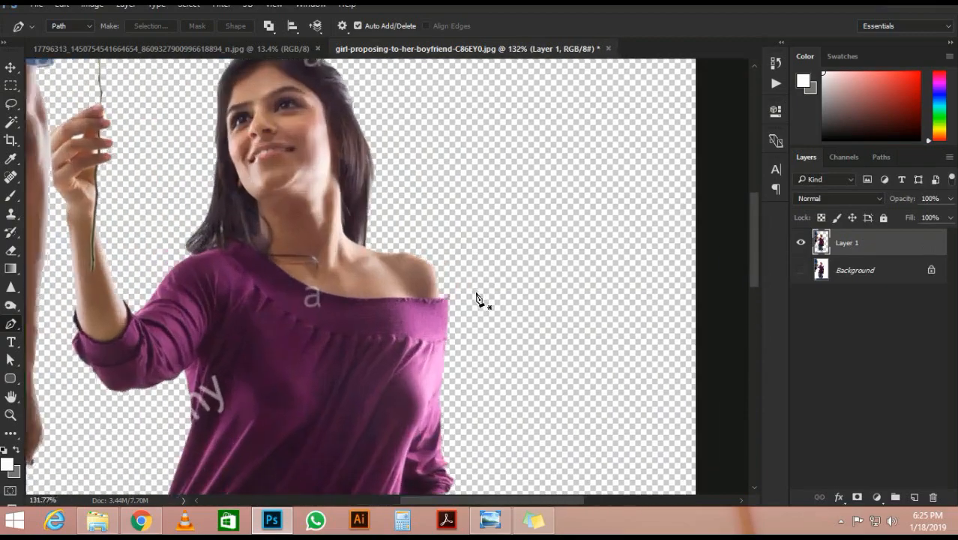
key("ctrl+z")
scroll(495, 281, "down", 10)
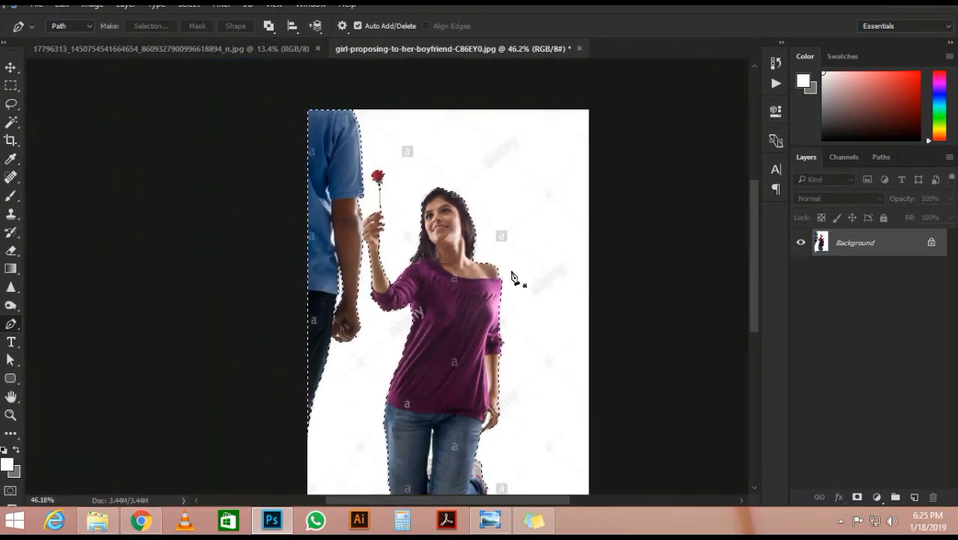
Step: Copy the two selected figures onto a new layer and hide the Background layer
scroll(513, 278, "up", 1)
scroll(512, 277, "down", 1)
key("ctrl+j")
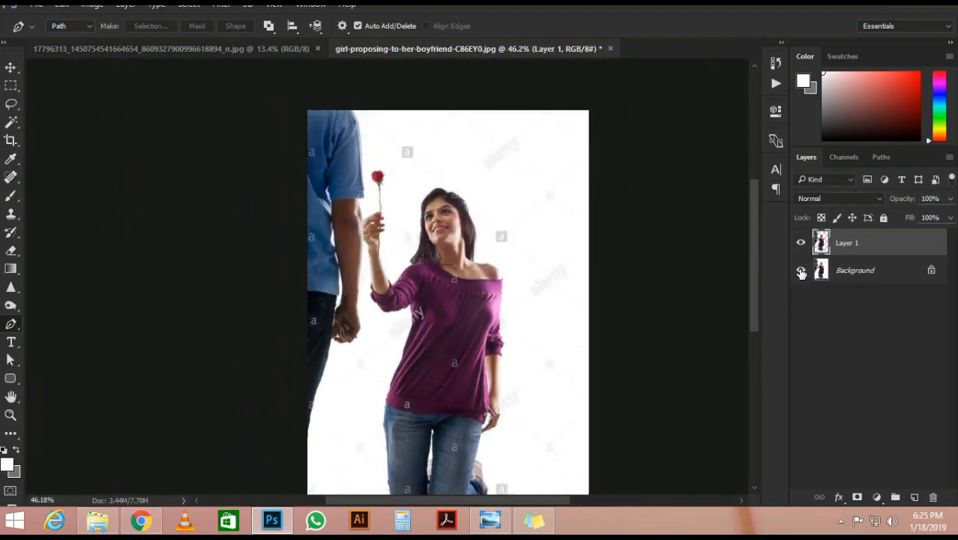
left_click(801, 270)
Step: Remove the white gap between the woman's legs from the cutout layer using the Magic Wand
scroll(357, 370, "down", 3)
scroll(357, 371, "up", 8)
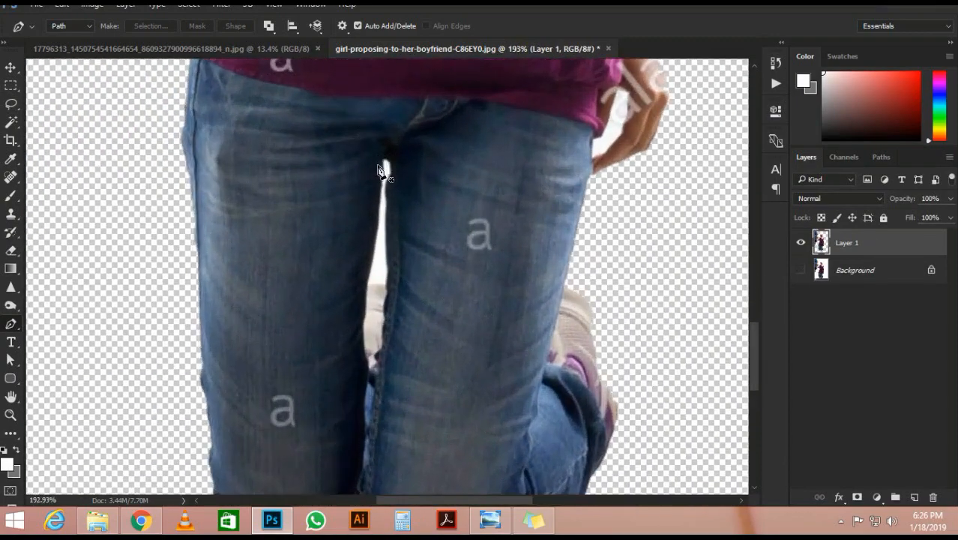
key("w")
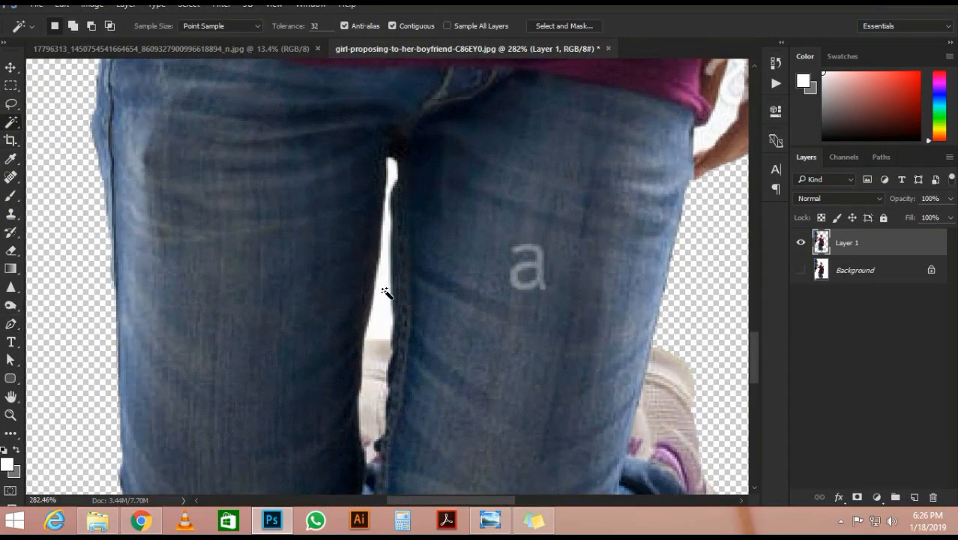
scroll(371, 419, "down", 6)
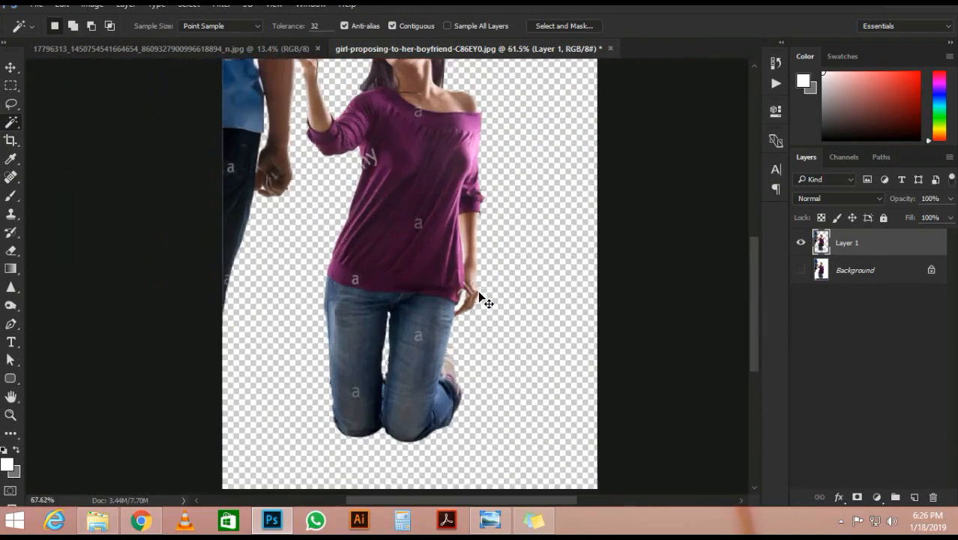
Step: Outline the watermarked edge of the woman's wrist with the Pen tool, turn the path into a selection, fill it and deselect
scroll(480, 300, "up", 6)
scroll(461, 353, "down", 6)
scroll(496, 310, "up", 6)
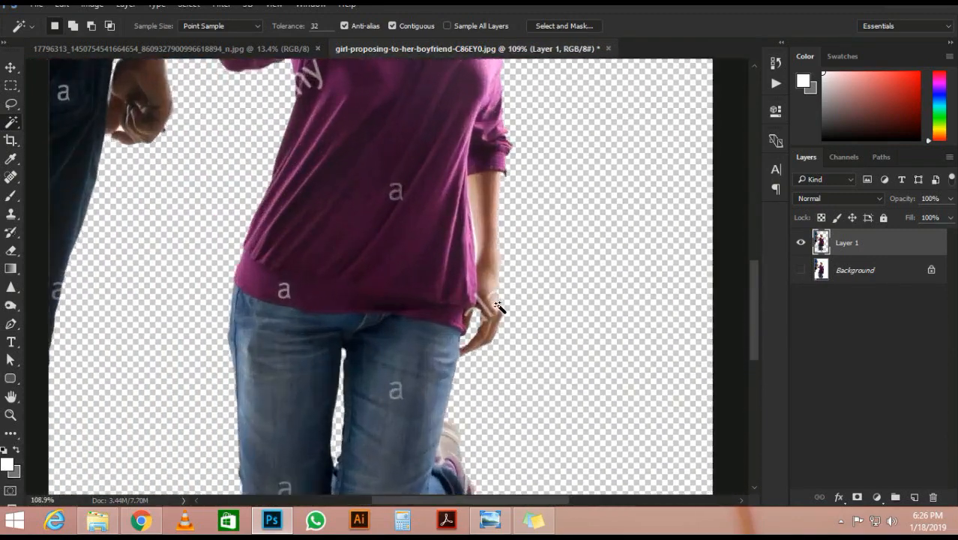
key("p")
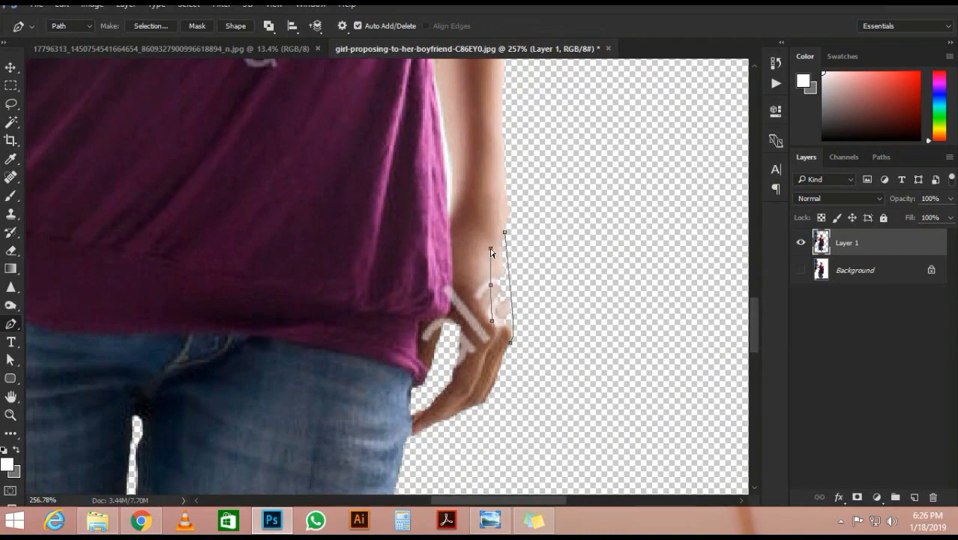
key("ctrl+Return")
key("shift+F5")
key("Return")
key("ctrl+d")
Step: Remove the letter watermark at the blouse's neckline with the Spot Healing Brush
scroll(494, 288, "down", 13)
left_click_drag(411, 102, 445, 199)
scroll(445, 200, "up", 4)
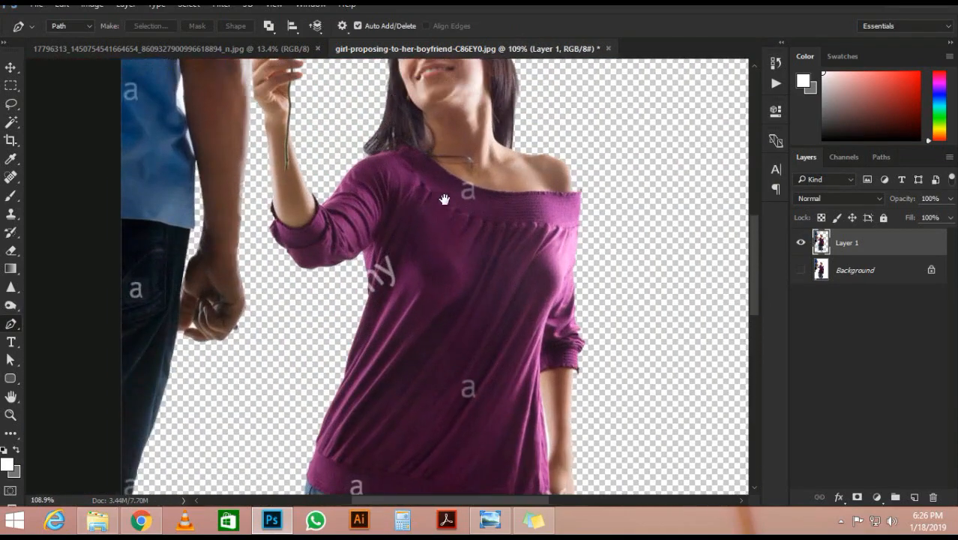
left_click(11, 177)
scroll(434, 203, "up", 8)
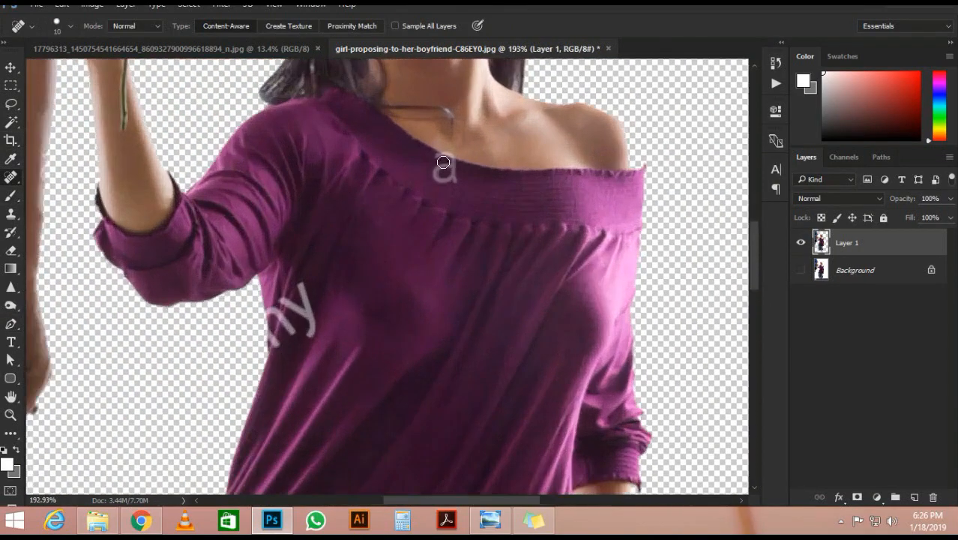
left_click_drag(434, 204, 523, 321)
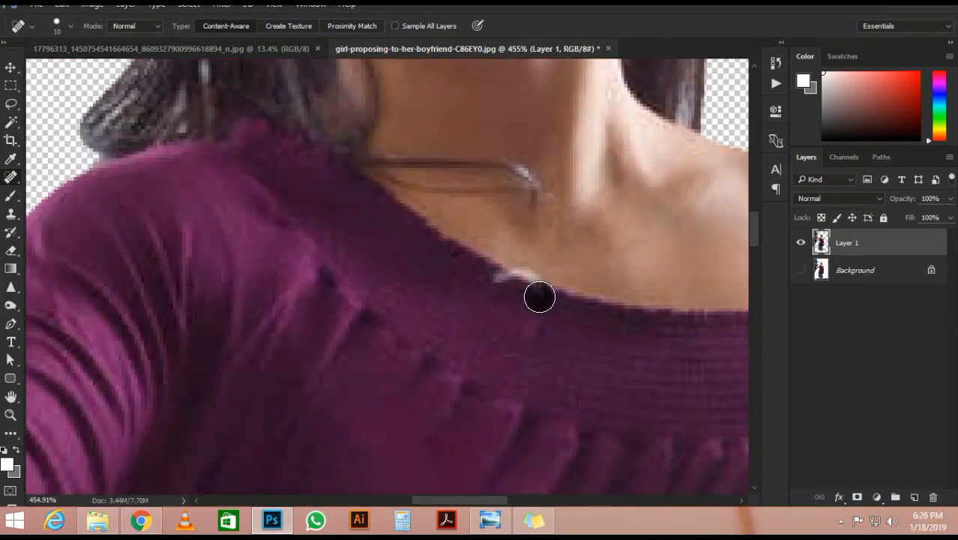
Step: Heal away the watermarks on the blouse's side below the raised arm, its middle and its hem
scroll(552, 316, "down", 5)
scroll(509, 220, "up", 4)
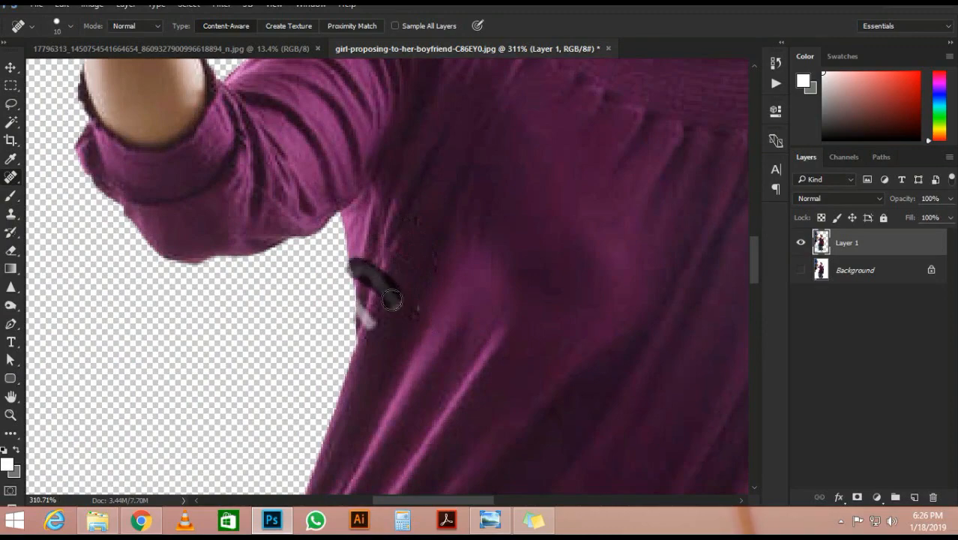
scroll(434, 198, "down", 4)
scroll(479, 239, "up", 3)
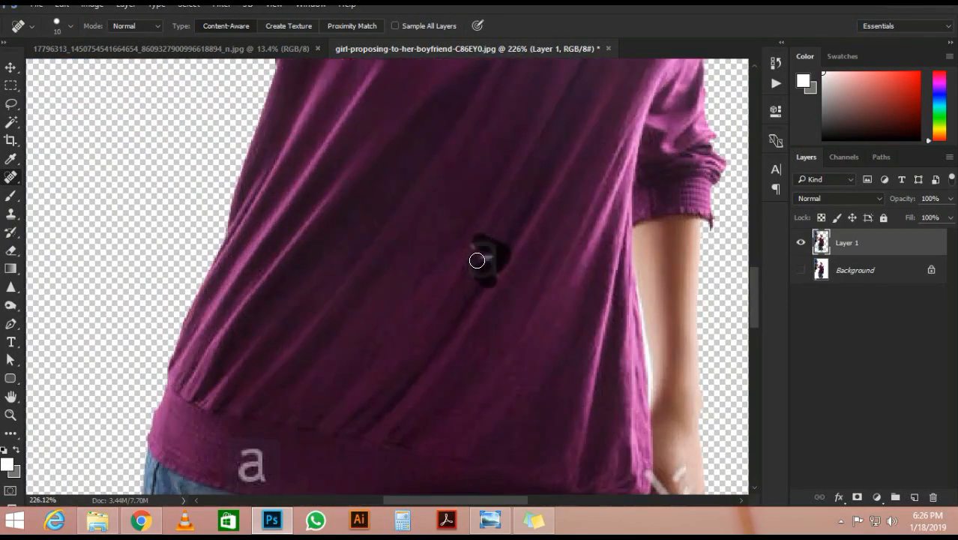
scroll(438, 214, "down", 3)
scroll(332, 330, "up", 3)
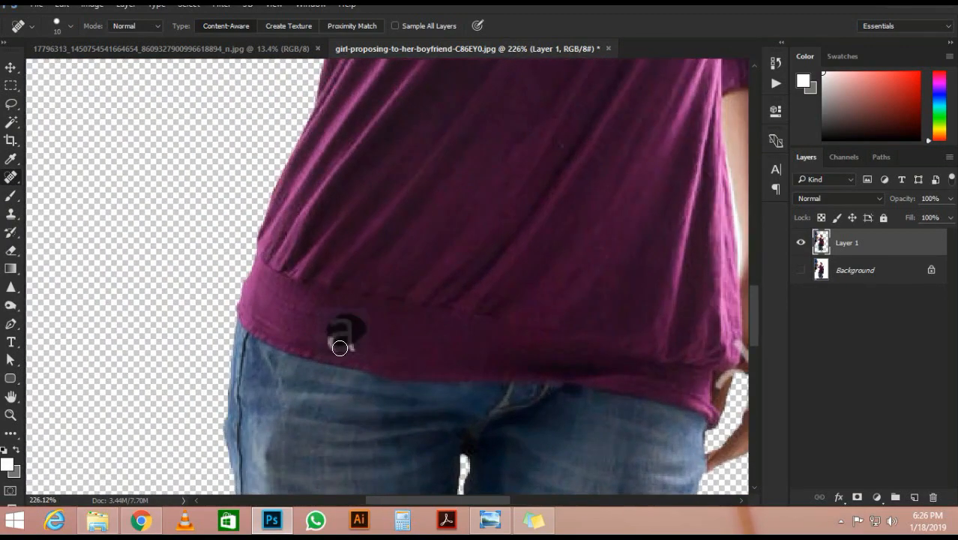
Step: Heal away the letter watermarks on both legs of the woman's jeans
scroll(334, 344, "down", 3)
scroll(464, 252, "up", 3)
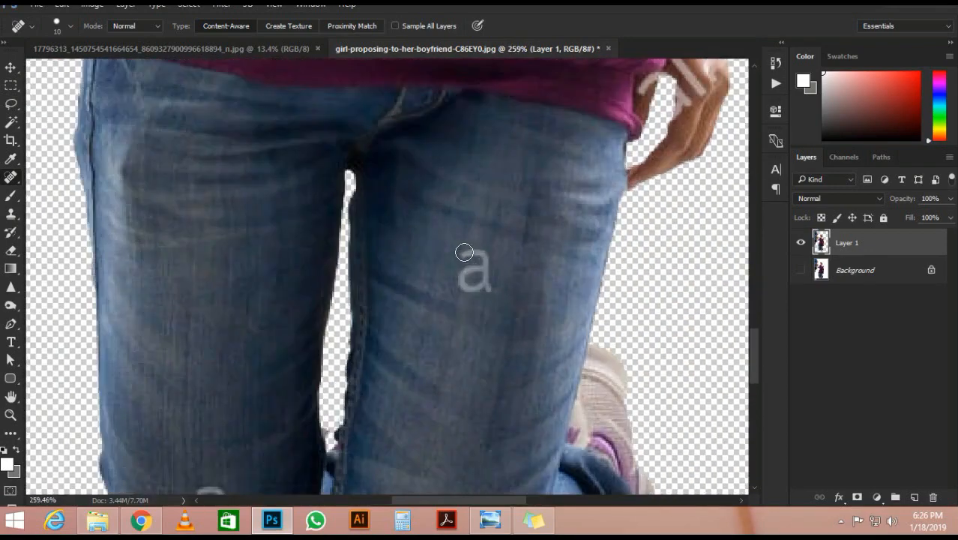
left_click_drag(461, 277, 470, 271)
mouse_move(459, 393)
left_mouse_down()
mouse_move(526, 188)
mouse_move(574, 115)
left_mouse_up()
left_click_drag(317, 224, 327, 221)
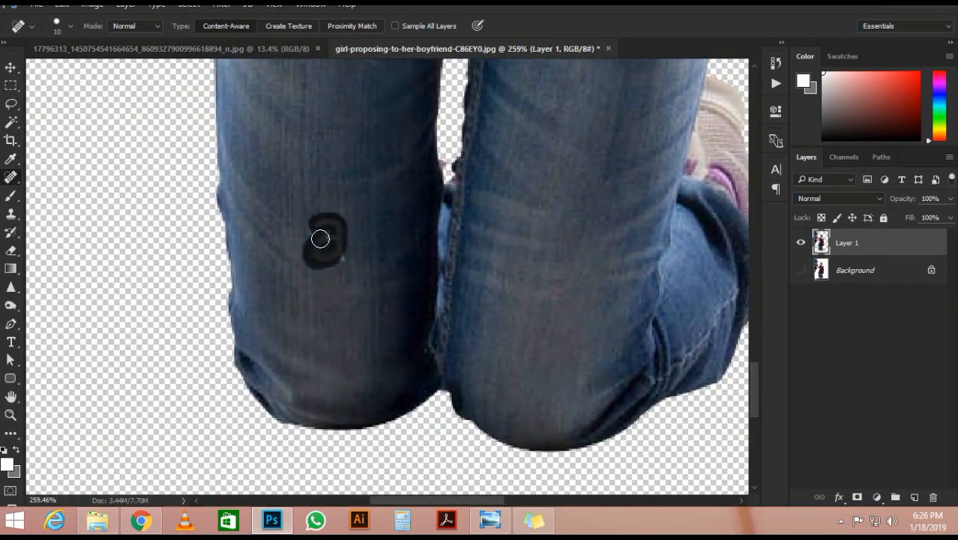
Step: Heal the watermark mark out of the woman's hair near the crown of her head
scroll(350, 265, "down", 5)
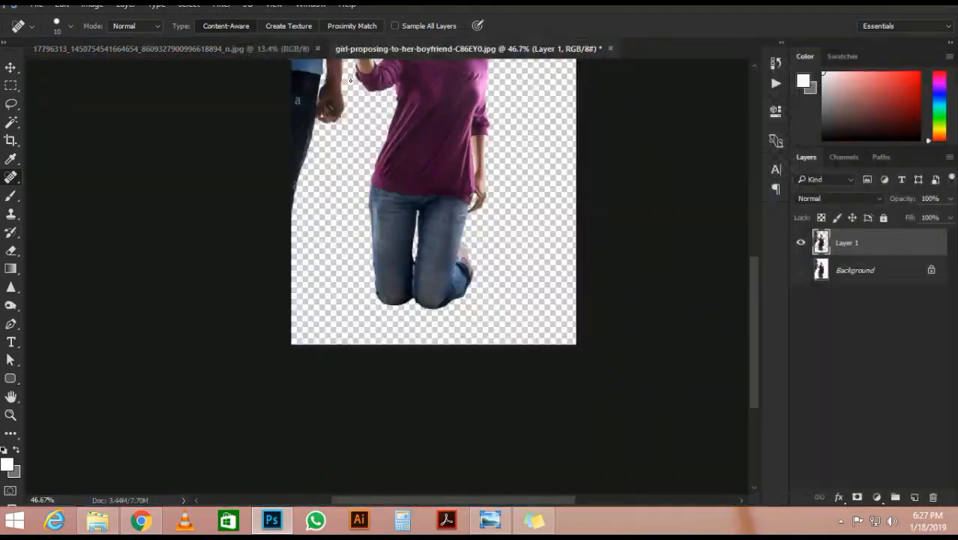
scroll(300, 129, "up", 1)
scroll(498, 199, "up", 5)
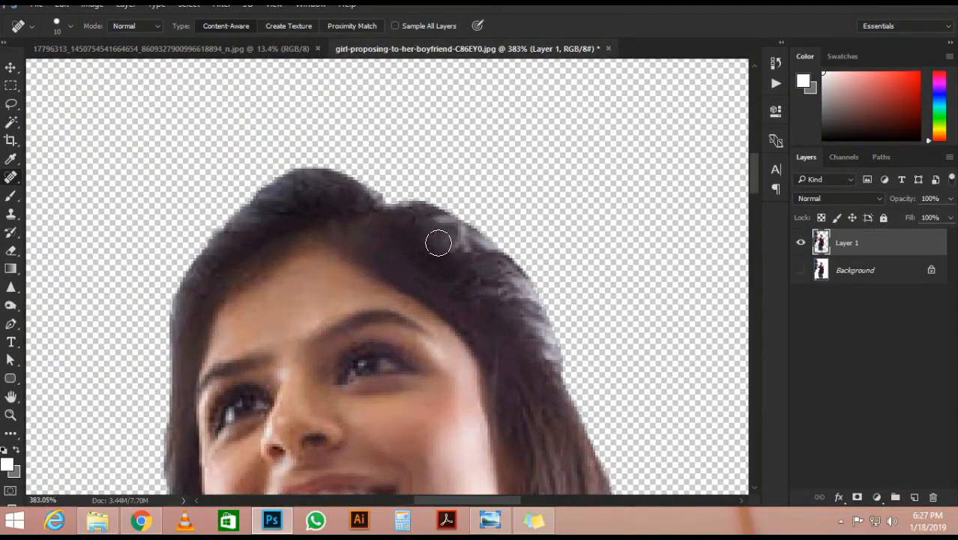
mouse_move(439, 242)
left_mouse_down()
mouse_move(467, 236)
mouse_move(492, 253)
left_mouse_up()
Step: Heal away the watermark letters across the woman's lowered hand and wrist
scroll(572, 365, "down", 6)
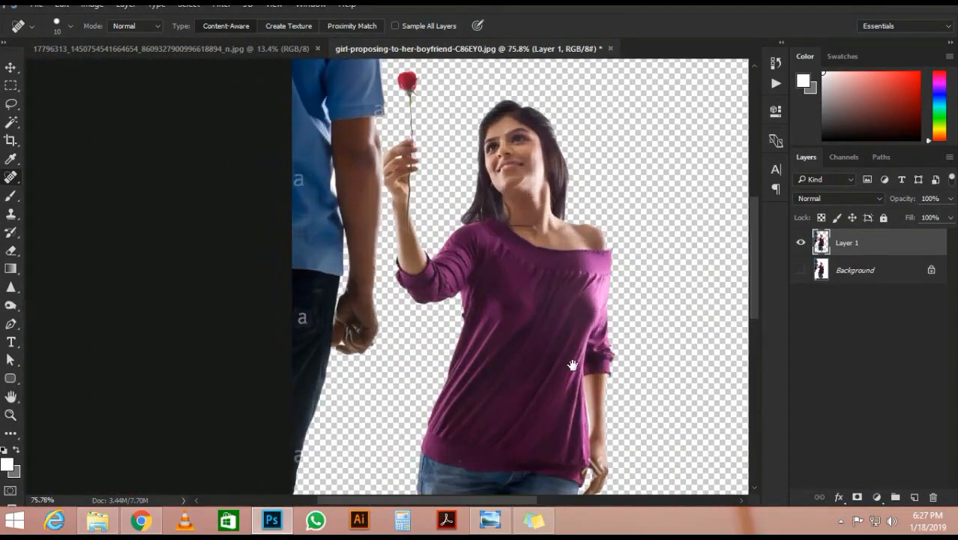
left_click_drag(573, 365, 536, 272)
scroll(547, 360, "up", 7)
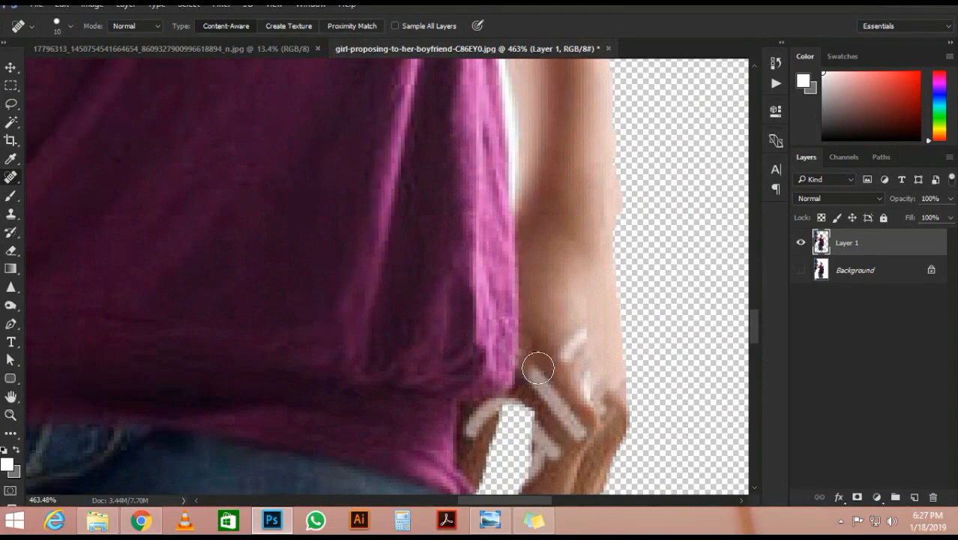
left_click_drag(578, 437, 556, 300)
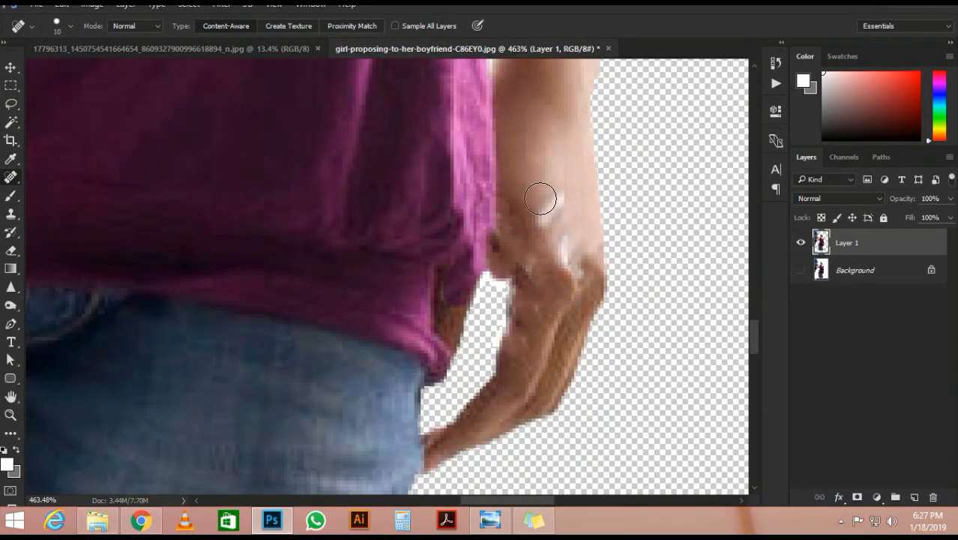
Step: Heal away the watermarks on the man's upper shirt and the edge of his sleeve
scroll(569, 261, "down", 9)
scroll(323, 120, "up", 4)
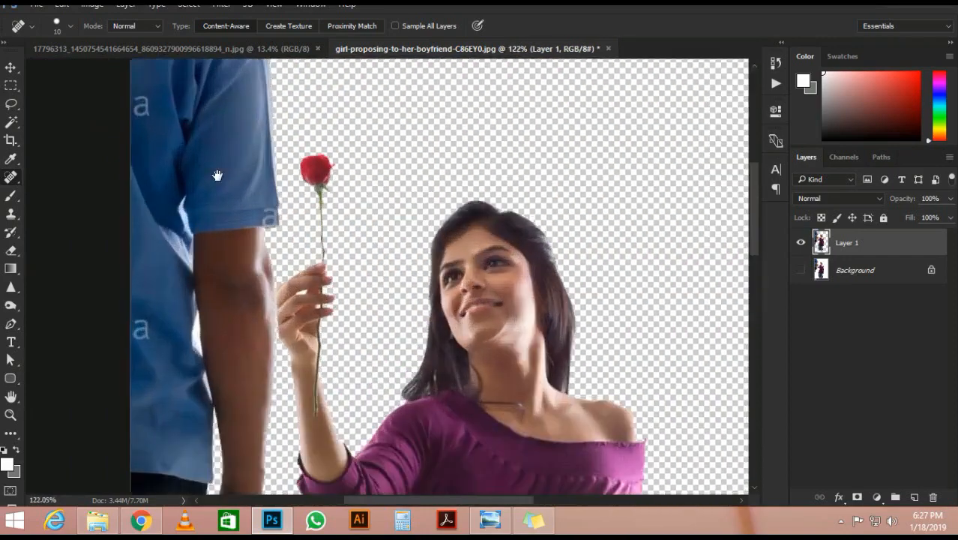
left_click_drag(218, 176, 459, 276)
scroll(370, 203, "up", 4)
left_click_drag(400, 189, 408, 208)
left_click_drag(523, 291, 345, 87)
left_click_drag(647, 329, 629, 359)
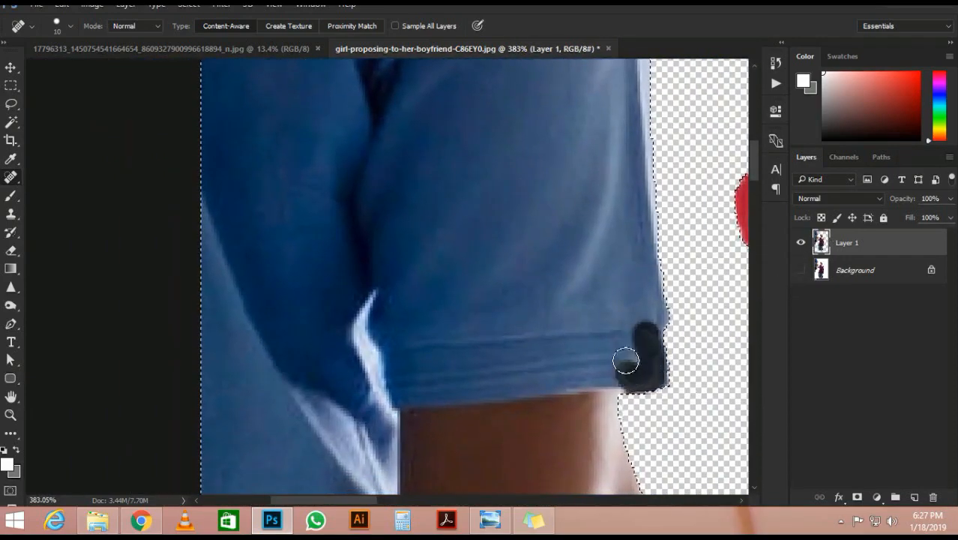
Step: Heal away the remaining watermarks on the man's lower shirt, trouser pocket and trouser leg
scroll(562, 349, "down", 4)
scroll(487, 334, "down", 3)
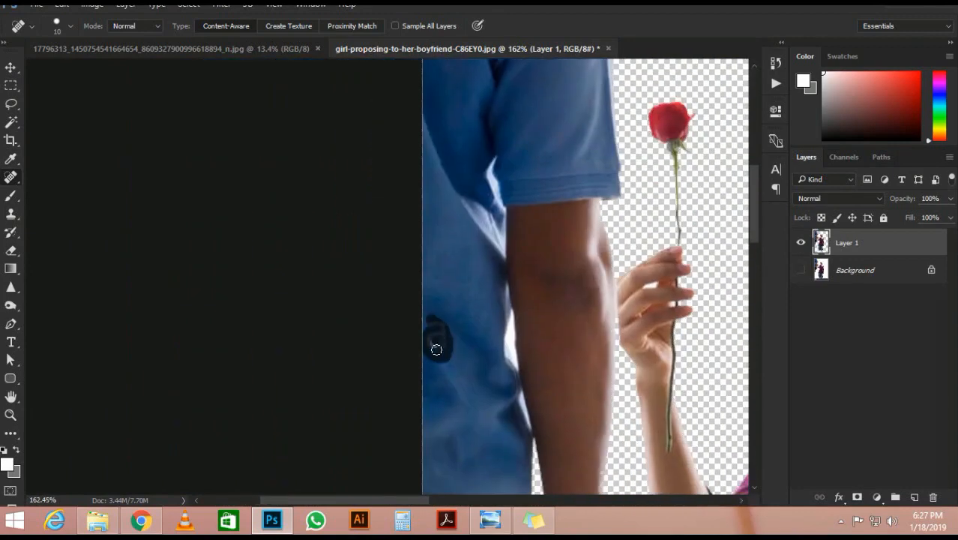
scroll(472, 337, "down", 5)
left_click_drag(462, 428, 462, 313)
scroll(458, 312, "up", 9)
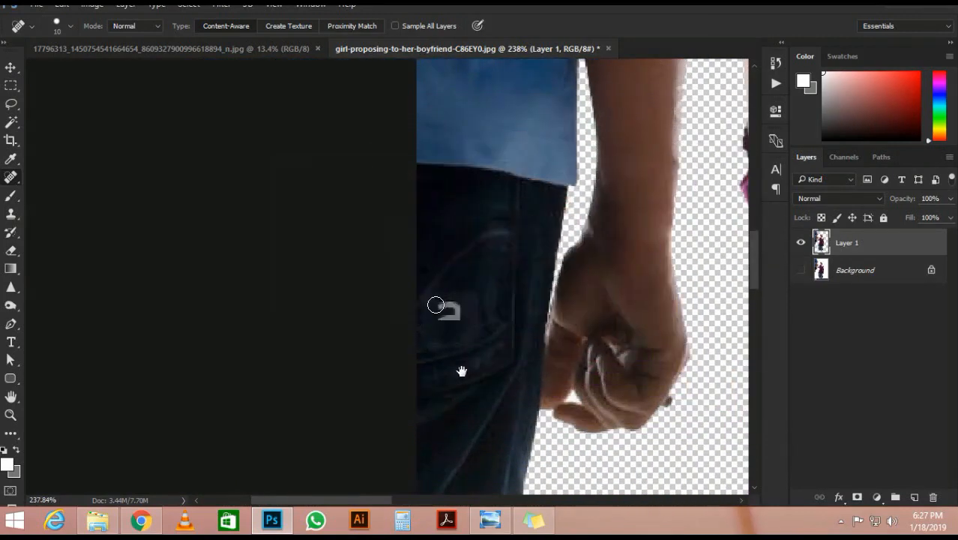
left_click_drag(460, 370, 485, 123)
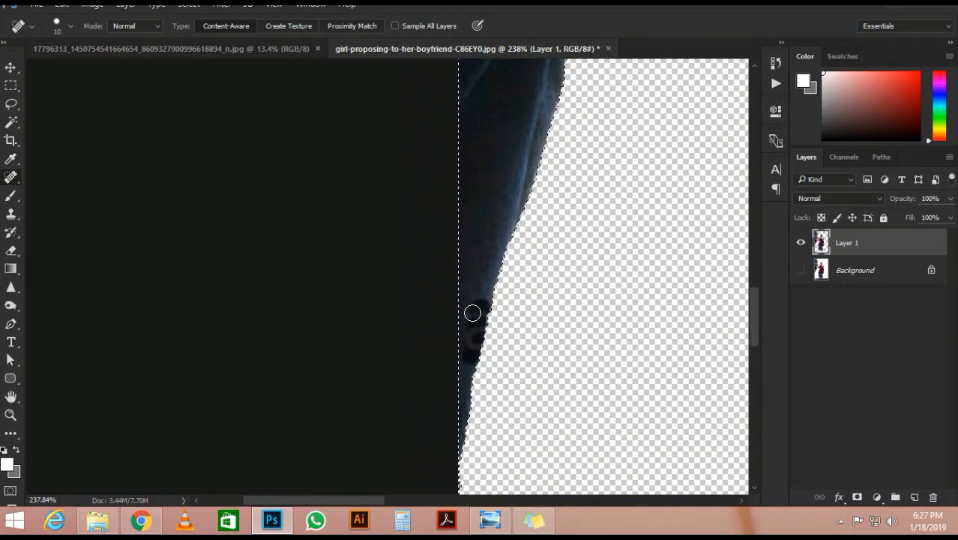
scroll(515, 332, "down", 8)
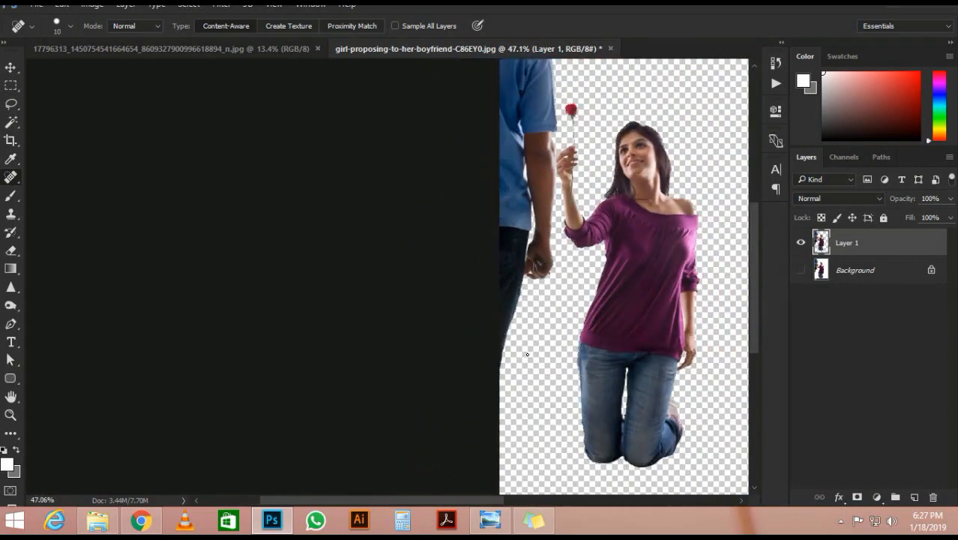
Step: Bring the cleaned cutout of the couple into the blurred landscape document with the Move tool
scroll(363, 174, "up", 7)
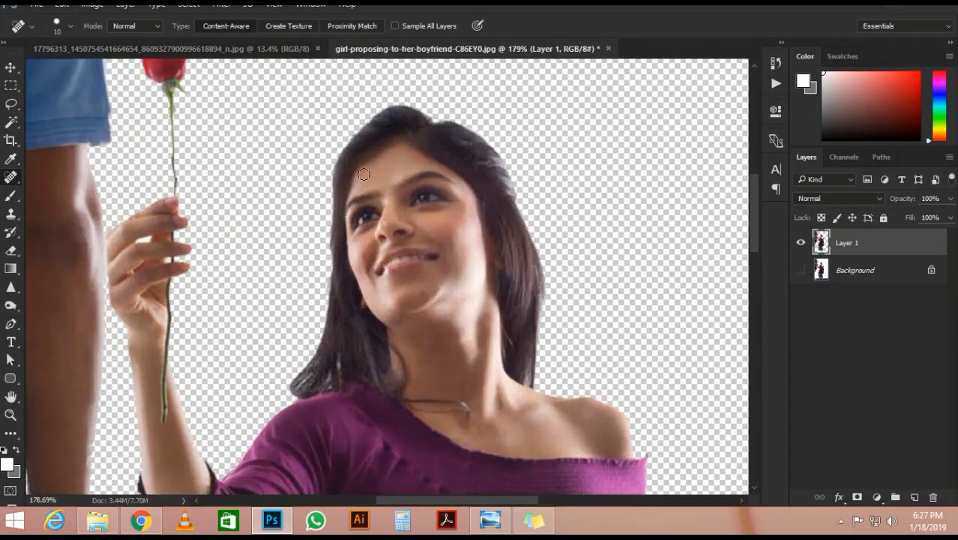
scroll(396, 156, "down", 5)
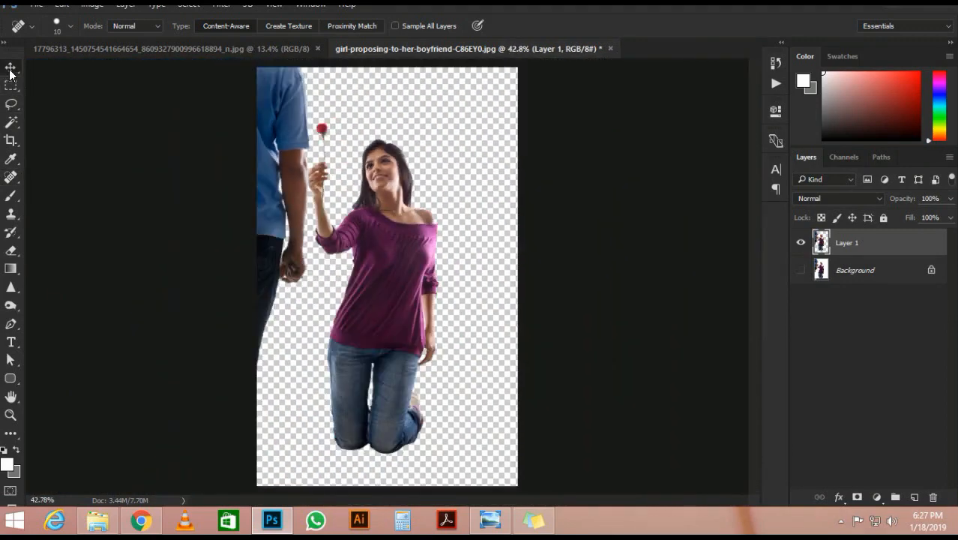
left_click(11, 68)
scroll(264, 278, "down", 3)
left_click_drag(390, 264, 359, 229)
scroll(363, 247, "down", 2)
Step: Scale the couple layer proportionally to about 347% and align it with the landscape's upper-left corner using Free Transform
key("ctrl+t")
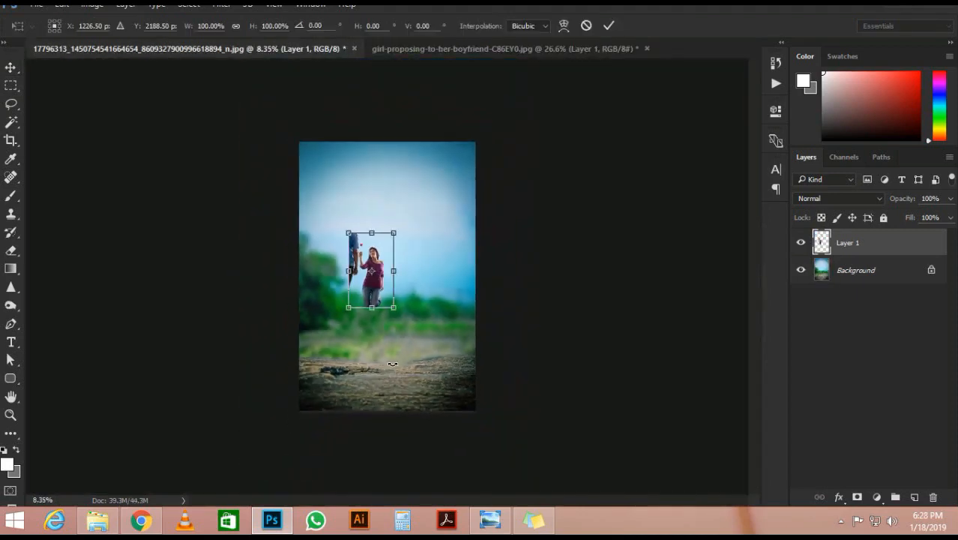
left_click_drag(393, 307, 465, 391)
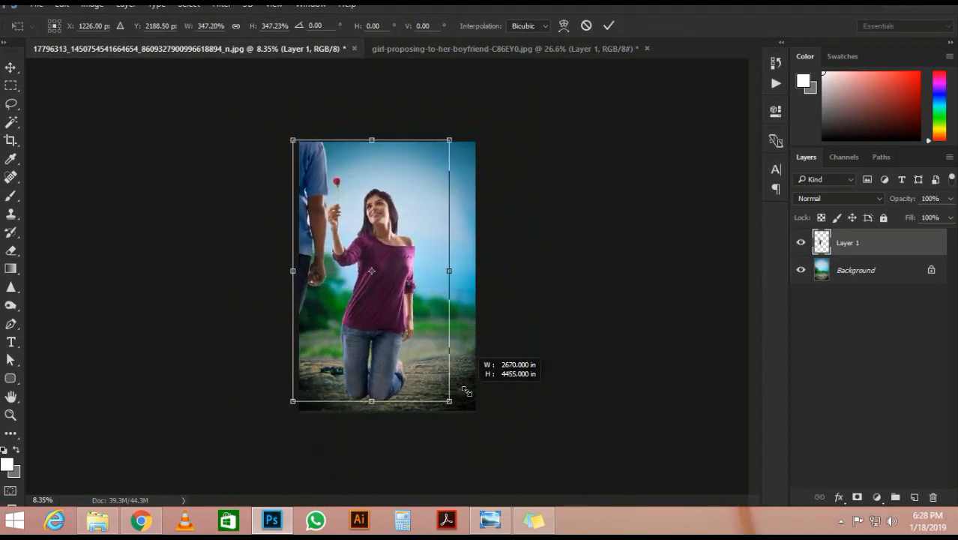
left_click_drag(365, 281, 370, 285)
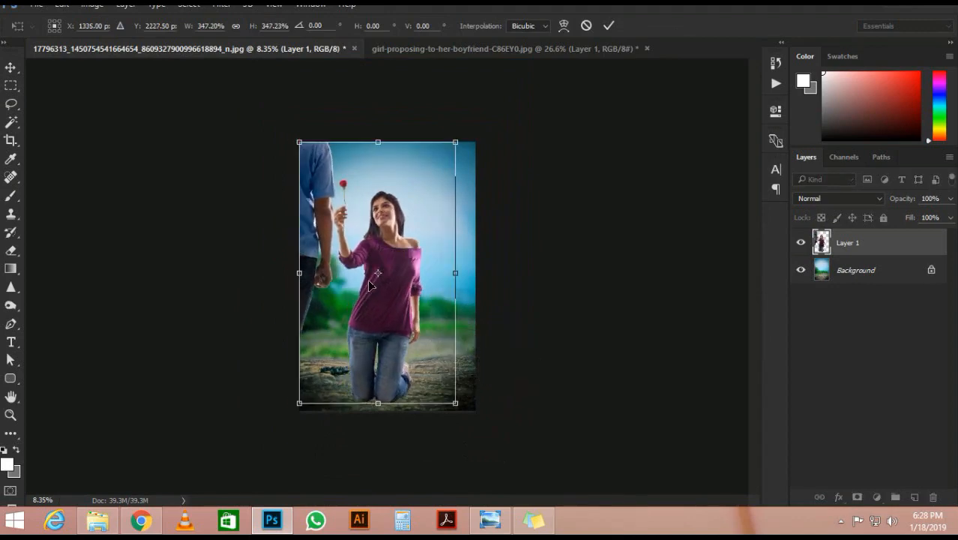
key("Return")
scroll(374, 317, "up", 7)
scroll(375, 358, "down", 7)
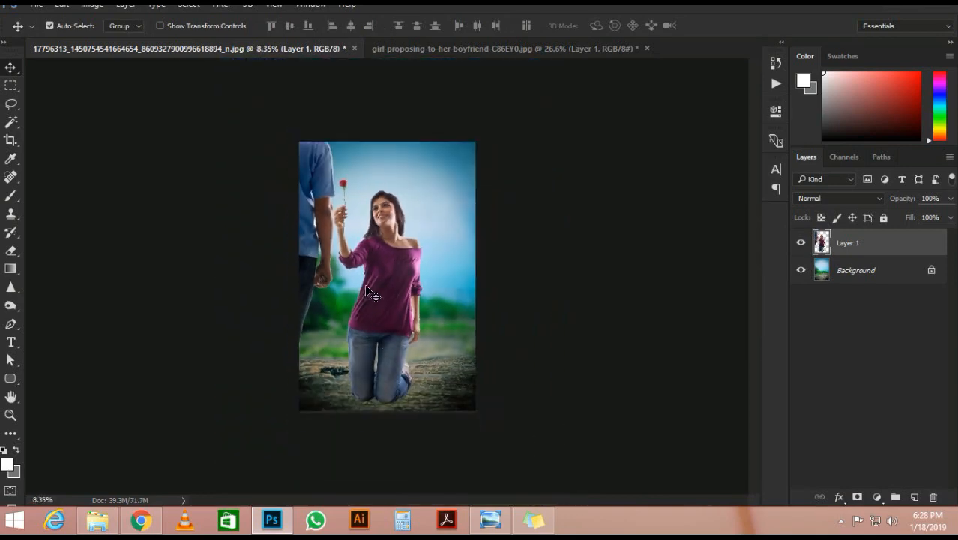
Step: Select only the woman and her rose with the Rectangular Marquee, excluding the stray sliver beside the man's sleeve
scroll(367, 289, "up", 4)
left_click(9, 84)
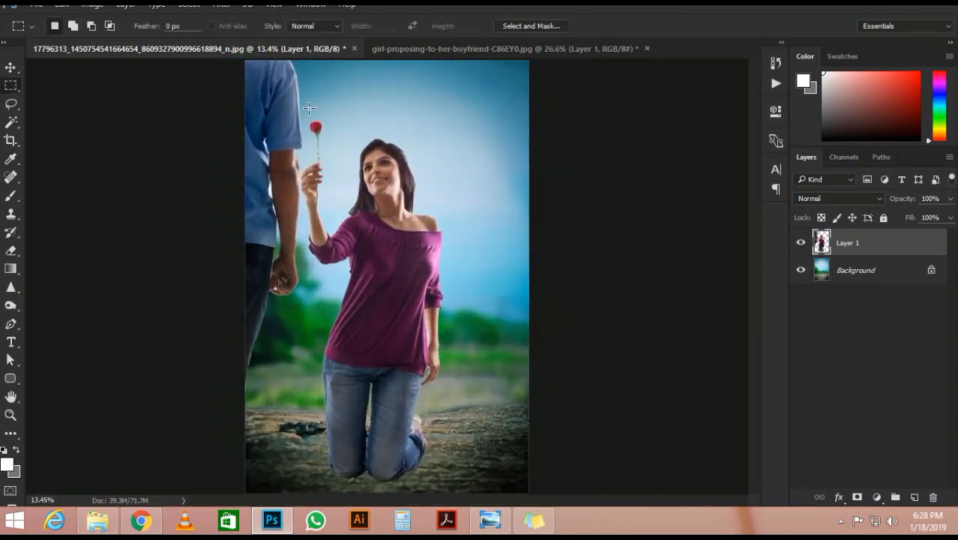
left_click_drag(351, 190, 485, 492)
scroll(318, 165, "up", 5)
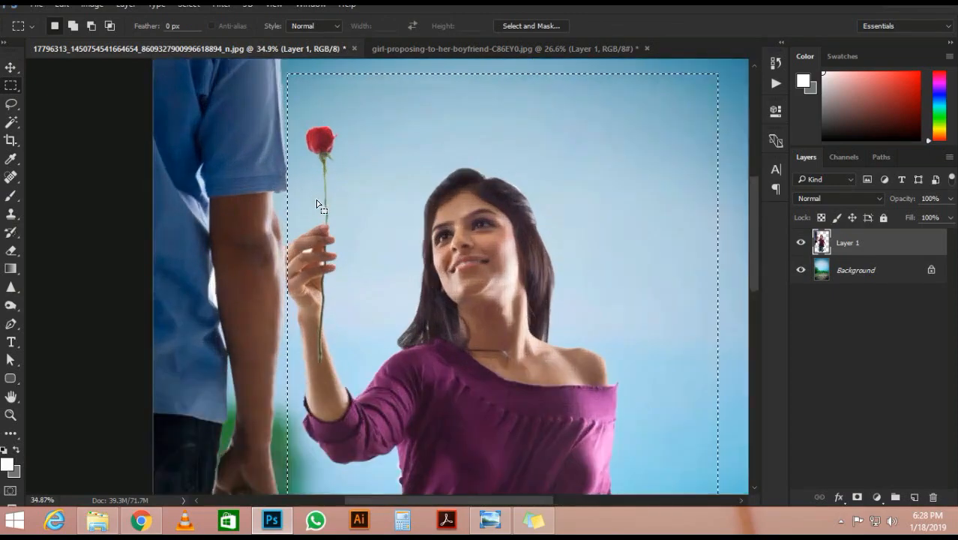
scroll(328, 205, "down", 6)
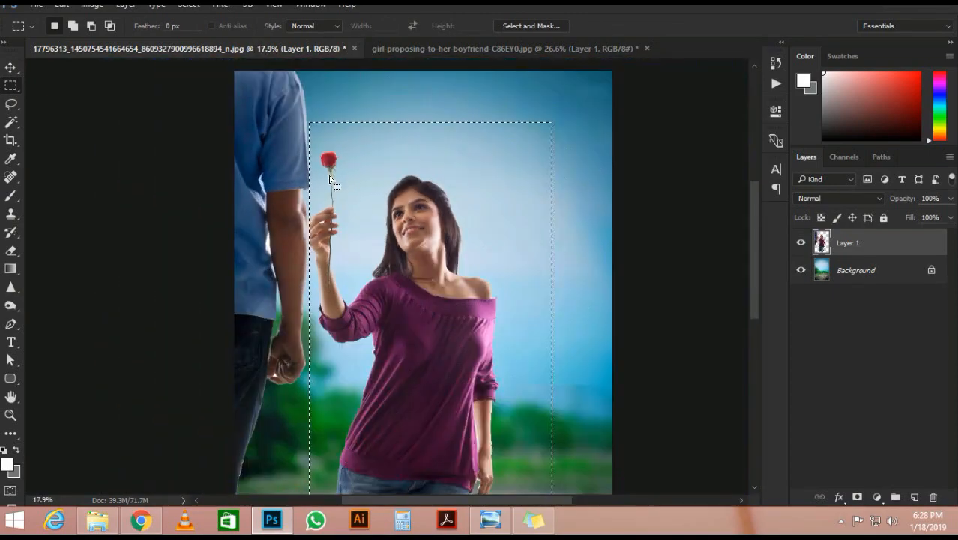
left_click_drag(379, 275, 389, 283)
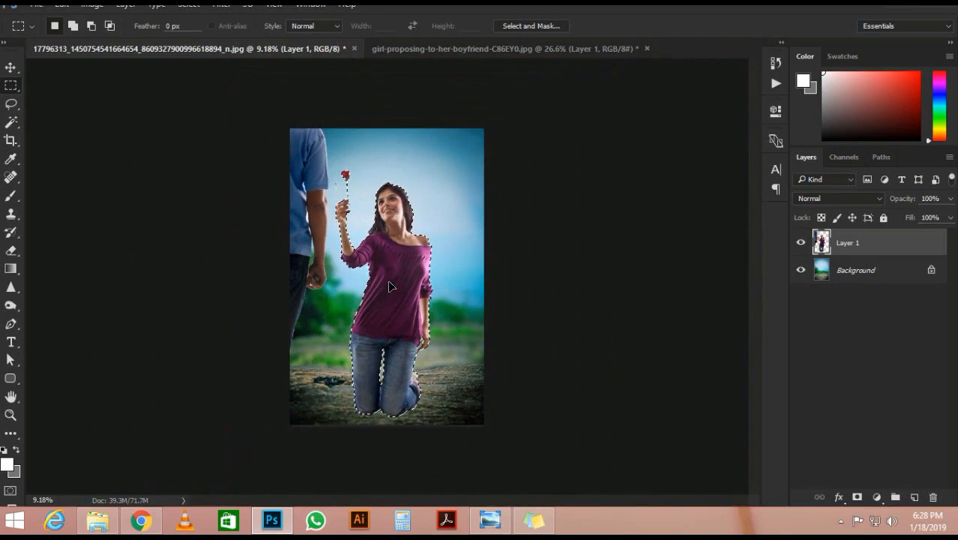
scroll(387, 280, "up", 2)
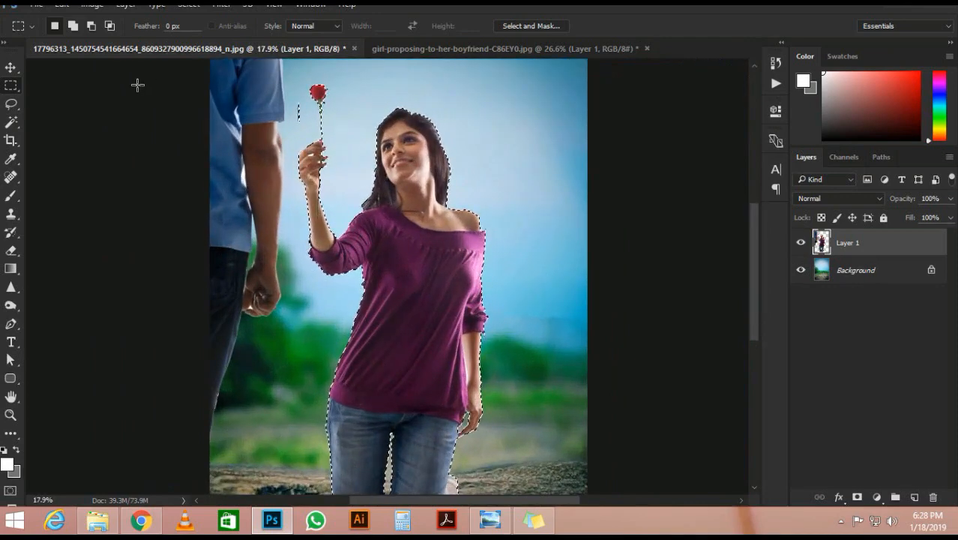
left_click_drag(276, 100, 304, 130)
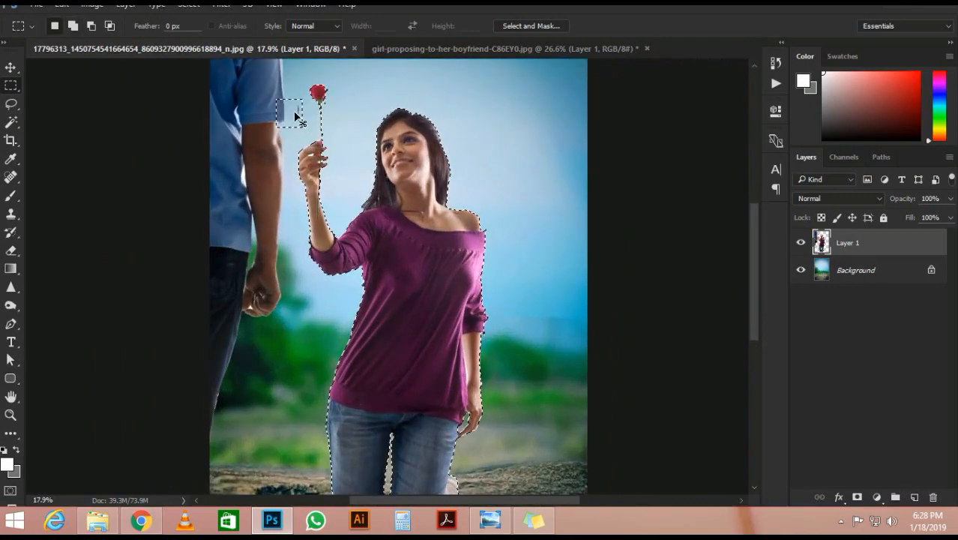
left_click_drag(288, 98, 306, 126)
Step: Shrink the selected woman proportionally with Free Transform and position her kneeling on the rock facing the man
key("ctrl+t")
left_click_drag(524, 91, 511, 120)
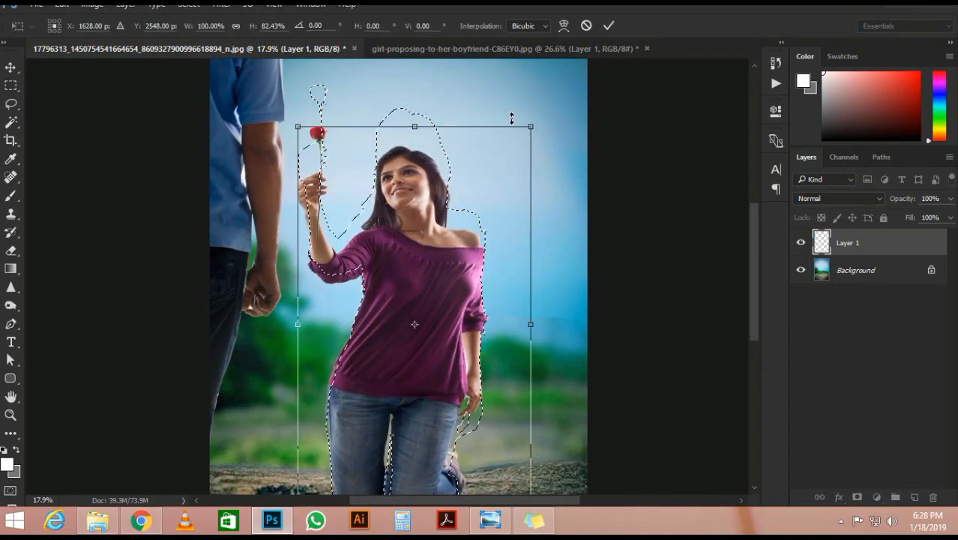
key("ctrl+z")
left_click_drag(529, 85, 484, 157)
scroll(413, 293, "down", 4)
scroll(412, 300, "up", 3)
left_click_drag(403, 332, 377, 337)
key("Return")
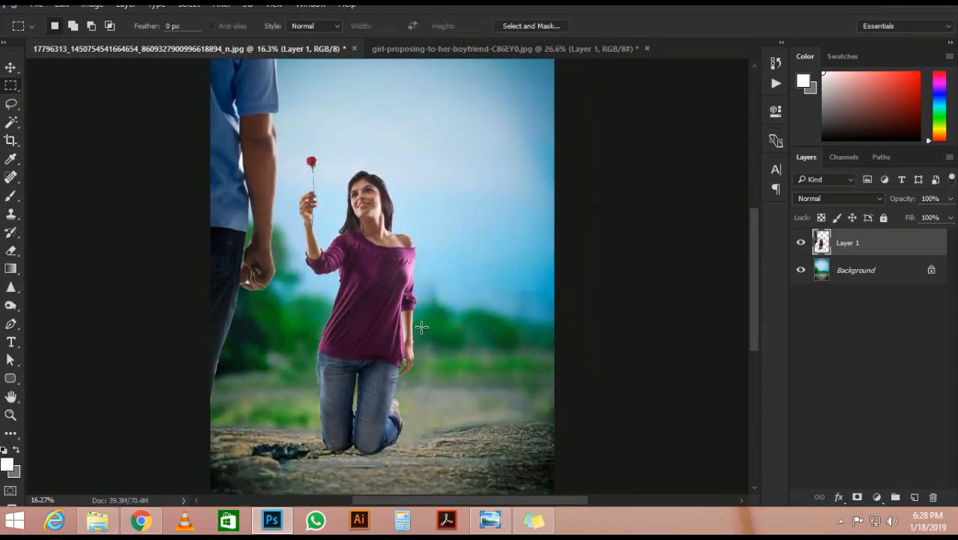
scroll(421, 327, "down", 3)
scroll(377, 338, "up", 3)
scroll(377, 338, "down", 3)
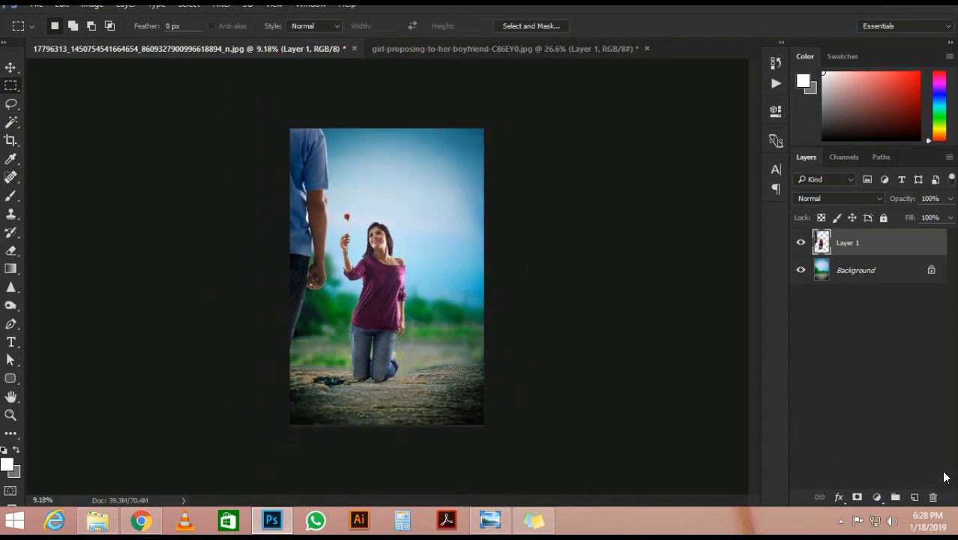
scroll(387, 276, "up", 1)
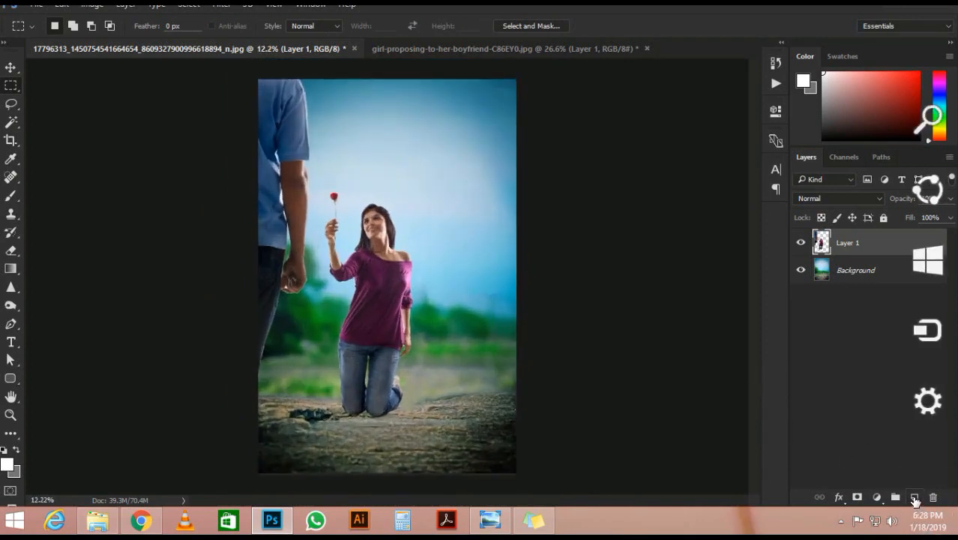
Step: Select the woman and her rose again, enlarge her slightly with Free Transform, and reposition her closer to the man on the rock
mouse_move(408, 305)
left_mouse_down()
mouse_move(384, 293)
mouse_move(393, 300)
left_mouse_up()
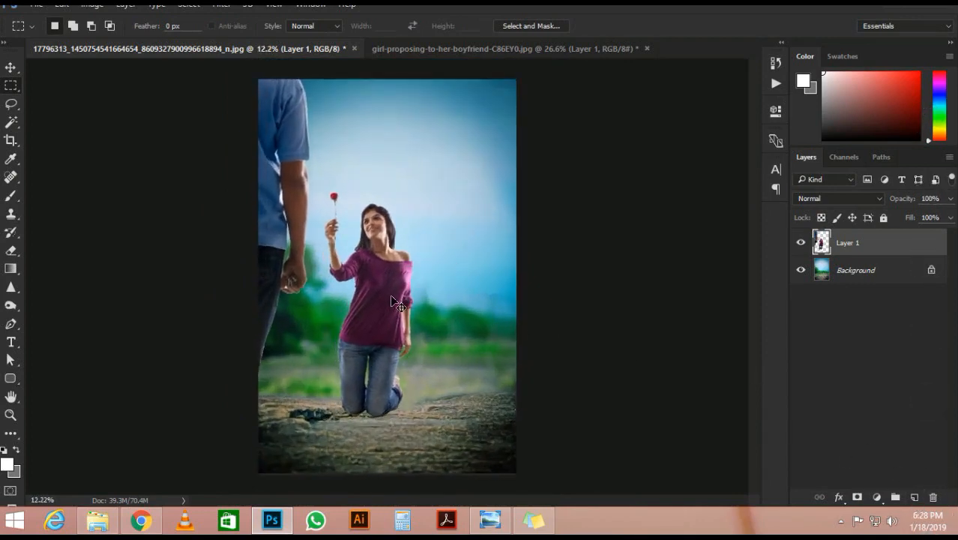
left_click_drag(356, 239, 434, 439)
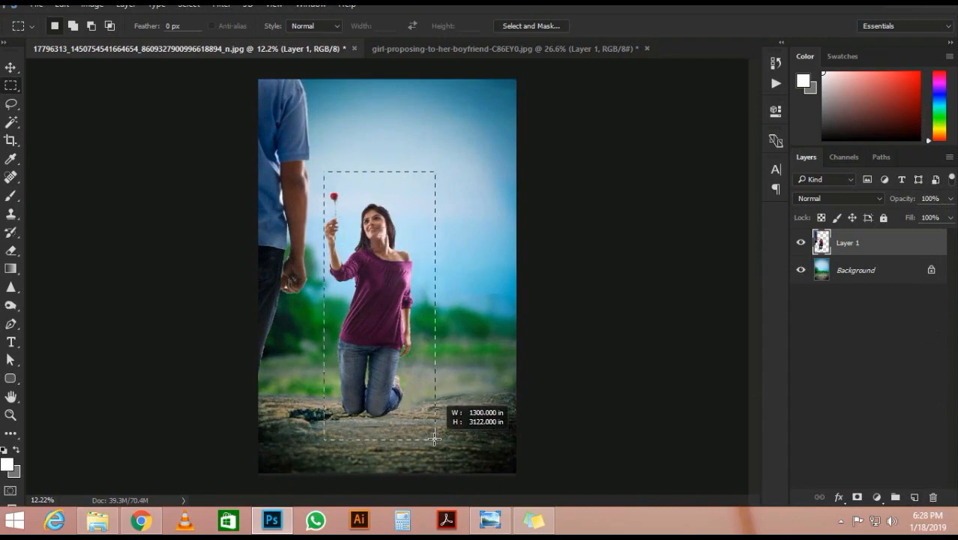
key("ctrl+t")
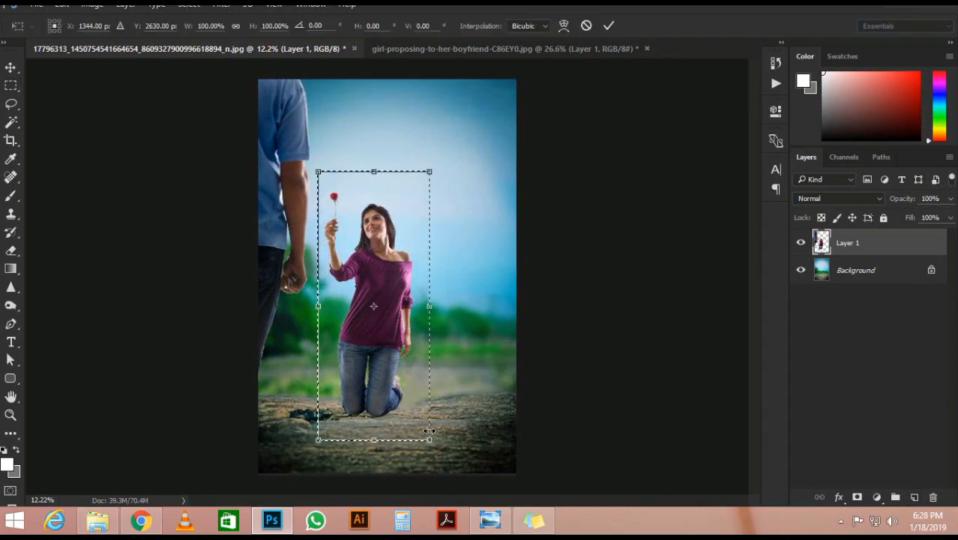
left_click_drag(432, 437, 436, 452)
left_click_drag(401, 367, 393, 352)
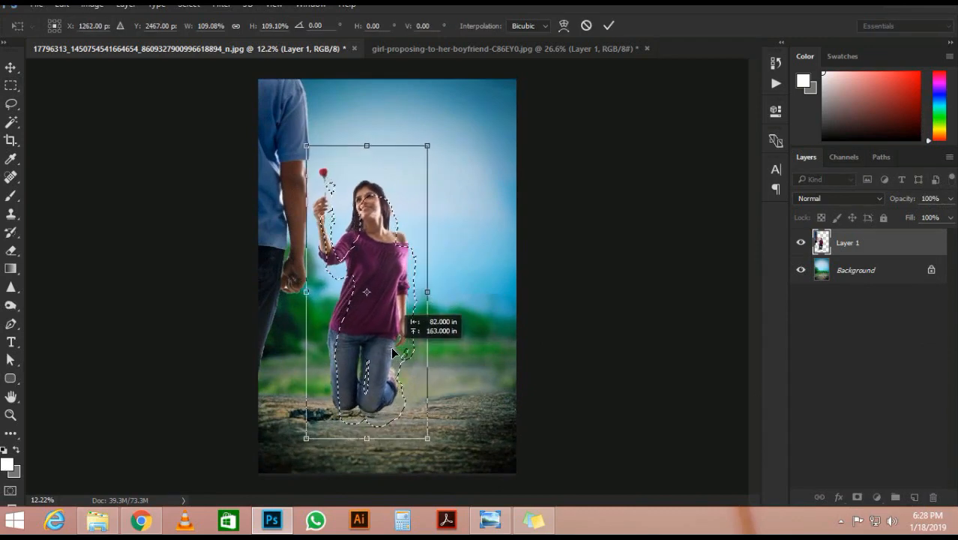
left_click_drag(423, 431, 428, 441)
key("Return")
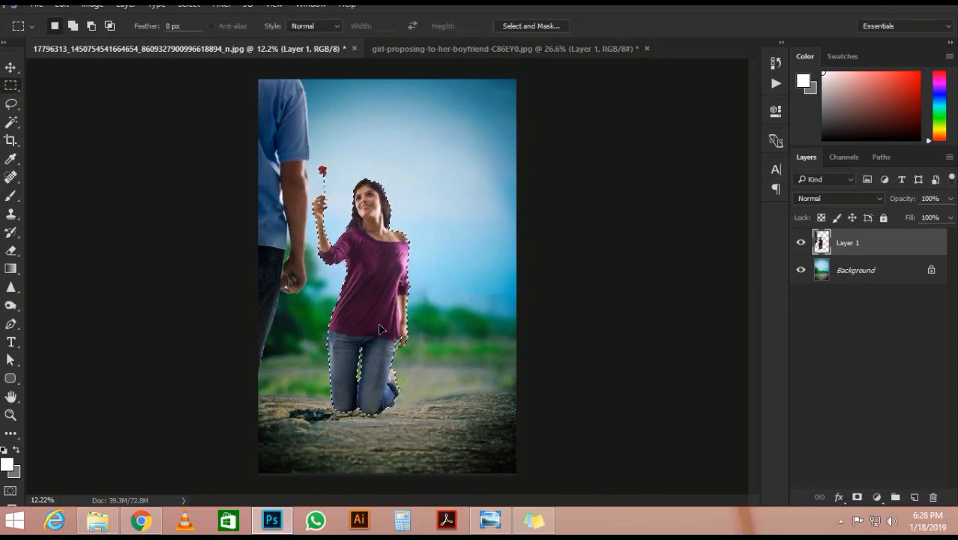
key("ctrl+d")
key("ctrl+0")
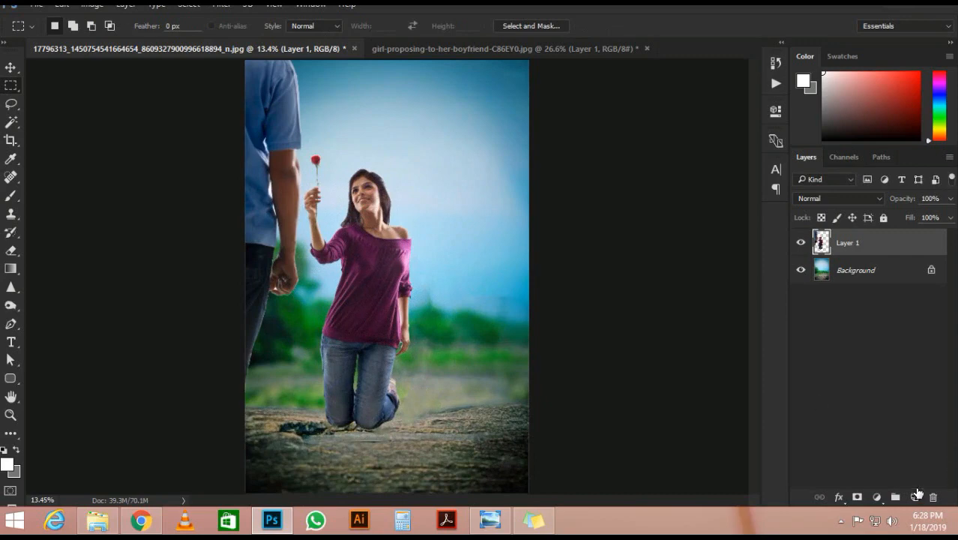
Step: Add an empty layer above the couple and reveal the source photo's Background to examine the shadow under the woman's knees
key("b")
scroll(462, 184, "up", 3)
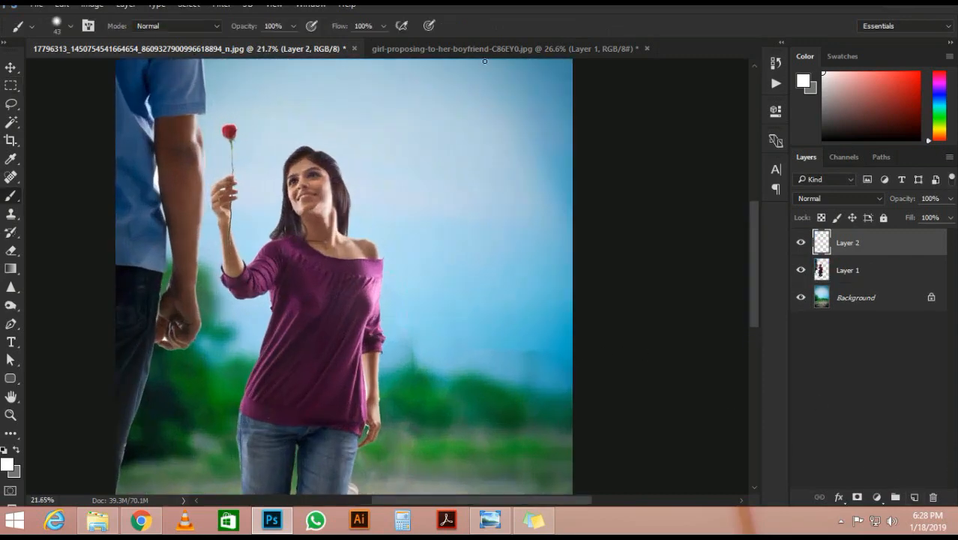
left_click(497, 49)
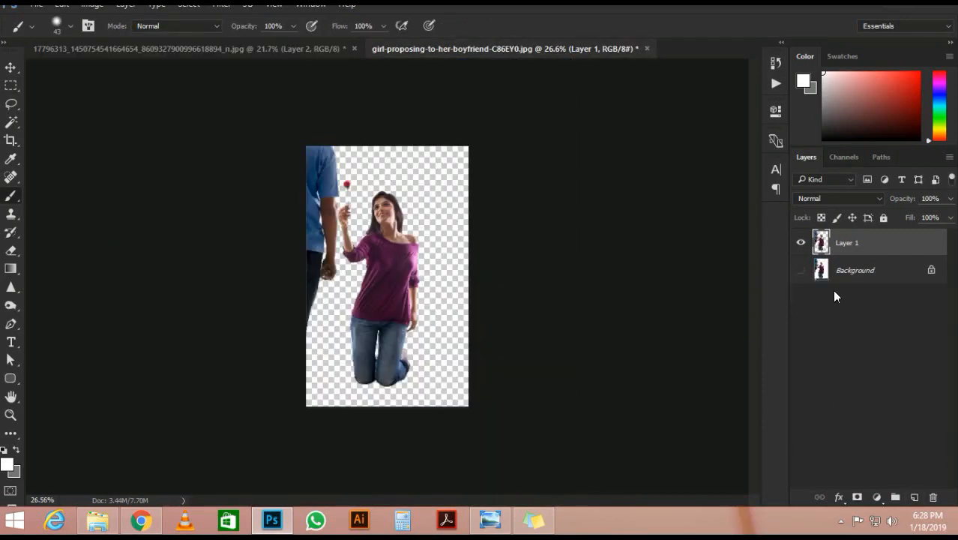
left_click(801, 271)
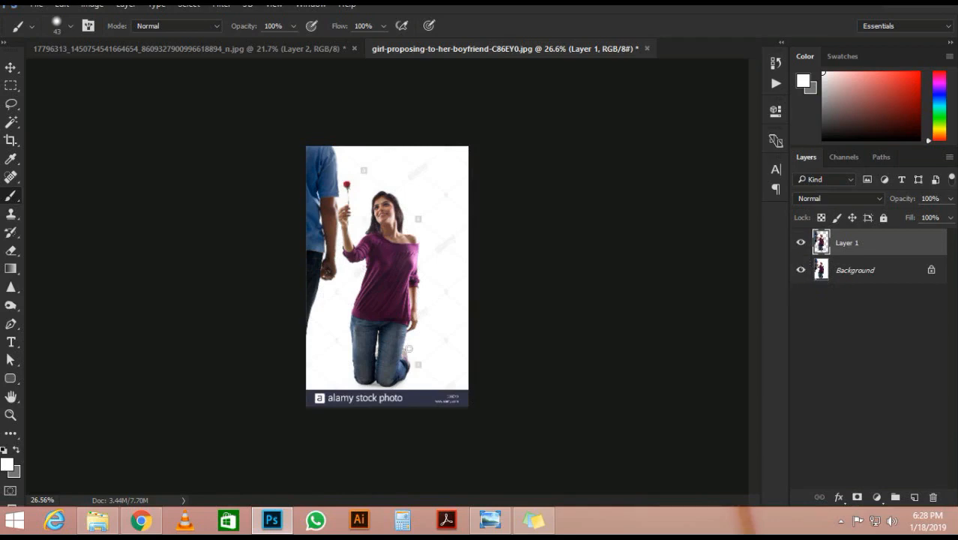
scroll(409, 349, "up", 3)
left_click(201, 46)
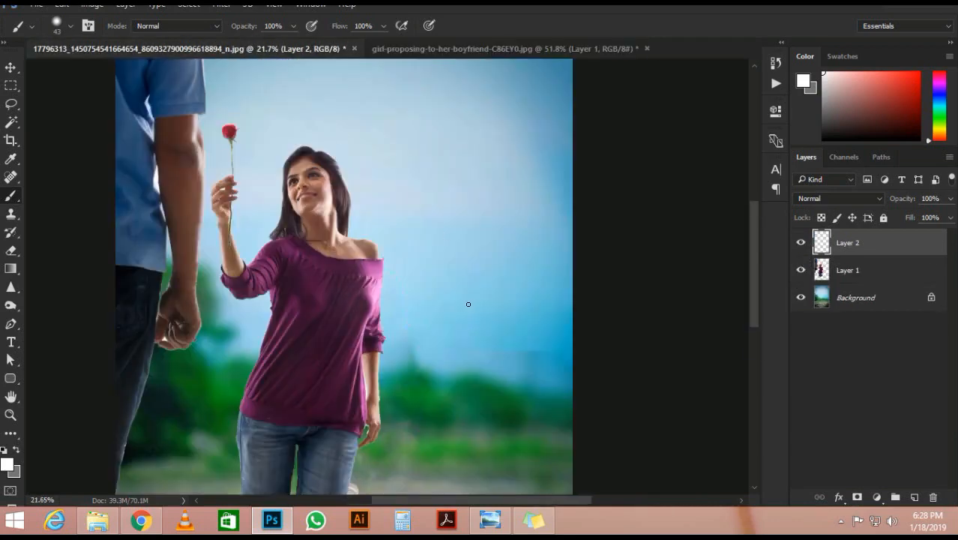
Step: Set the foreground colour to black for painting the shadow with the Brush
scroll(468, 305, "down", 6)
scroll(392, 395, "up", 6)
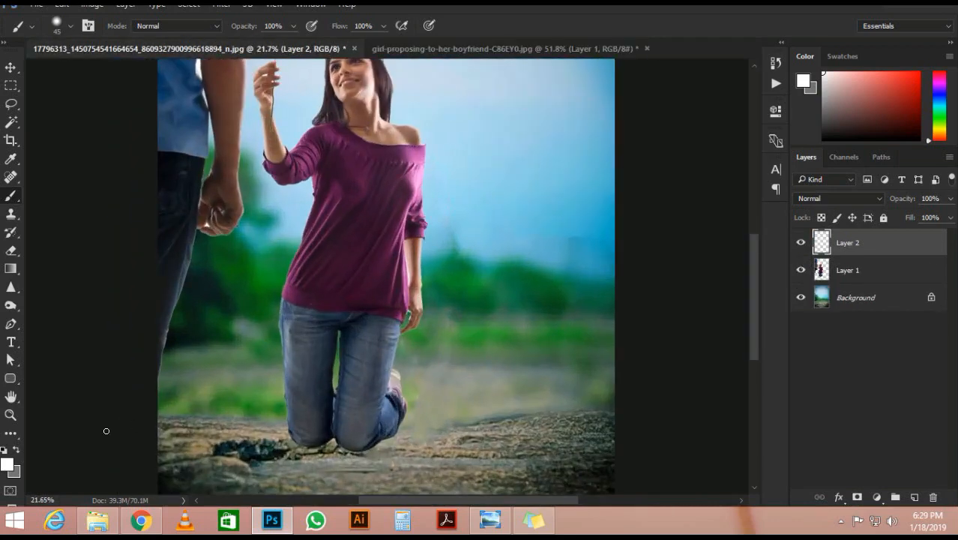
key("x")
left_click(5, 466)
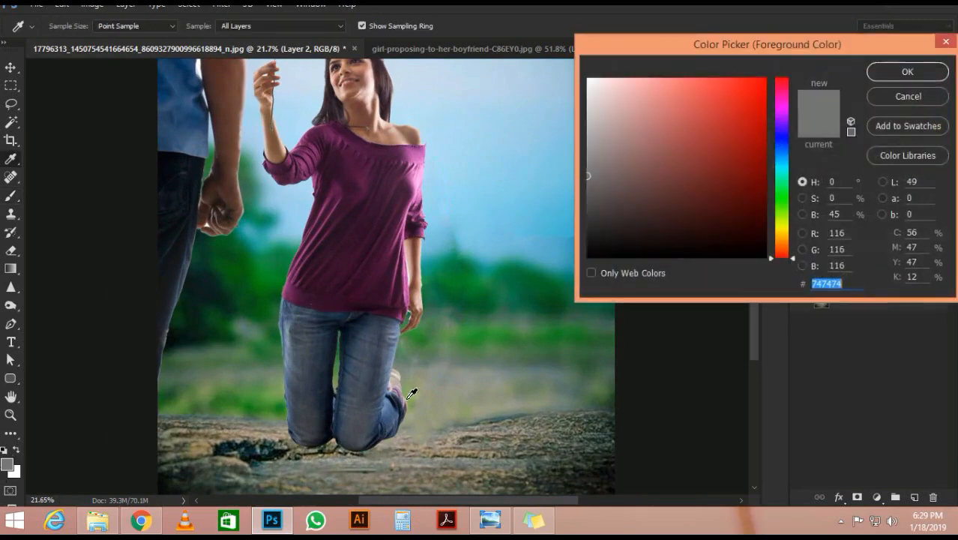
left_click_drag(618, 228, 588, 258)
left_click(908, 71)
key("b")
scroll(327, 402, "up", 2)
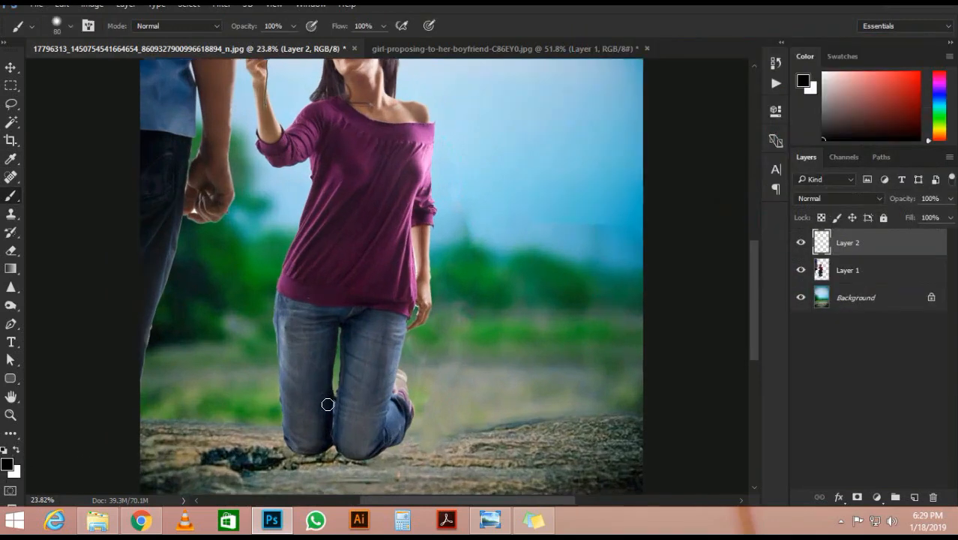
Step: Paint a soft black shadow beneath the woman's knees and feet with a large brush and place its layer below the couple layer
key("bracketright")
key("bracketright")
key("bracketright")
key("bracketright")
key("bracketright")
key("bracketright")
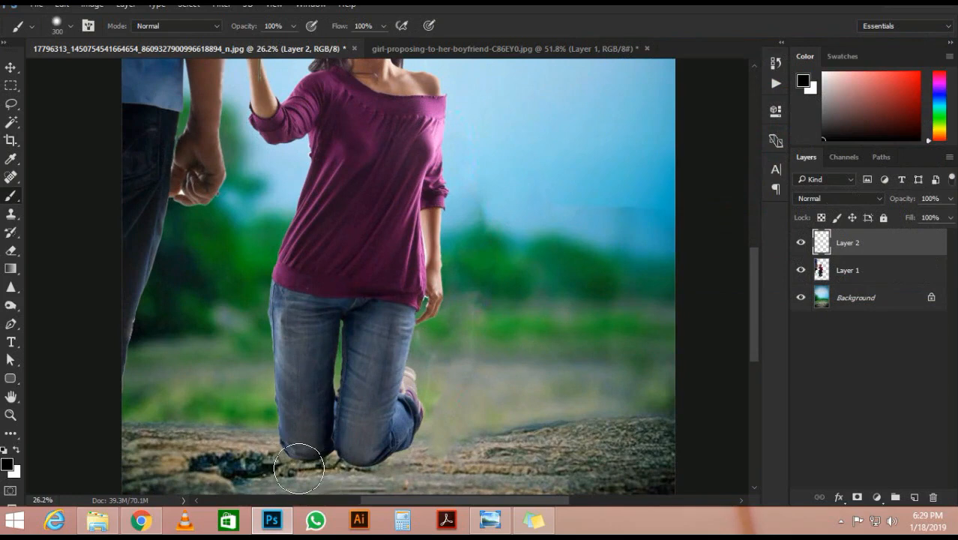
mouse_move(300, 456)
left_mouse_down()
mouse_move(387, 459)
mouse_move(448, 434)
left_mouse_up()
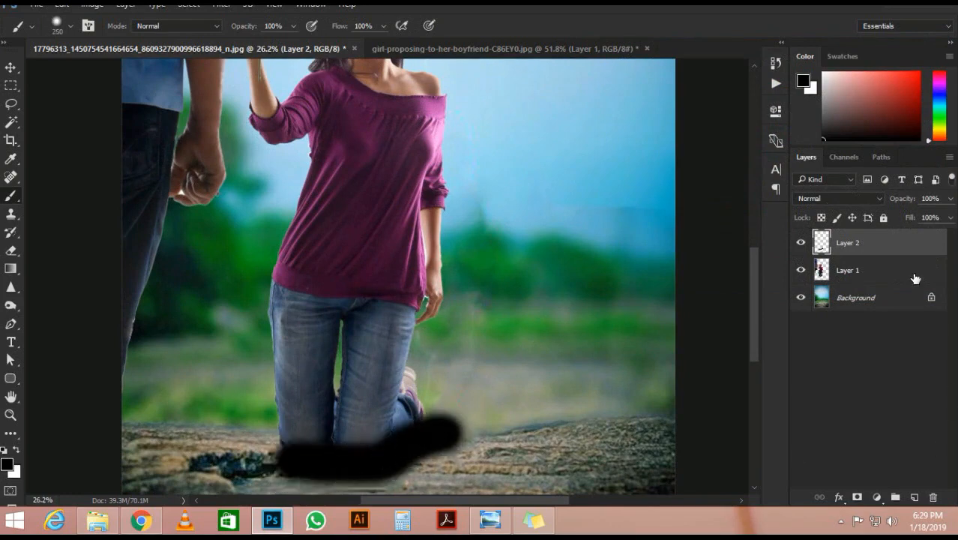
left_click_drag(908, 248, 894, 272)
scroll(454, 342, "down", 2)
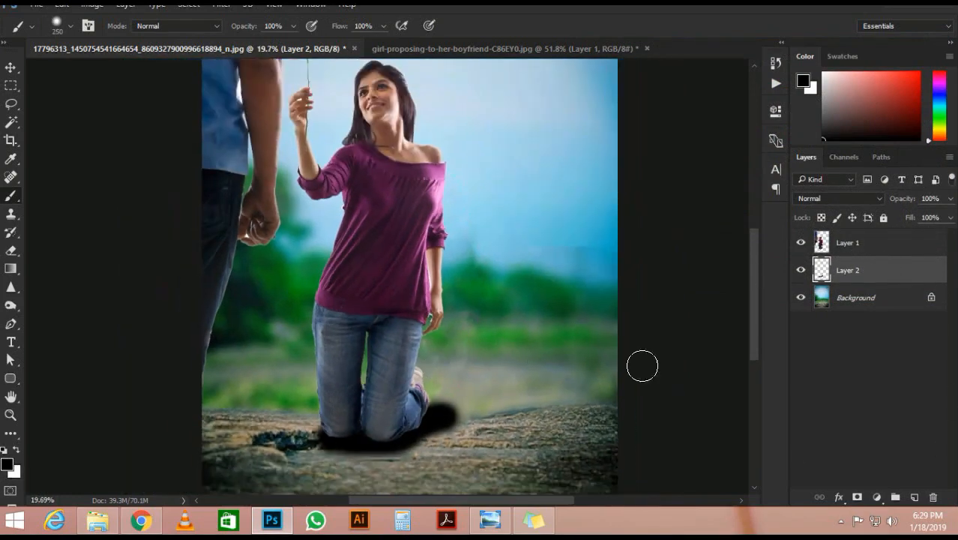
Step: Cycle the shadow layer through the blend modes as far as Luminosity and back to Normal
left_click(850, 199)
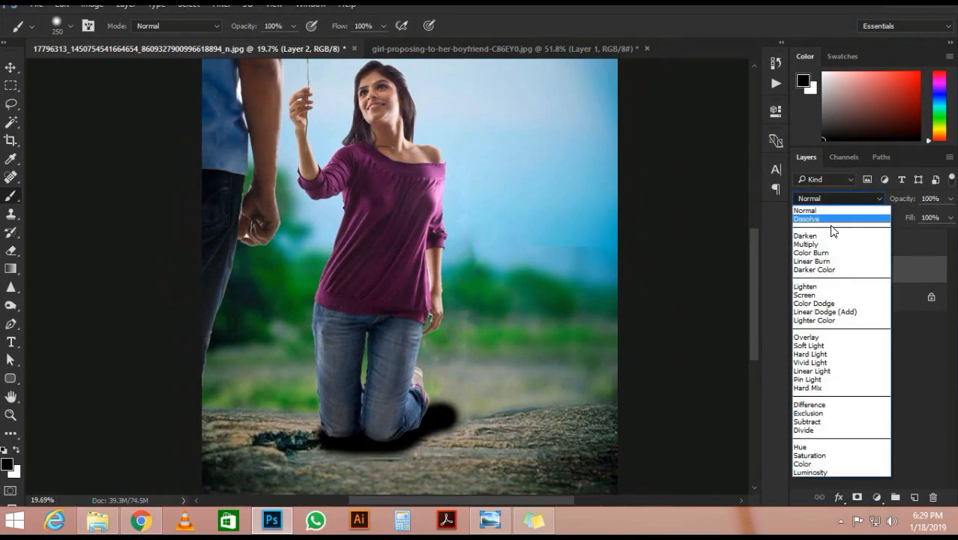
left_click(837, 219)
key("Down")
key("Down")
key("Down")
key("Down")
key("Down")
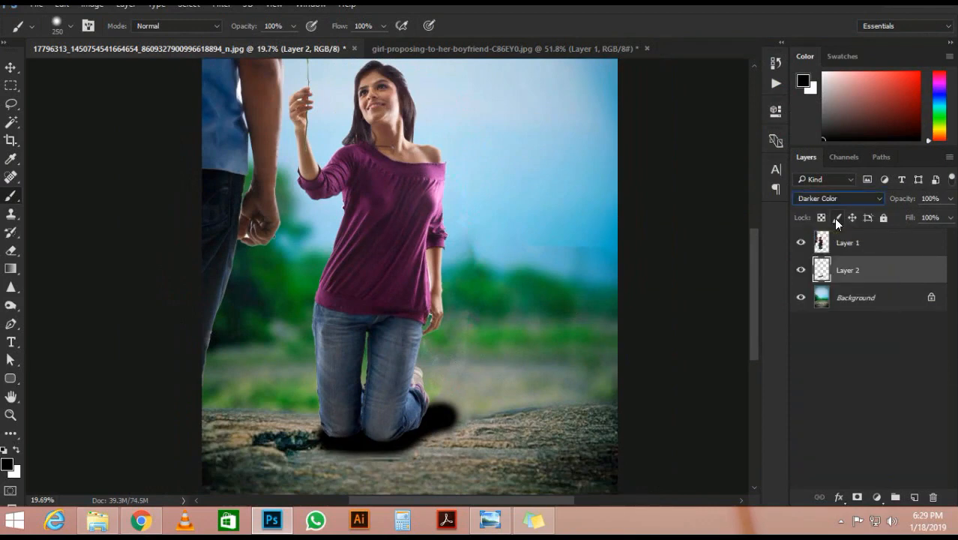
key("Down")
key("Down")
key("Down")
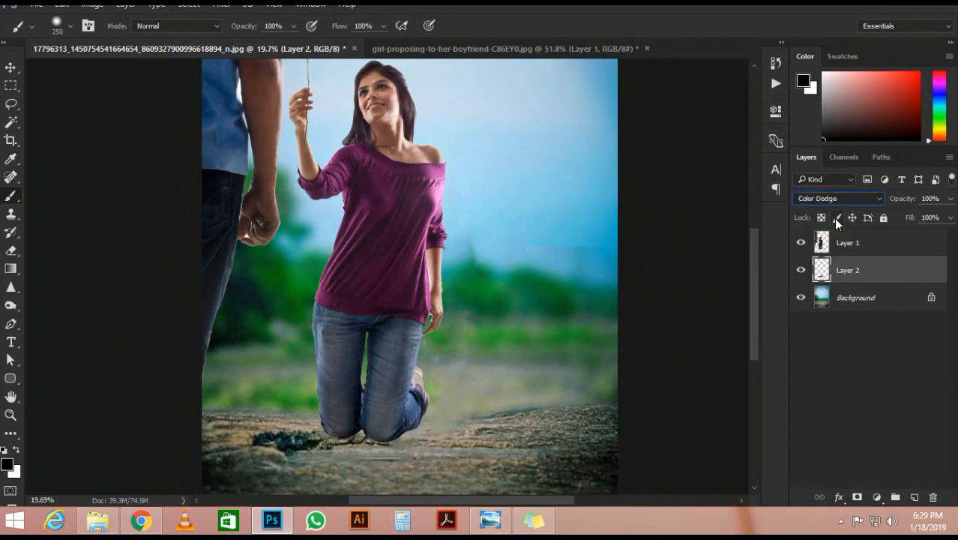
key("Down")
key("Down")
key("Down")
key("Down")
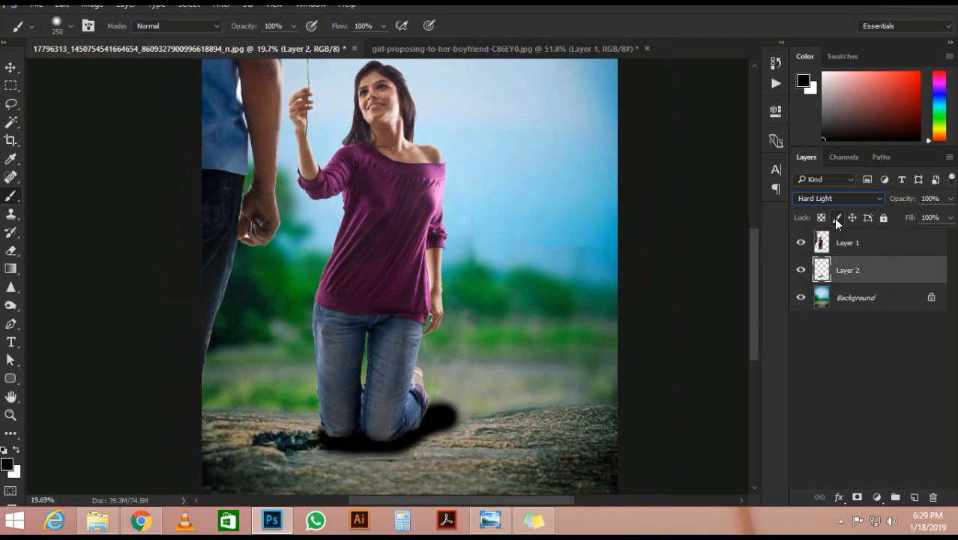
key("Down")
key("Down")
key("Down")
key("Down")
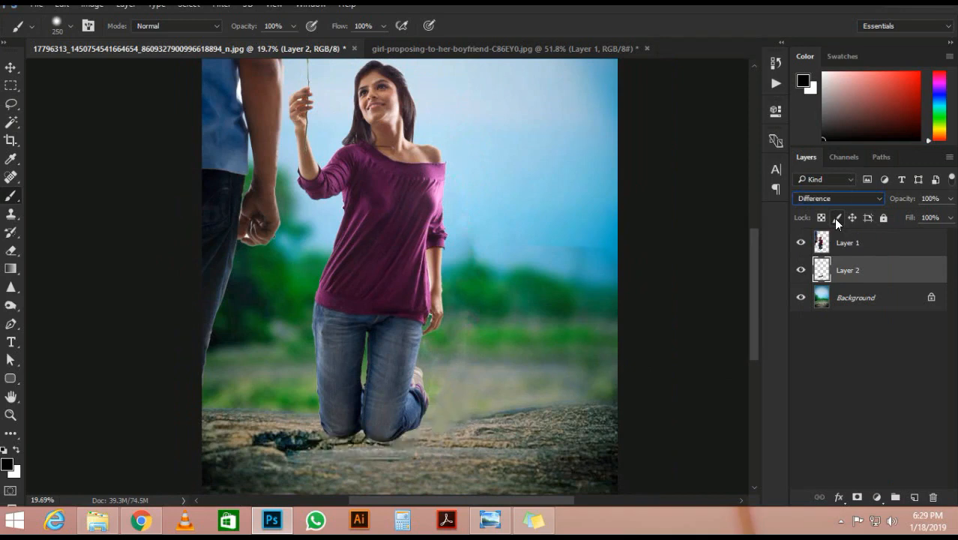
key("Down")
key("Down")
key("Down")
key("Down")
key("Down")
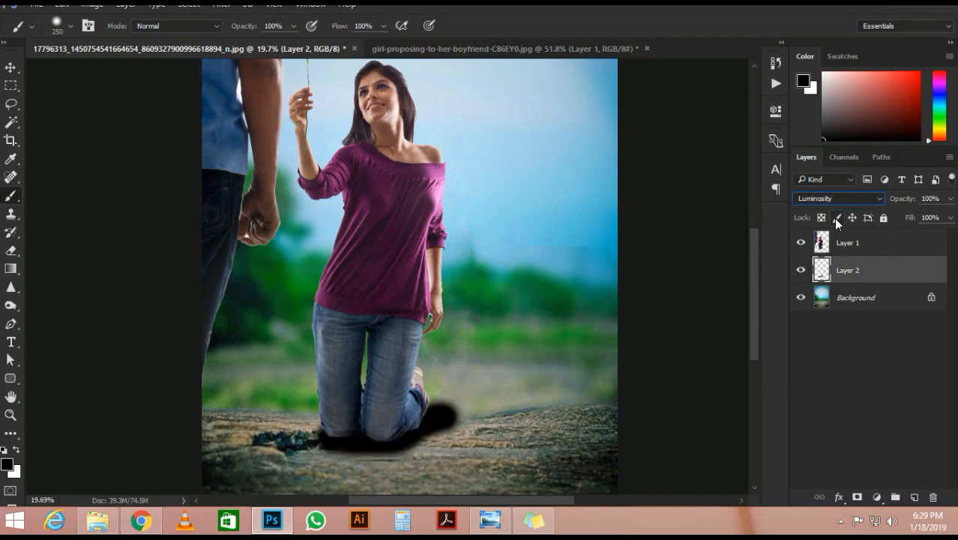
key("Up")
key("Up")
key("Up")
key("Up")
key("Up")
key("Up")
key("Up")
key("Up")
key("Up")
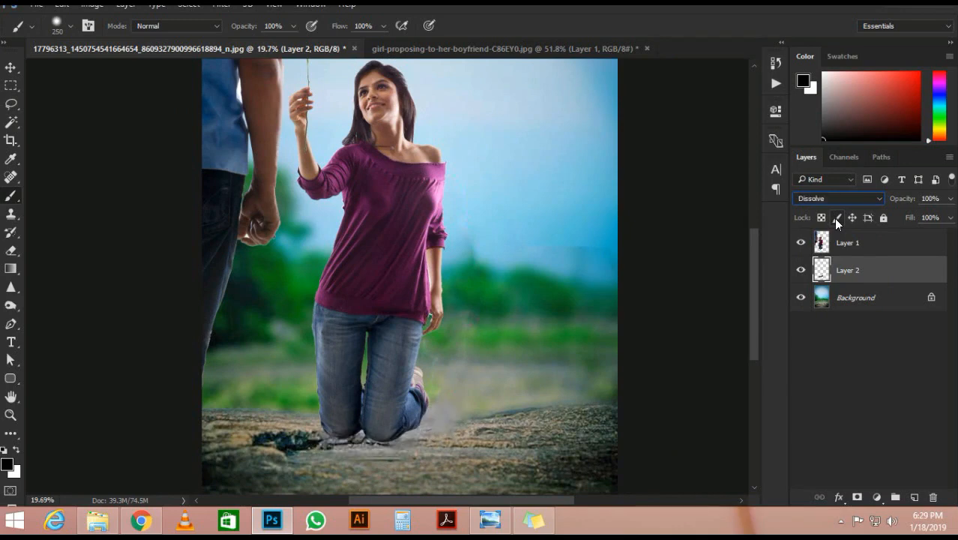
key("Up")
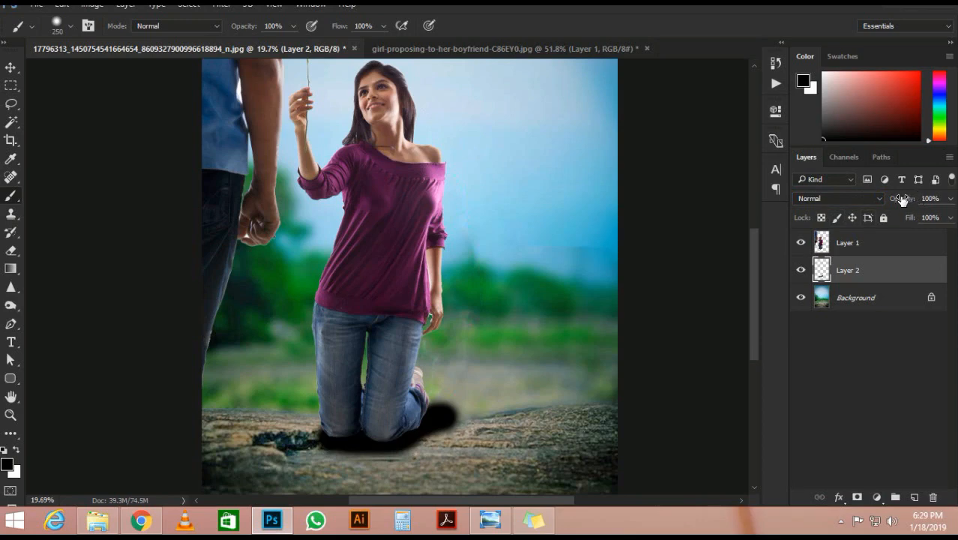
Step: Lower the shadow layer's opacity to 58% and erase the excess shadow behind the woman's feet with a soft 900 px eraser
left_click_drag(903, 199, 886, 204)
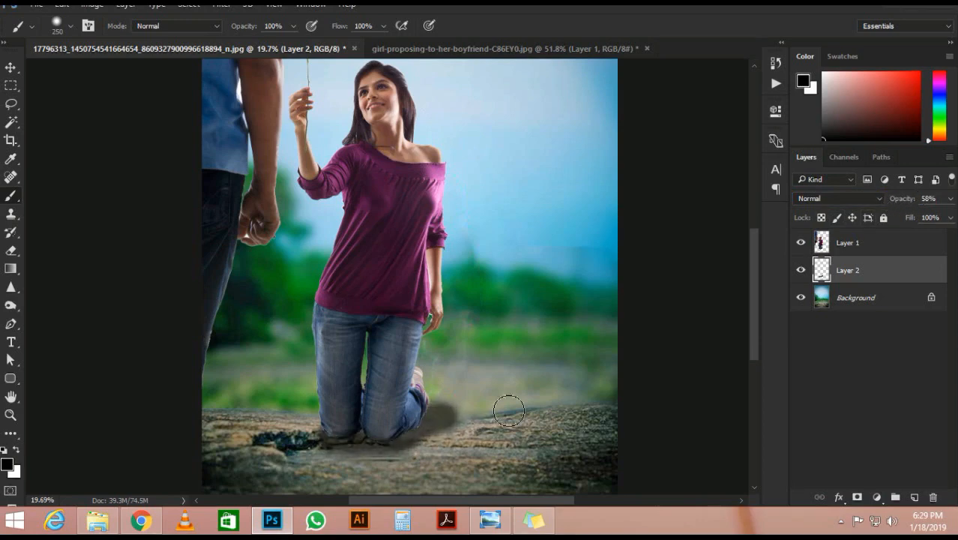
key("e")
scroll(409, 433, "up", 3)
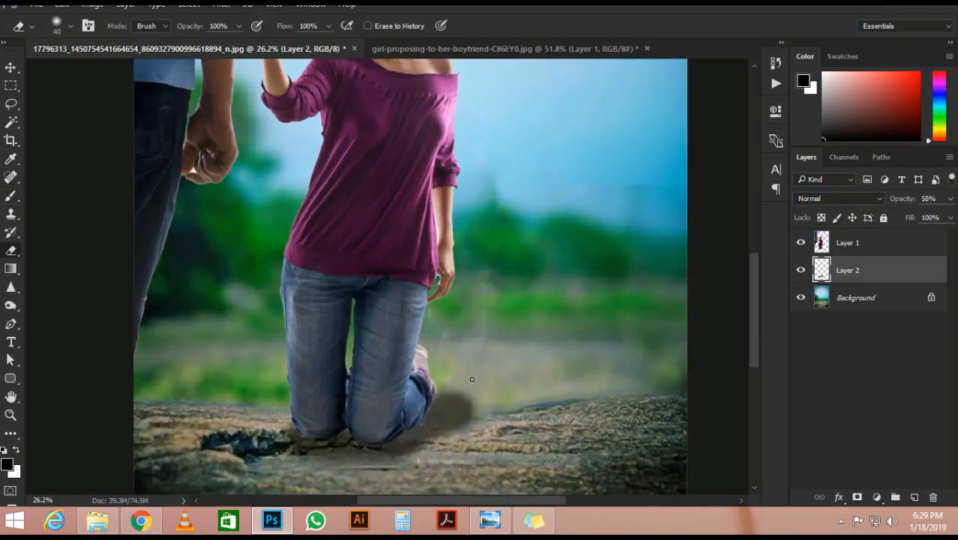
key("bracketright")
key("bracketright")
key("bracketright")
key("bracketright")
key("bracketright")
key("bracketright")
key("bracketright")
key("bracketright")
key("bracketright")
key("bracketright")
key("bracketright")
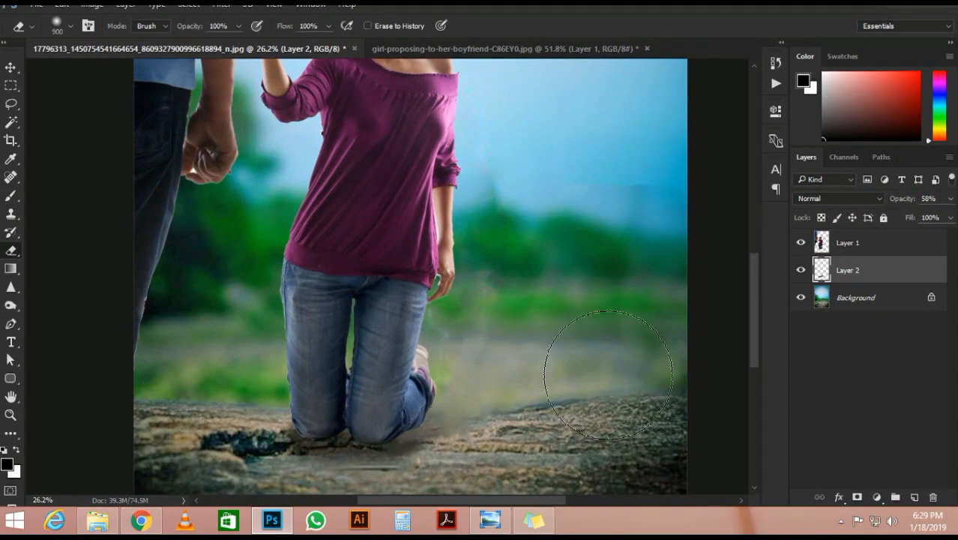
scroll(460, 369, "down", 1)
scroll(459, 369, "down", 6)
Step: Adjust the shadow's size and position beneath the woman's knees with Free Transform
key("ctrl+t")
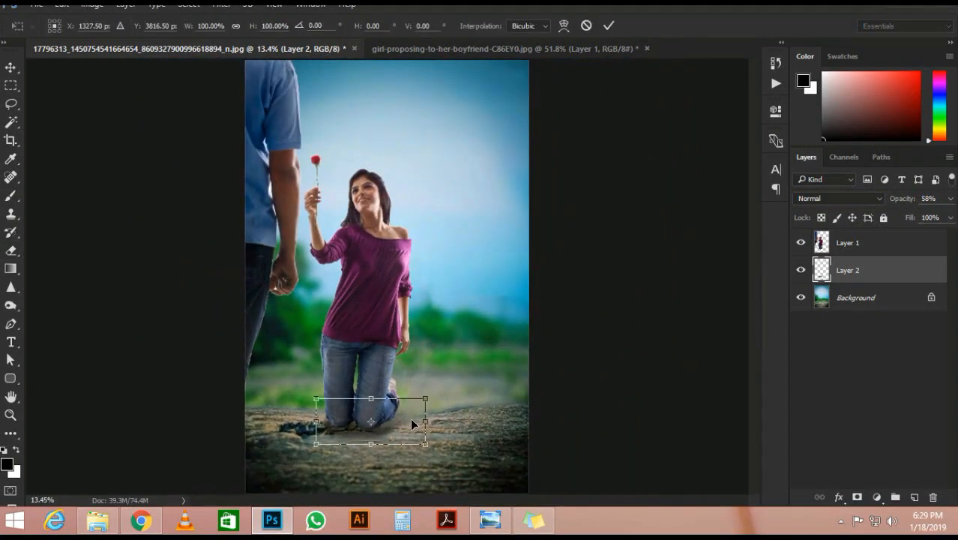
mouse_move(423, 444)
left_mouse_down()
mouse_move(437, 448)
mouse_move(415, 434)
left_mouse_up()
key("Return")
scroll(441, 404, "down", 7)
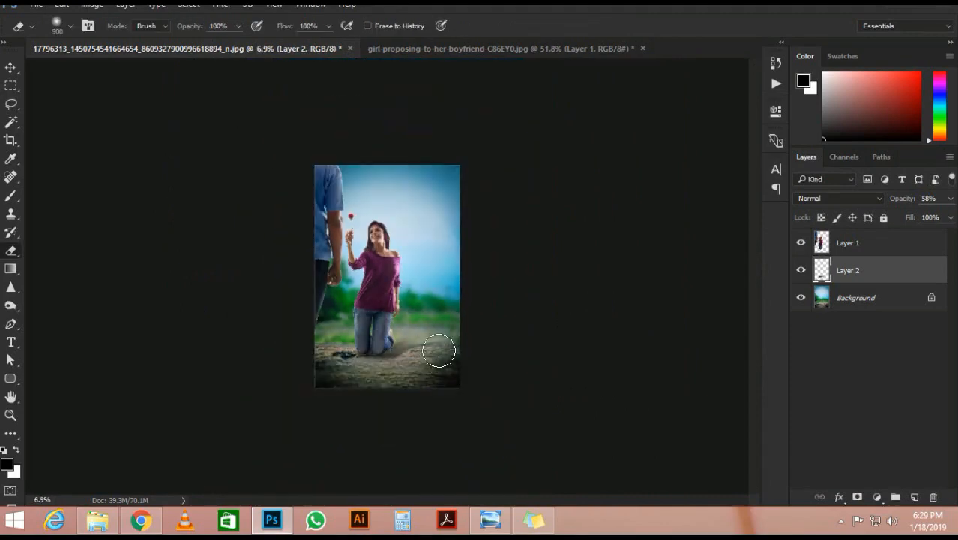
scroll(439, 348, "up", 7)
Step: Soften the shadow layer with a Gaussian Blur of 9.2 pixels radius
left_click(11, 66)
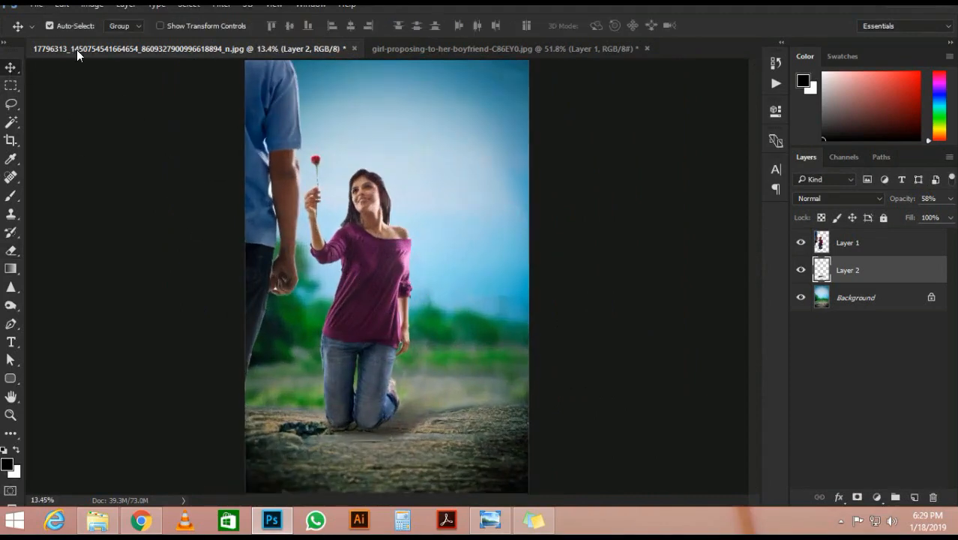
left_click(221, 8)
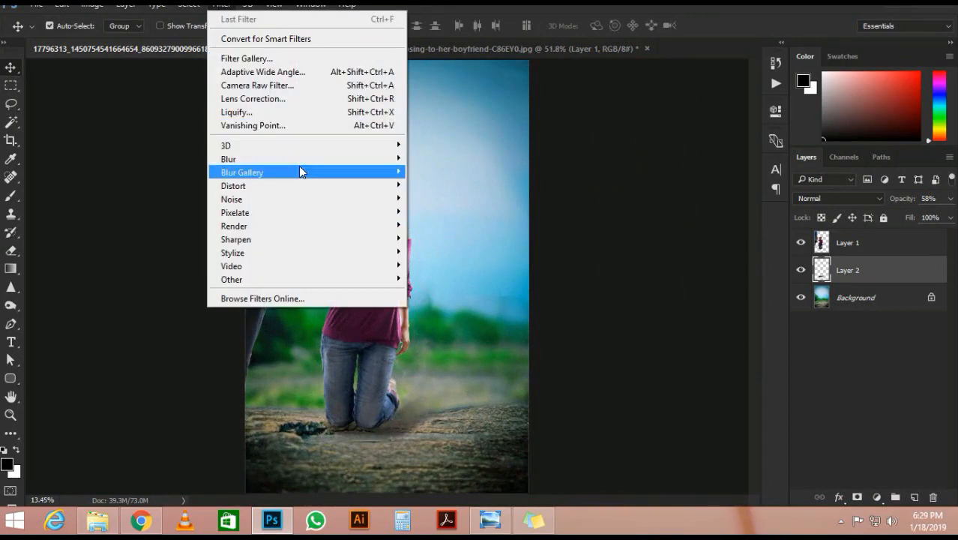
mouse_move(315, 159)
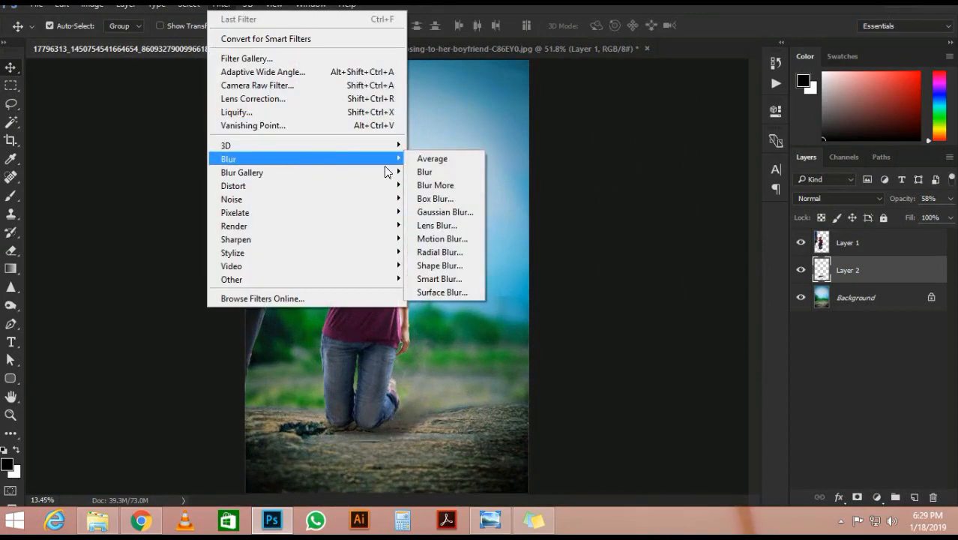
left_click(450, 213)
left_click_drag(570, 303, 572, 308)
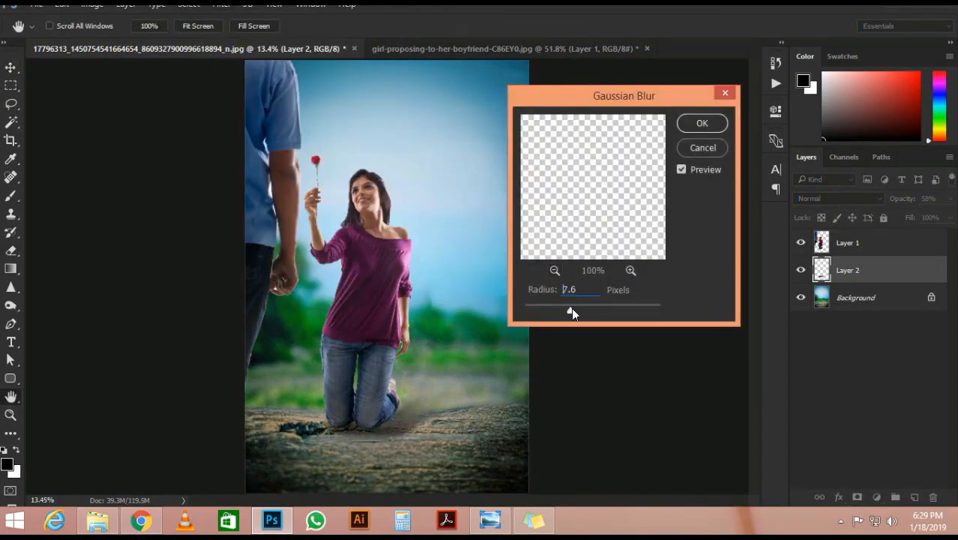
left_click(690, 129)
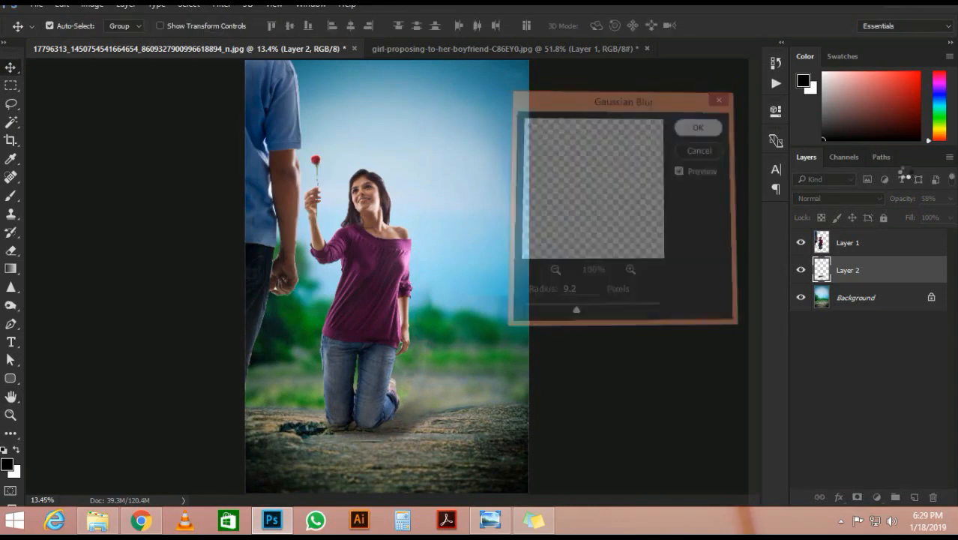
Step: Fine-tune the opacity of the blurred shadow layer
mouse_move(908, 199)
left_mouse_down()
mouse_move(925, 200)
mouse_move(884, 201)
mouse_move(902, 197)
left_mouse_up()
left_click(881, 201)
left_click(894, 200)
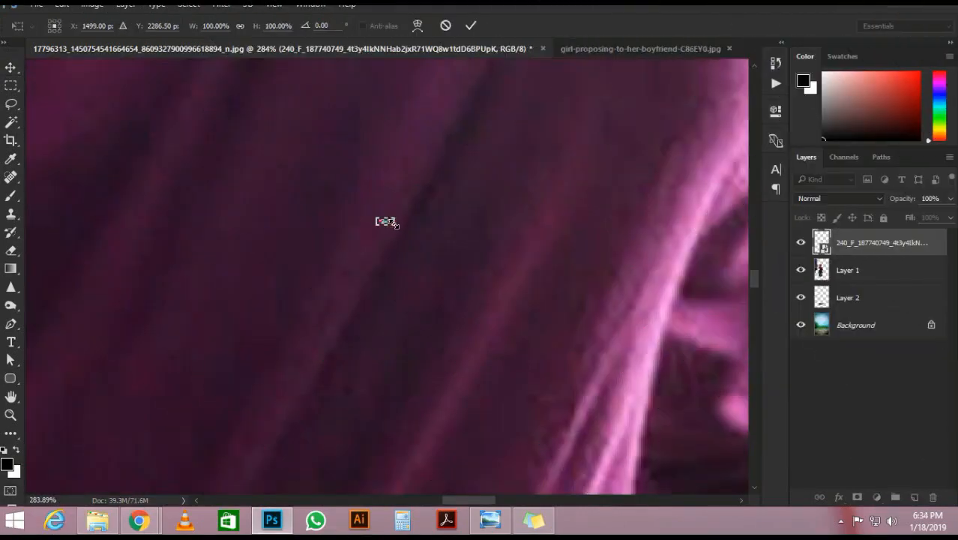
Step: Place the Happy Valentine's Day banner image, enlarge it with Free Transform and position it in the sky above the woman
scroll(589, 315, "down", 10)
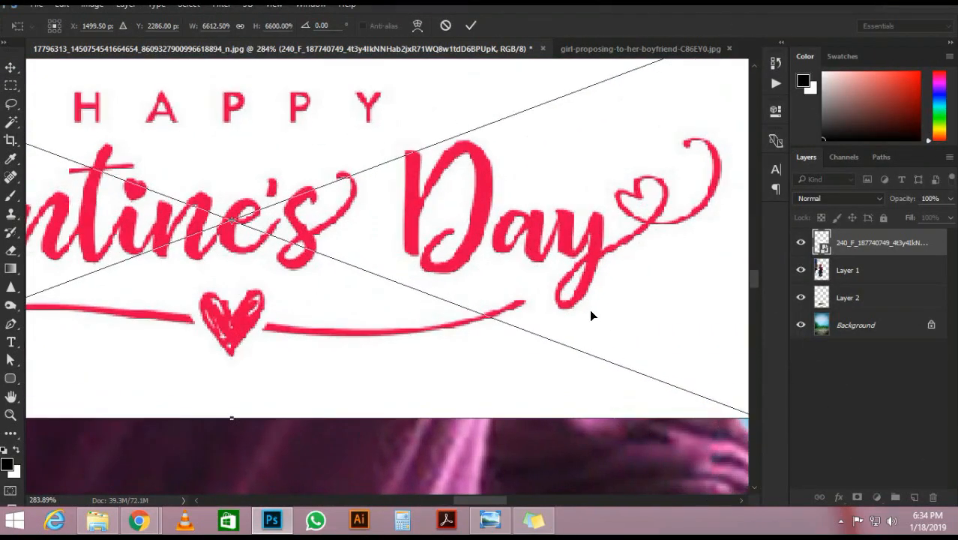
key("Return")
scroll(567, 272, "down", 6)
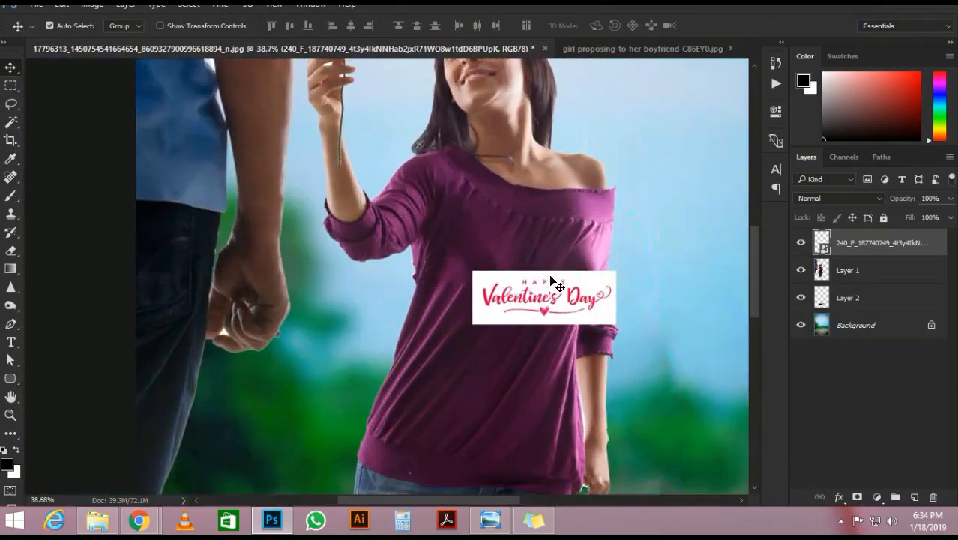
scroll(465, 225, "up", 1)
key("ctrl+t")
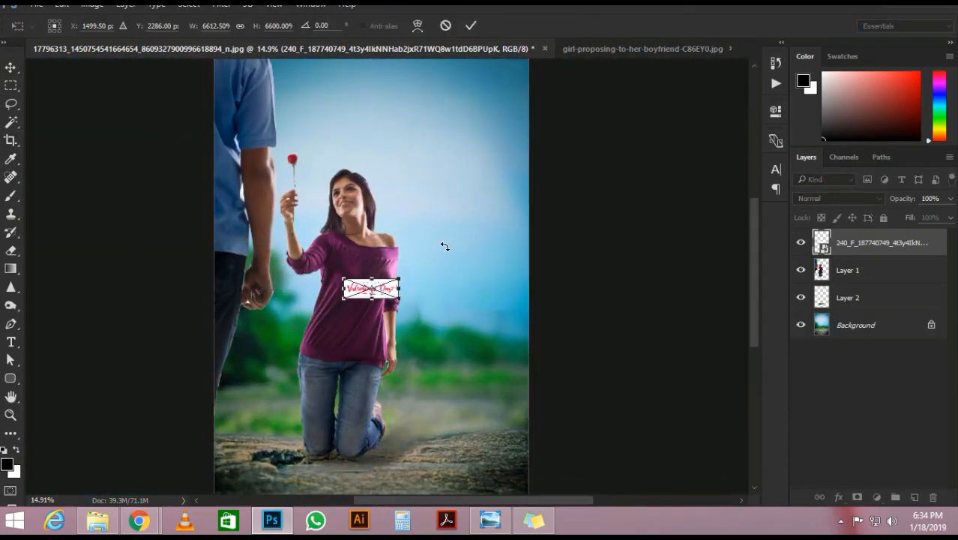
left_click_drag(405, 300, 502, 364)
left_click_drag(402, 278, 436, 96)
key("Return")
scroll(437, 96, "up", 4)
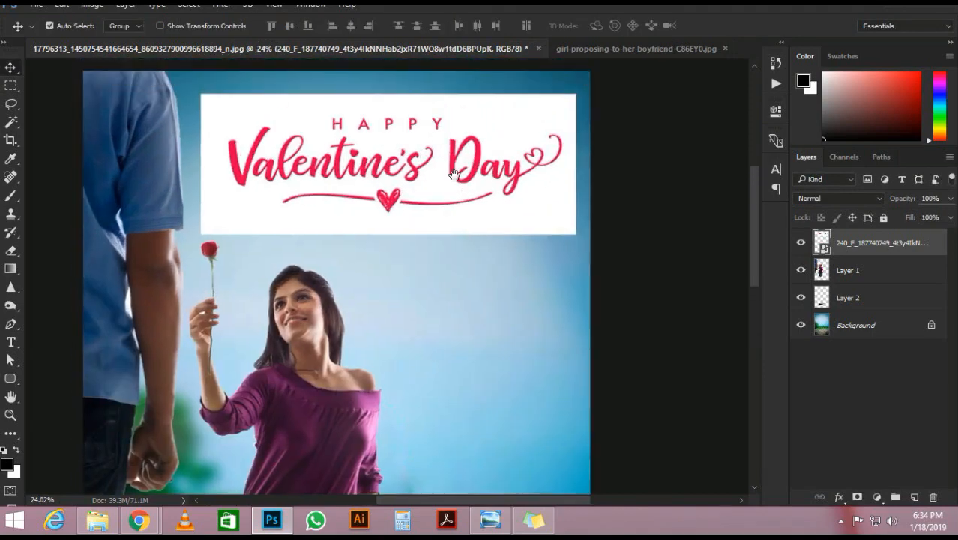
Step: Select the Valentine's banner's white background with the Magic Wand at tolerance 32, rasterize the layer and delete the white area
left_click(11, 122)
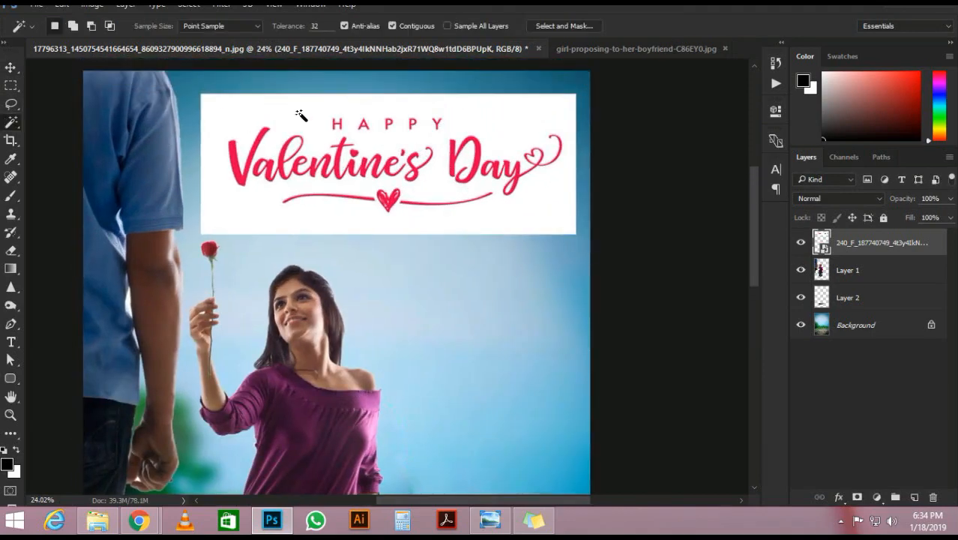
left_click(300, 118)
scroll(381, 116, "up", 1)
scroll(422, 135, "up", 2)
scroll(421, 135, "down", 2)
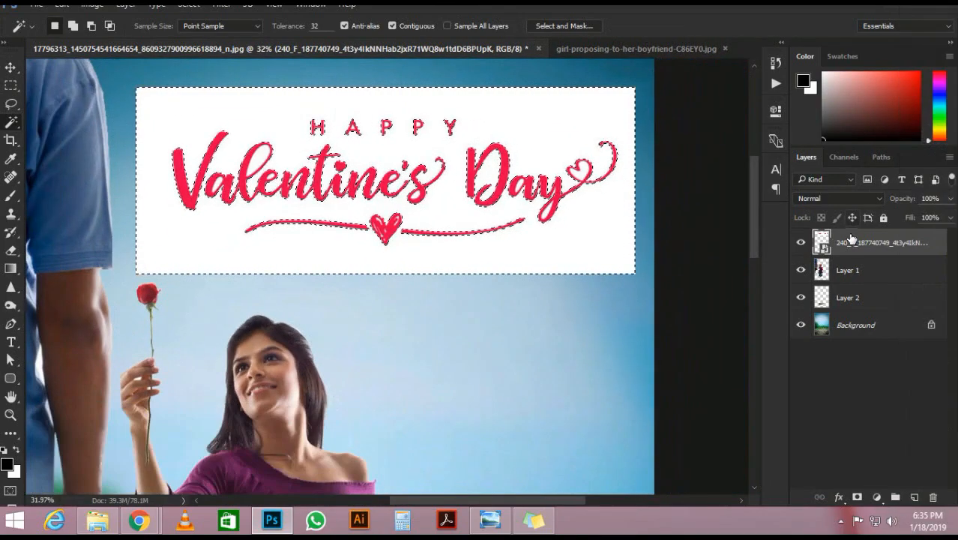
right_click(852, 240)
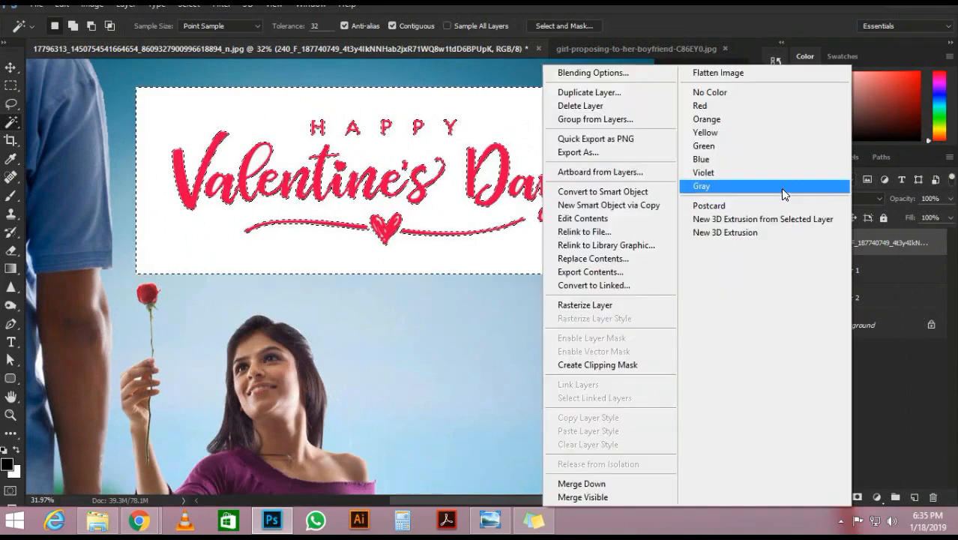
left_click(657, 305)
key("Delete")
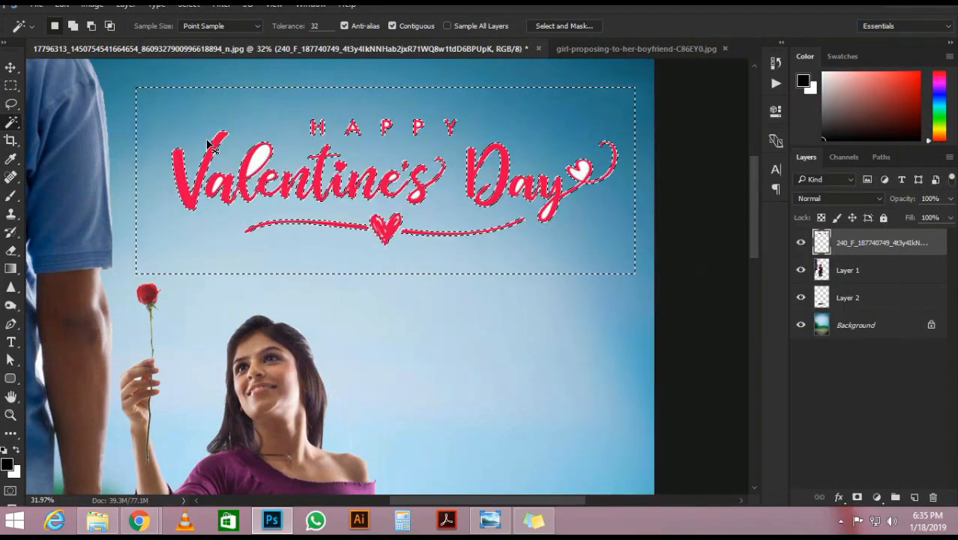
key("ctrl+d")
Step: Select the leftover white areas inside the letters of Valentine's and HAPPY with the Magic Wand, adding each to the selection
scroll(247, 161, "up", 3)
scroll(253, 164, "up", 1)
left_click(274, 155)
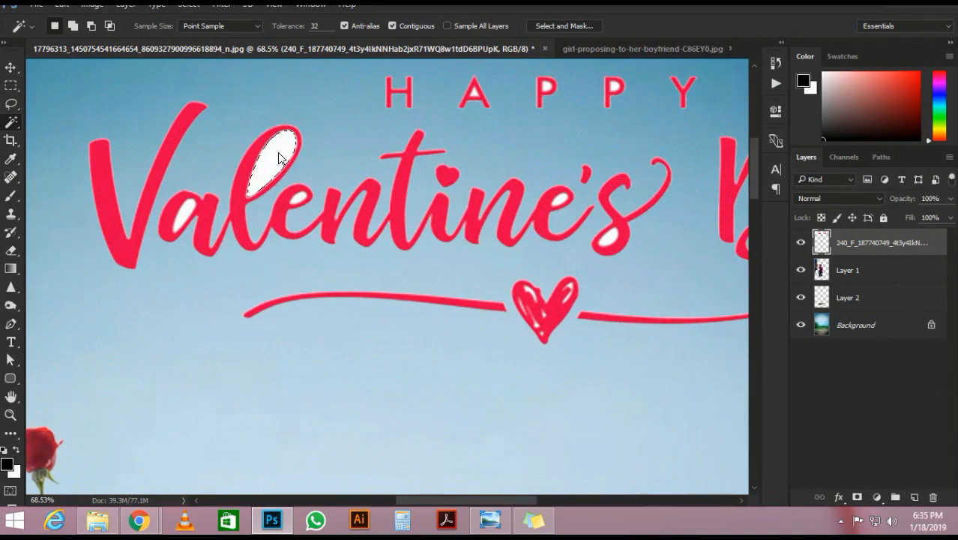
left_click(185, 213, "shift")
left_click_drag(659, 193, 516, 210)
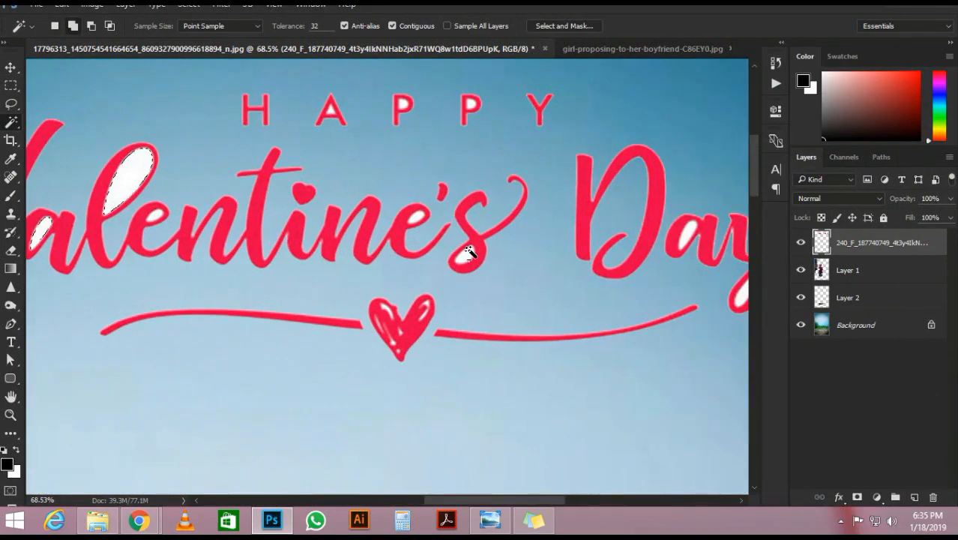
left_click(468, 251, "shift")
left_click(418, 220, "shift")
scroll(350, 116, "up", 6)
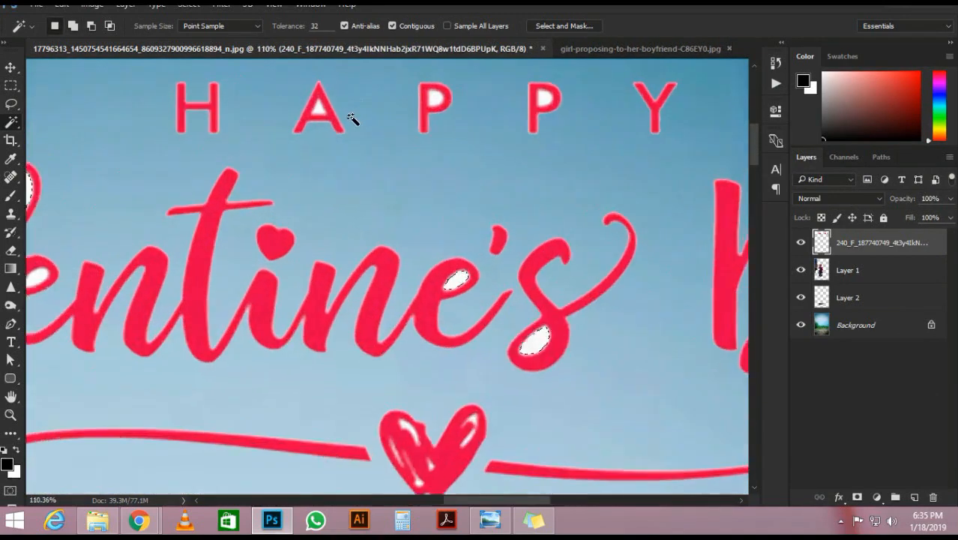
left_click(318, 110, "shift")
left_click(445, 95, "shift")
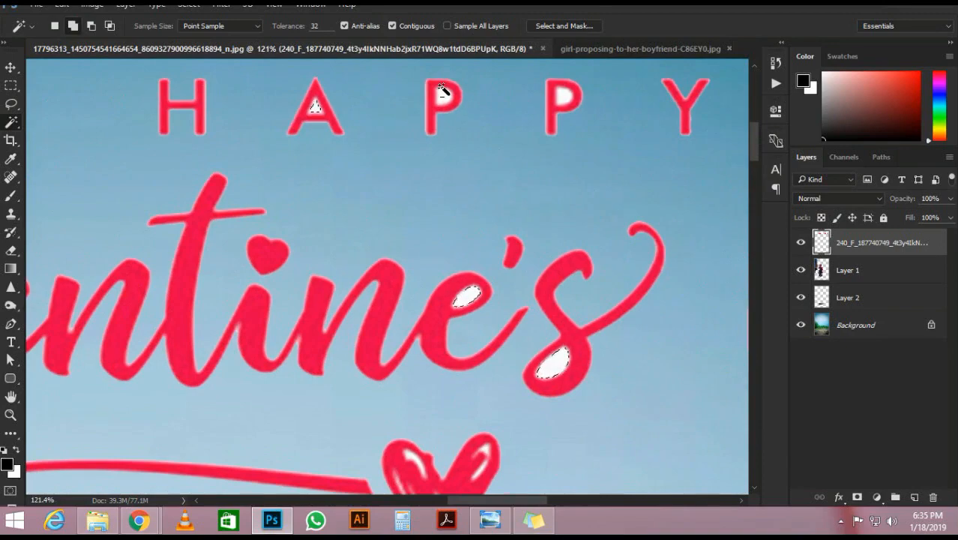
left_click(561, 100, "shift")
Step: Add the white areas inside the letters of Day and its small heart to the selection, and delete all selected white
scroll(560, 183, "down", 10)
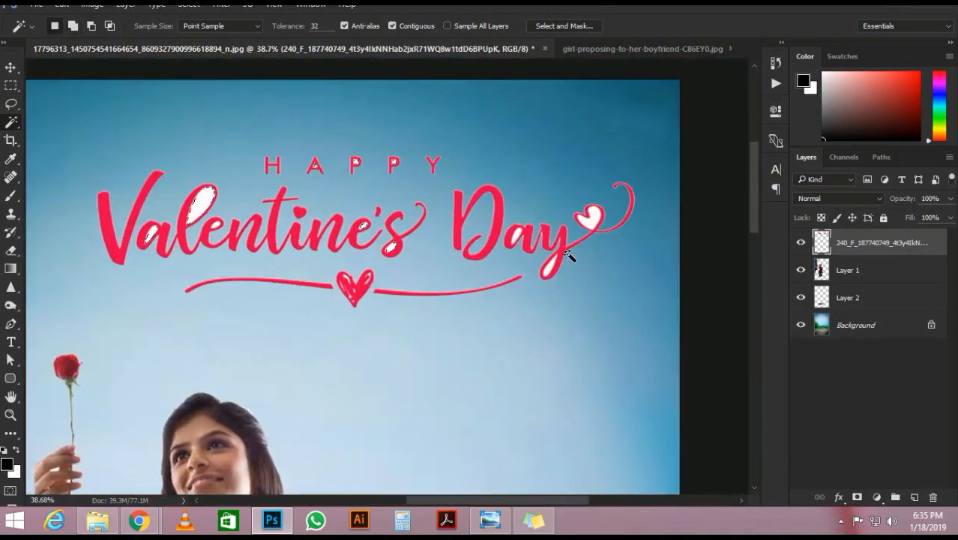
scroll(567, 255, "up", 5)
left_click(489, 226, "shift")
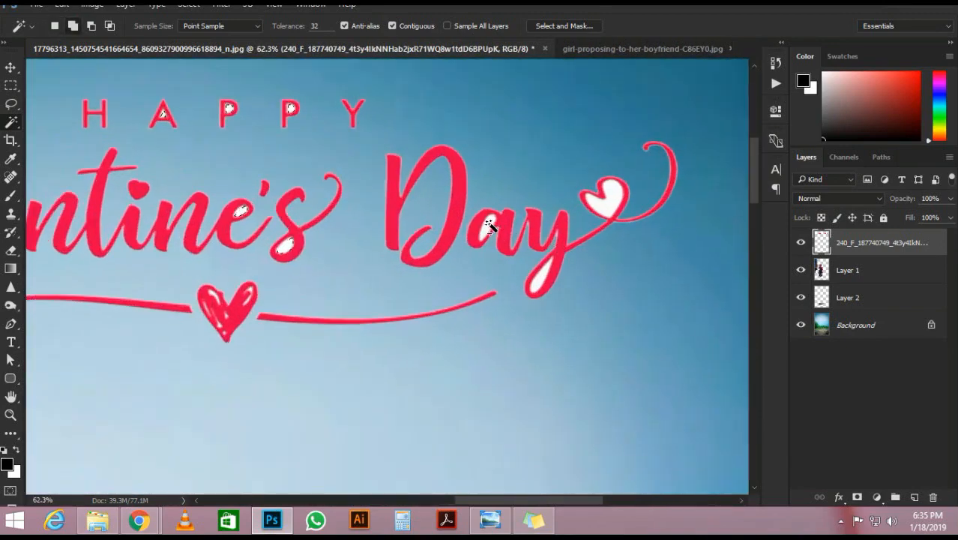
left_click(537, 284, "shift")
scroll(600, 196, "down", 8)
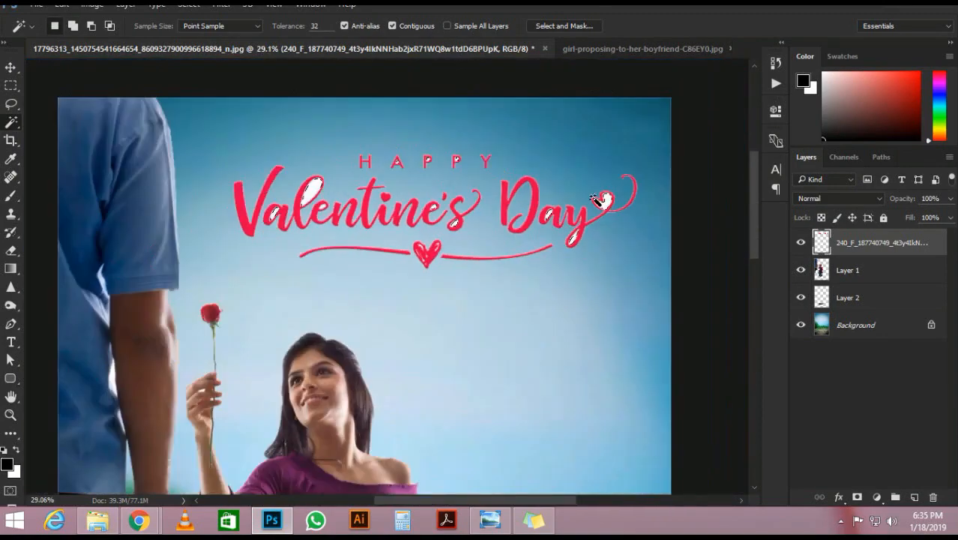
scroll(596, 198, "down", 3)
scroll(374, 153, "up", 6)
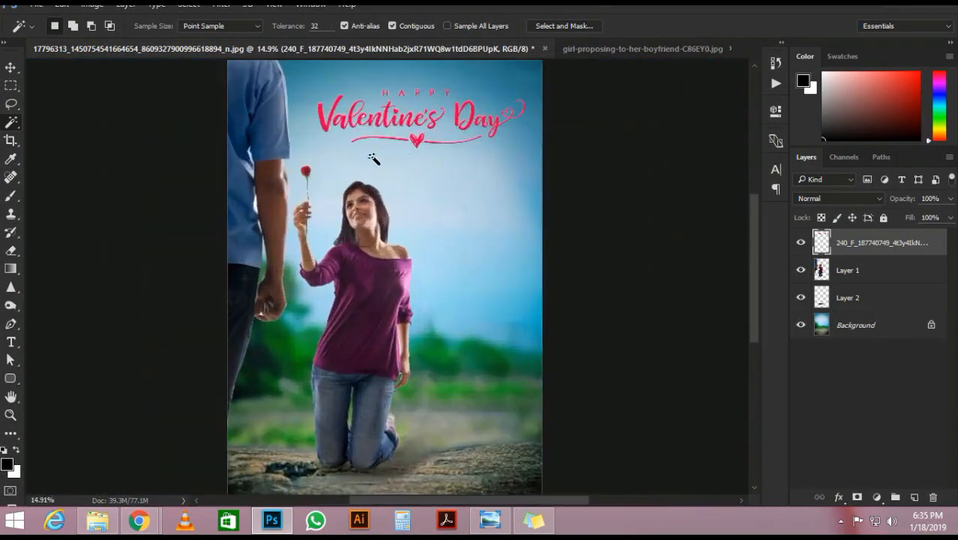
scroll(353, 111, "up", 5)
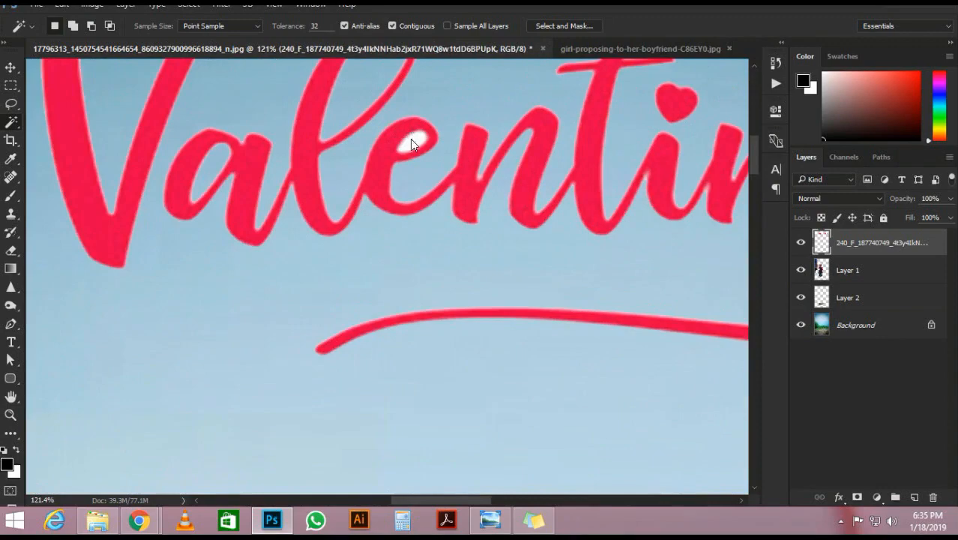
scroll(562, 236, "down", 10)
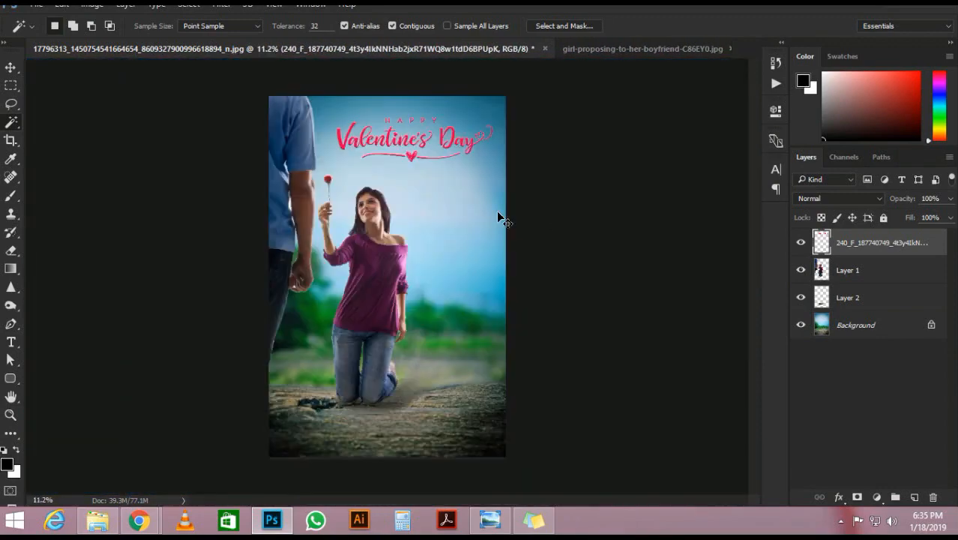
Step: Enlarge the Happy Valentine's Day lettering slightly with Free Transform and move it higher in the sky
scroll(495, 199, "up", 1)
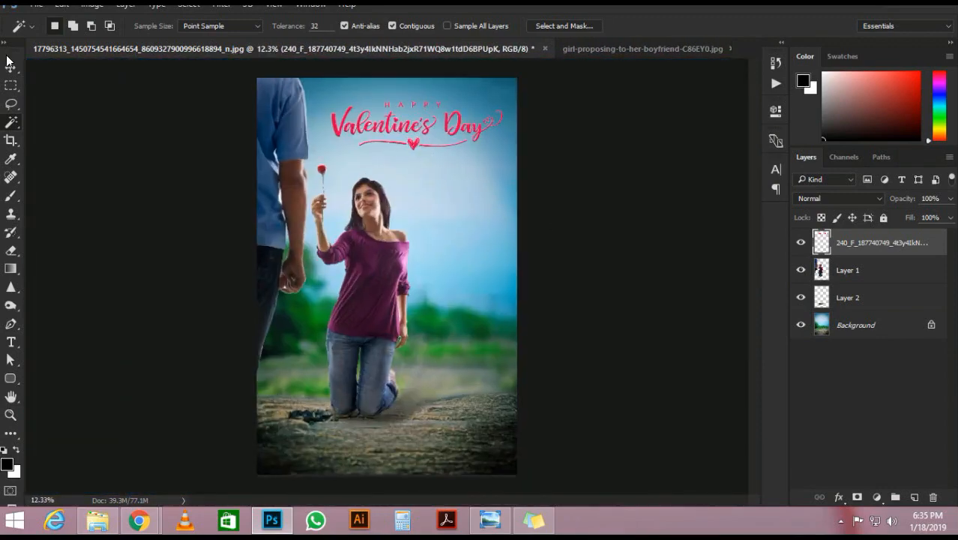
key("ctrl+t")
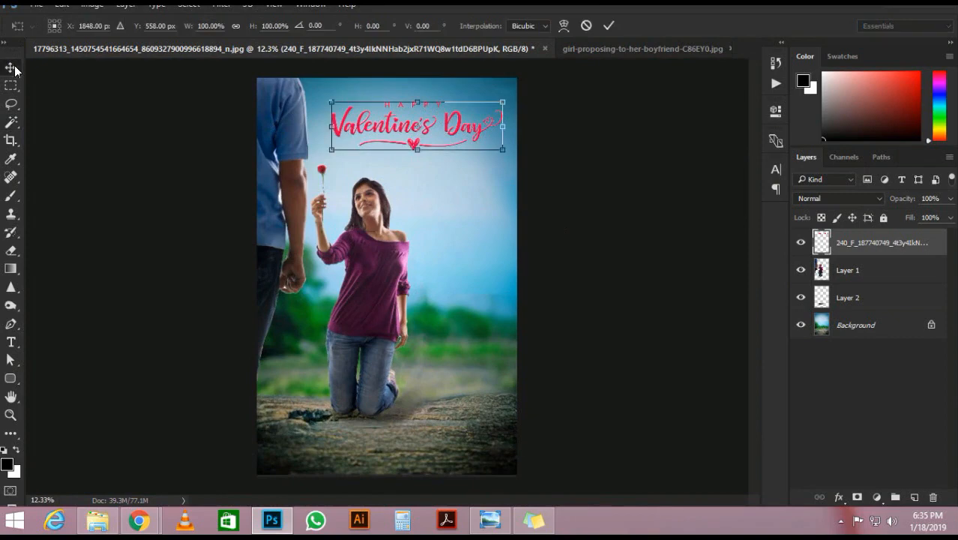
left_click(15, 67)
scroll(425, 123, "up", 2)
key("ctrl+t")
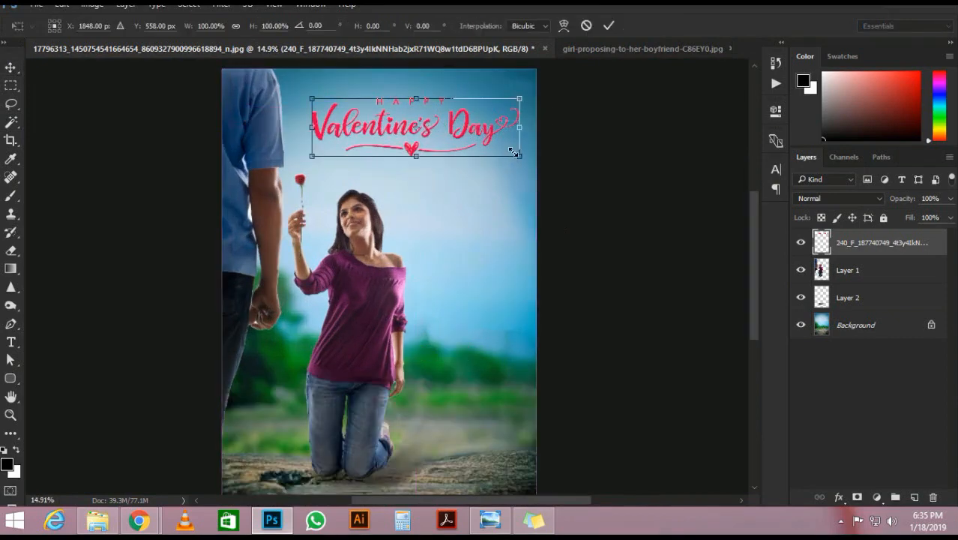
left_click_drag(518, 154, 536, 161)
left_click_drag(501, 126, 494, 113)
key("Return")
scroll(434, 204, "down", 3)
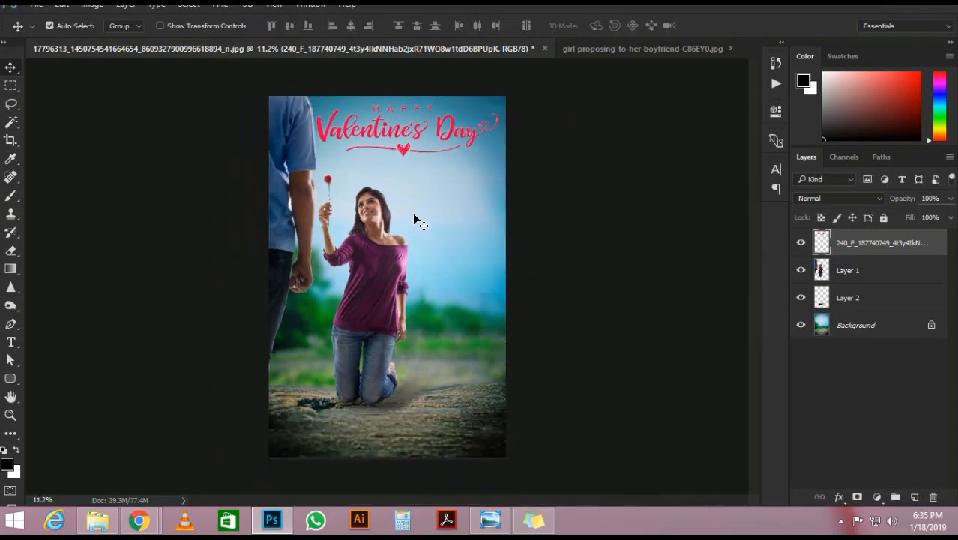
scroll(455, 167, "up", 2)
scroll(455, 166, "down", 1)
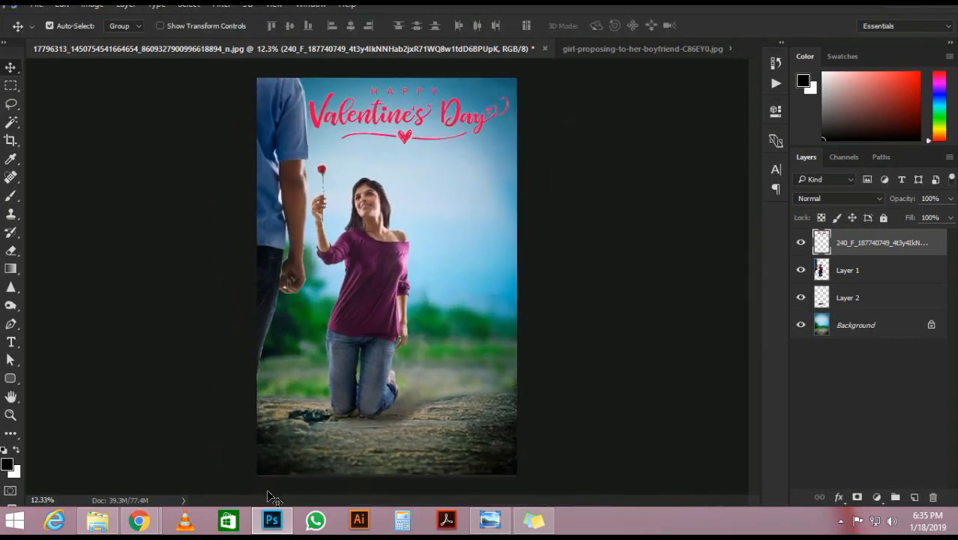
Step: Switch to the Chrome window with the valentine day text image search
mouse_move(139, 520)
left_click(219, 447)
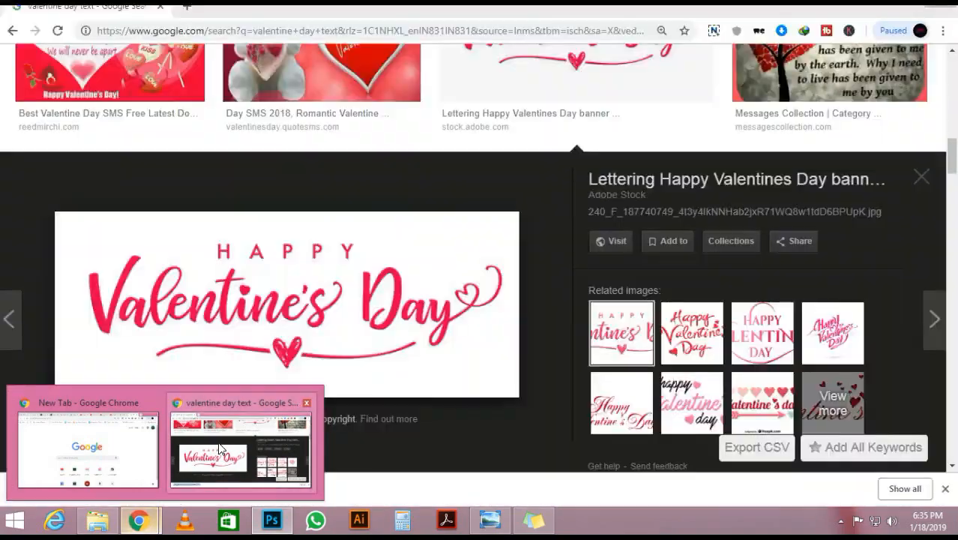
Step: Place the Romantic lover quote image in the Photoshop composite, enlarge it and position it across the rock below the woman
key("ctrl+t")
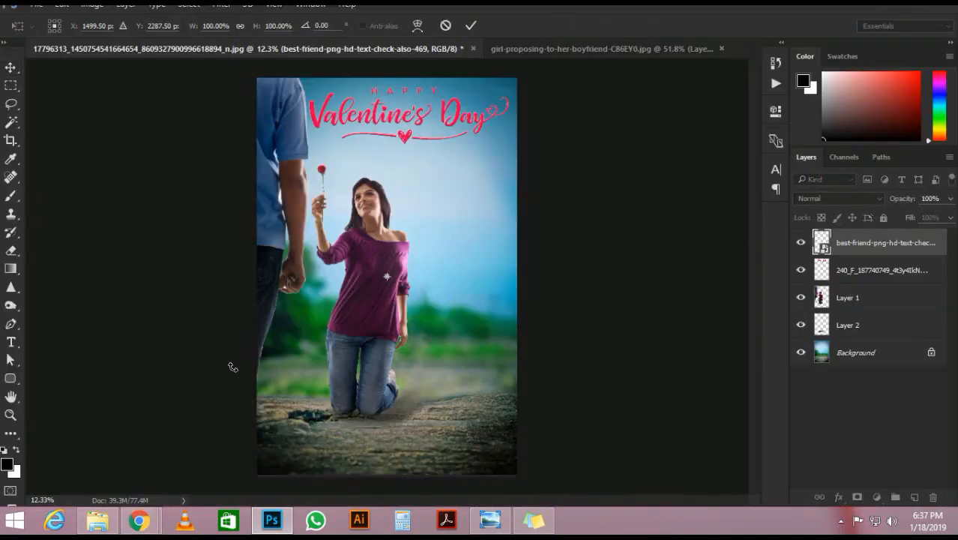
left_click_drag(389, 278, 404, 436)
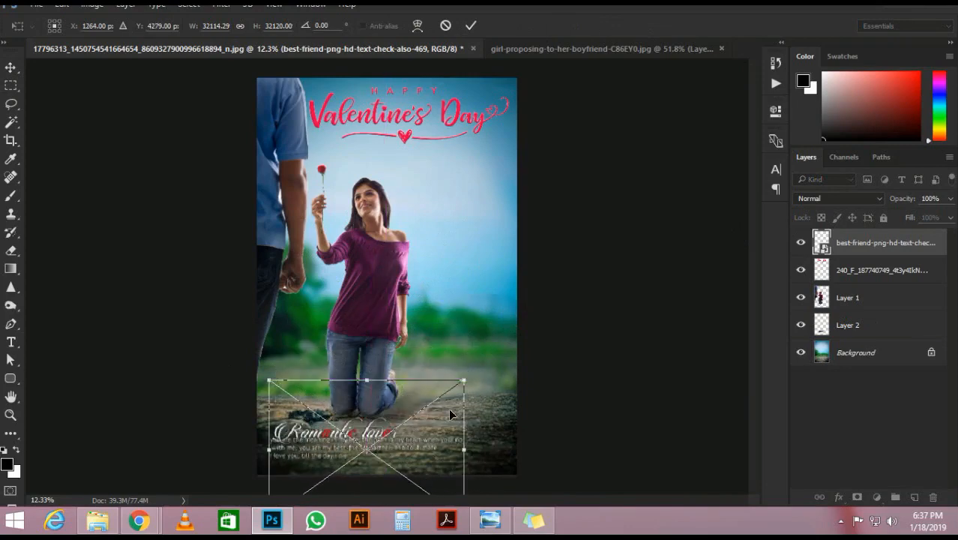
left_click_drag(463, 378, 500, 365)
left_click_drag(414, 423, 437, 423)
key("Return")
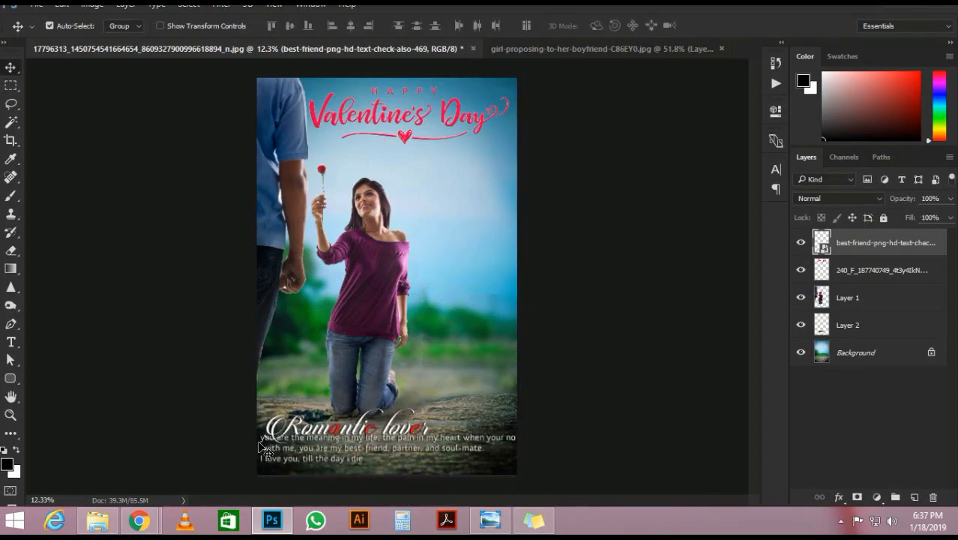
Step: Examine the whole composition with the Valentine's lettering and the Romantic lover quote at different magnifications
scroll(298, 450, "up", 3)
scroll(299, 449, "up", 2)
scroll(285, 420, "down", 4)
scroll(398, 291, "up", 1)
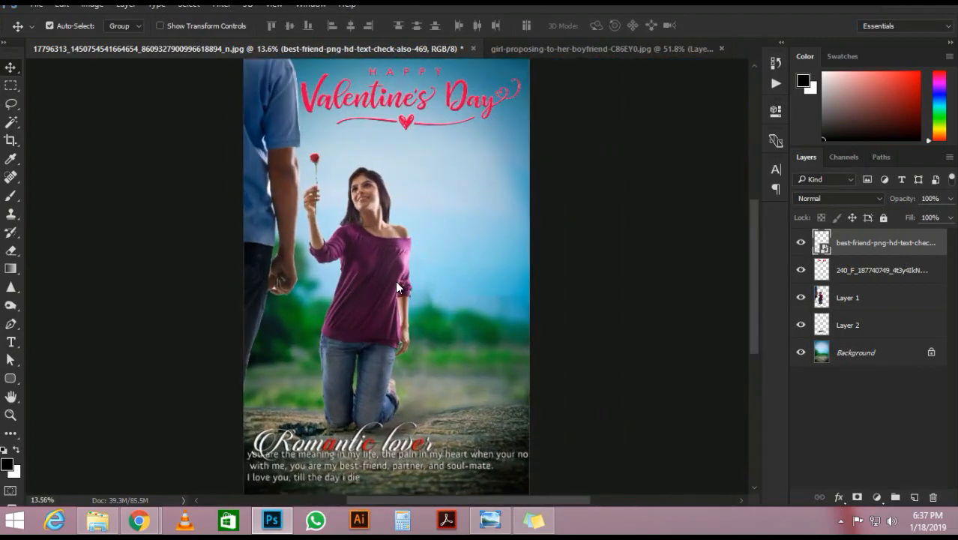
scroll(397, 281, "down", 2)
scroll(399, 248, "up", 1)
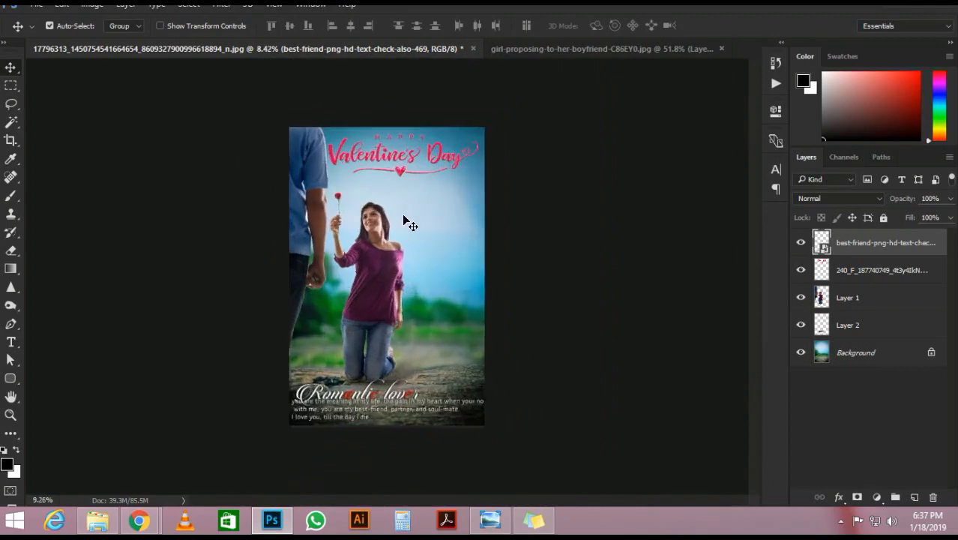
scroll(403, 216, "up", 1)
scroll(403, 218, "up", 1)
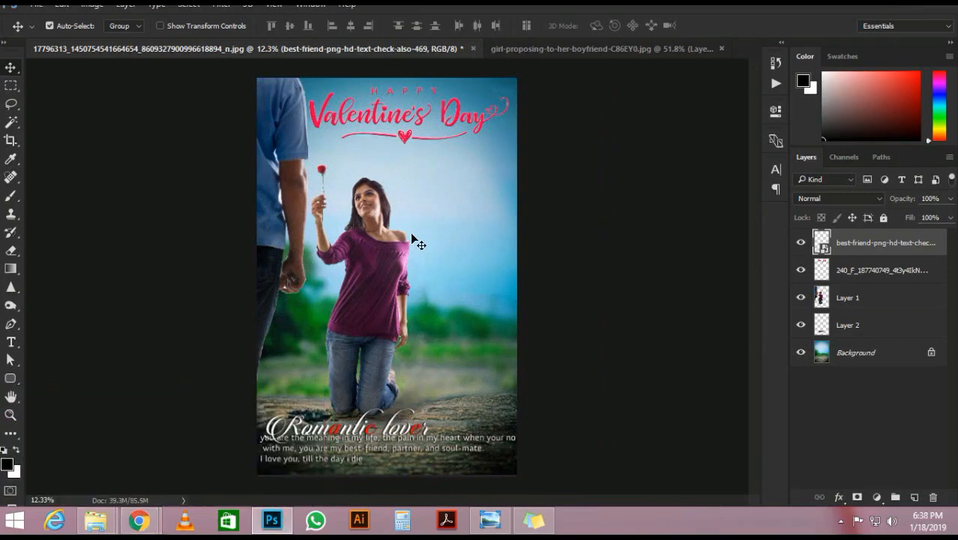
key("t")
left_click(456, 186)
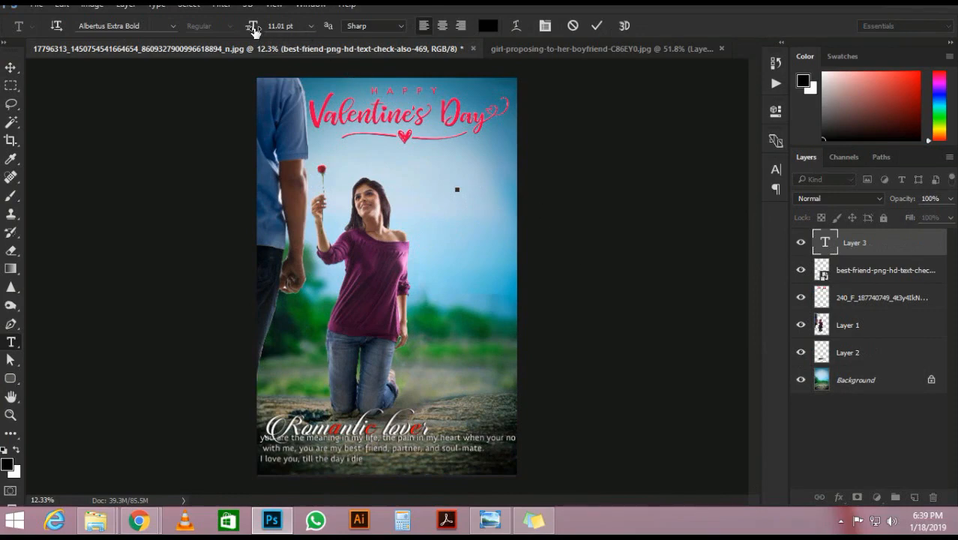
left_click_drag(253, 30, 317, 27)
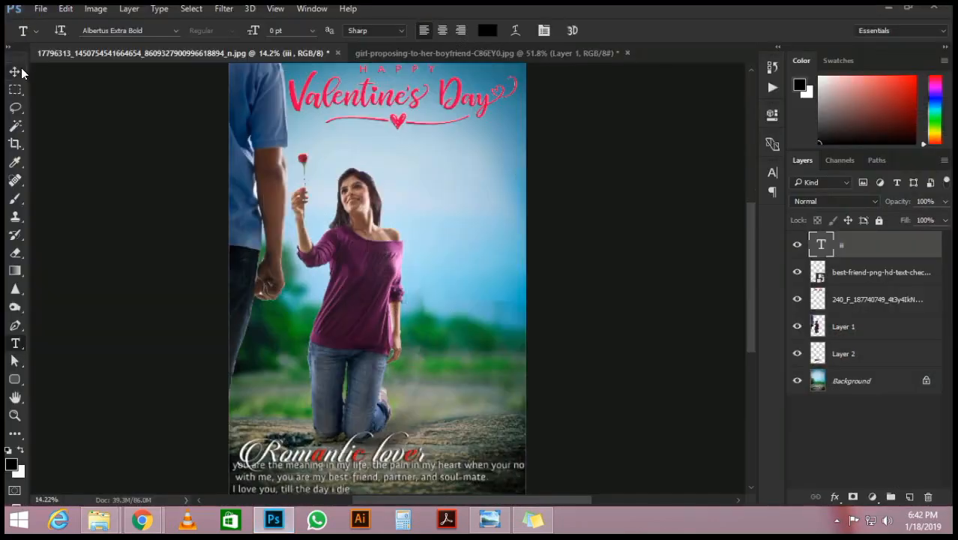
left_click(18, 71)
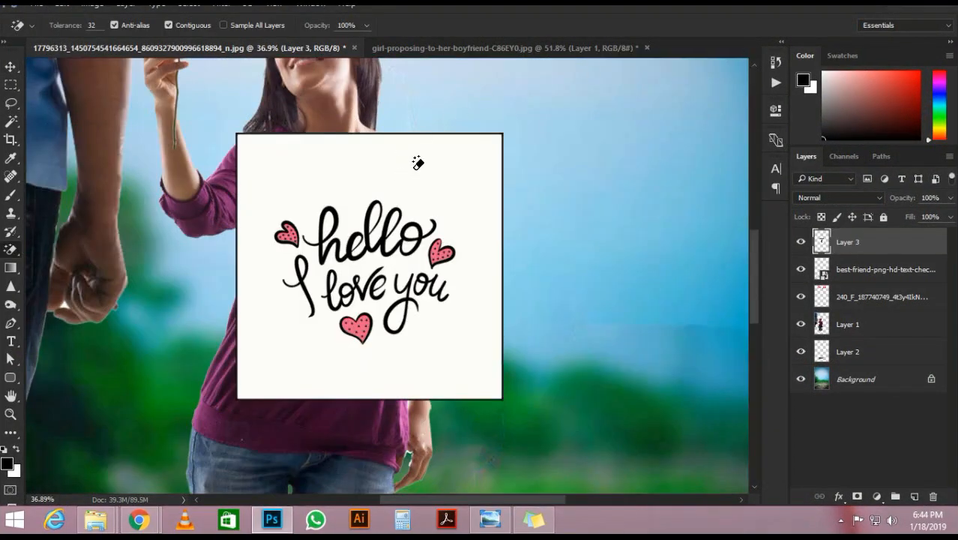
left_click(413, 167)
key("Delete")
key("ctrl+z")
Step: Erase all white from the hello I love you graphic with the Magic Eraser at tolerance 32 and Contiguous off
left_click(456, 173)
key("Delete")
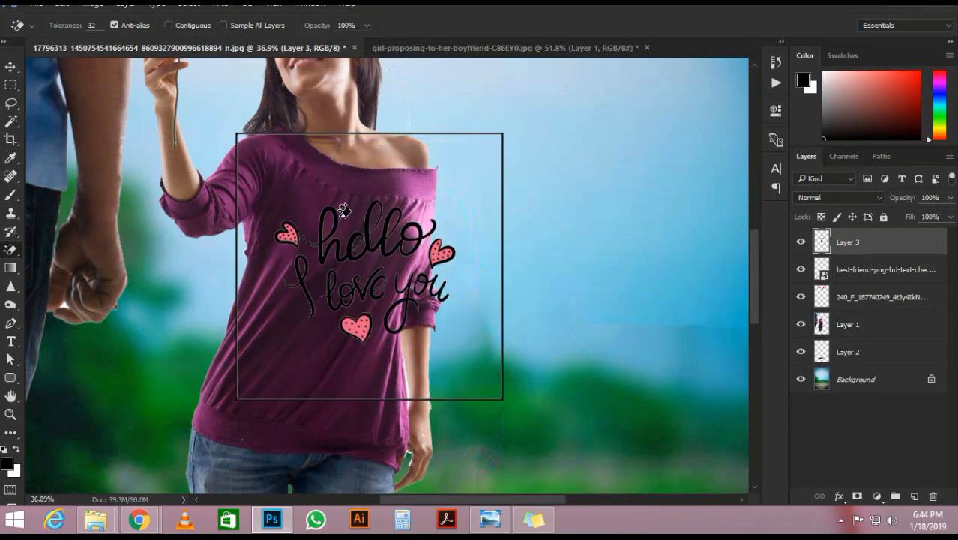
Step: Delete the black square frame around the hello I love you lettering with rectangular marquee selections over each side, and deselect
left_click(11, 85)
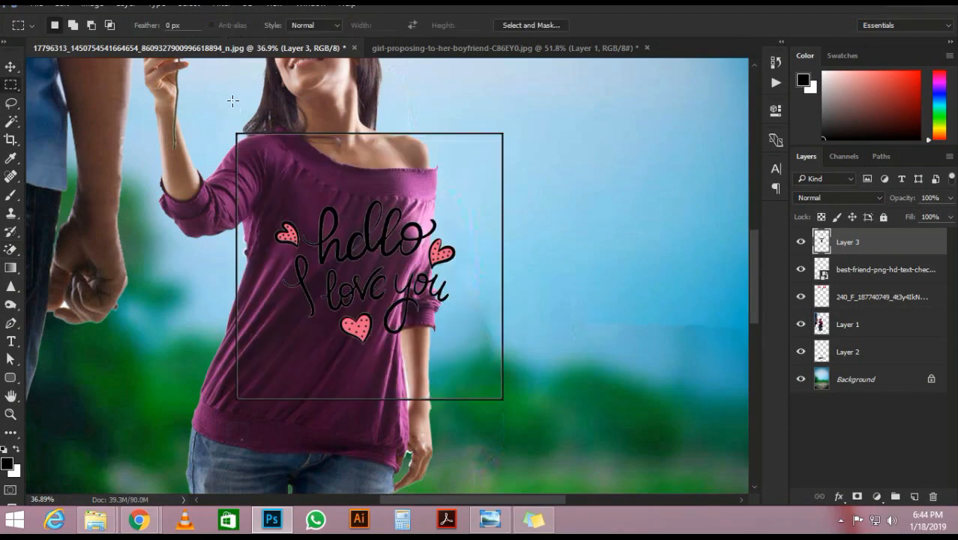
left_click_drag(196, 86, 607, 195)
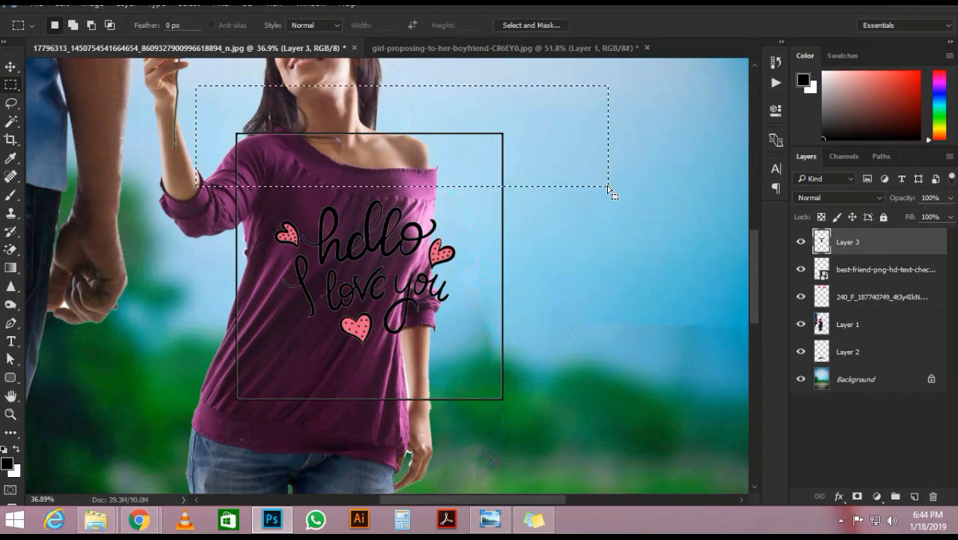
key("Delete")
left_click_drag(519, 150, 513, 405)
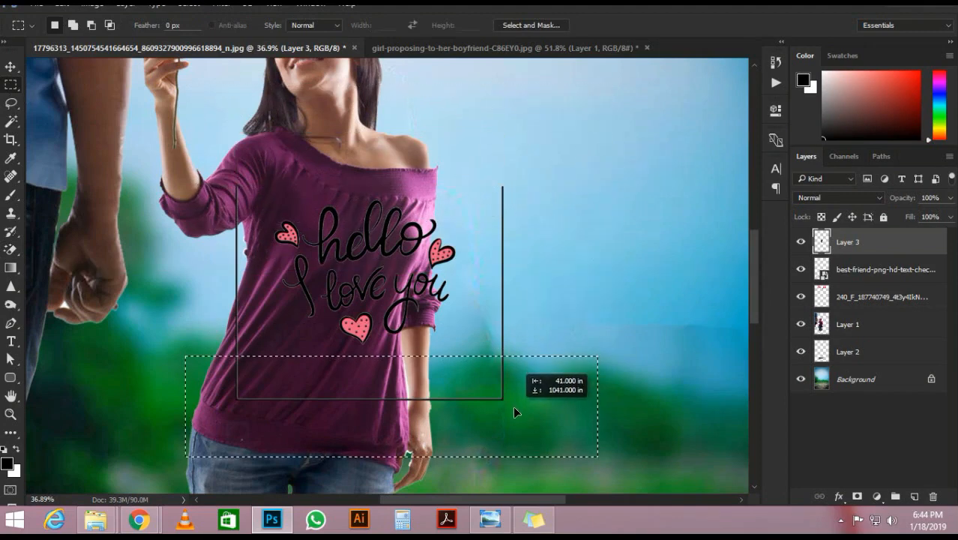
key("Delete")
left_click_drag(481, 132, 600, 405)
key("Delete")
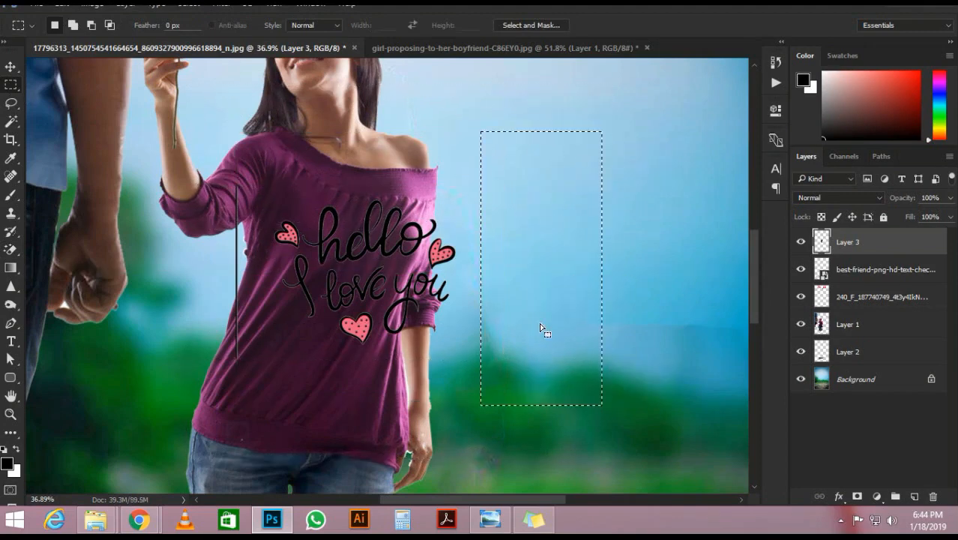
left_click_drag(541, 330, 194, 310)
key("Delete")
key("ctrl+d")
Step: Transform the hello I love you lettering to about 147% scale, tilted about -18°, and place it in the sky beside the woman's shoulder
key("ctrl+0")
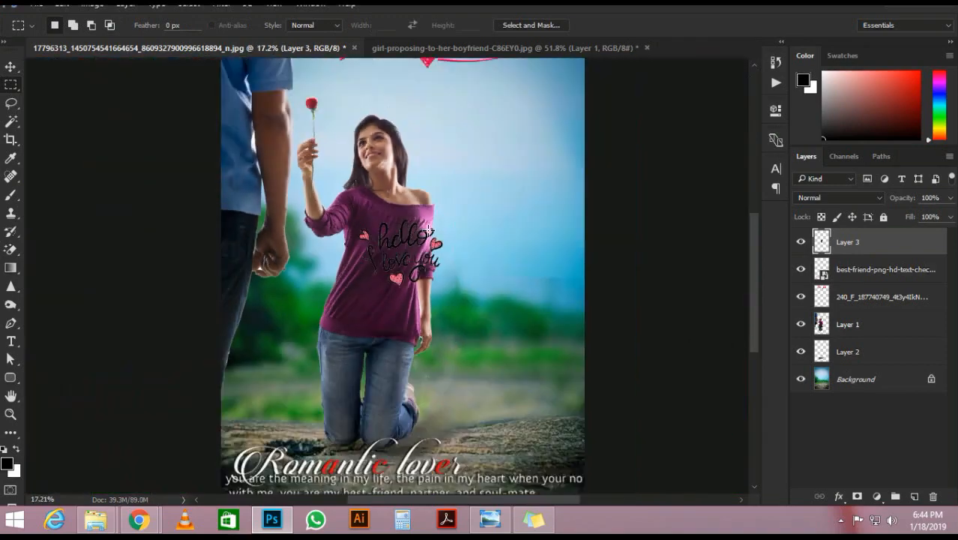
key("ctrl+t")
left_click_drag(445, 276, 504, 344)
left_click_drag(468, 231, 525, 231)
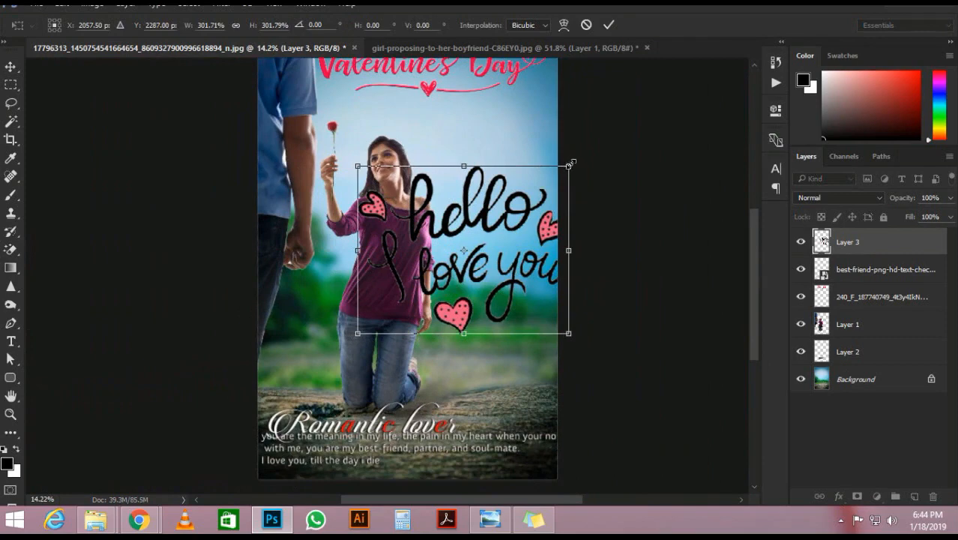
left_click_drag(573, 162, 534, 141)
left_click_drag(472, 278, 507, 150)
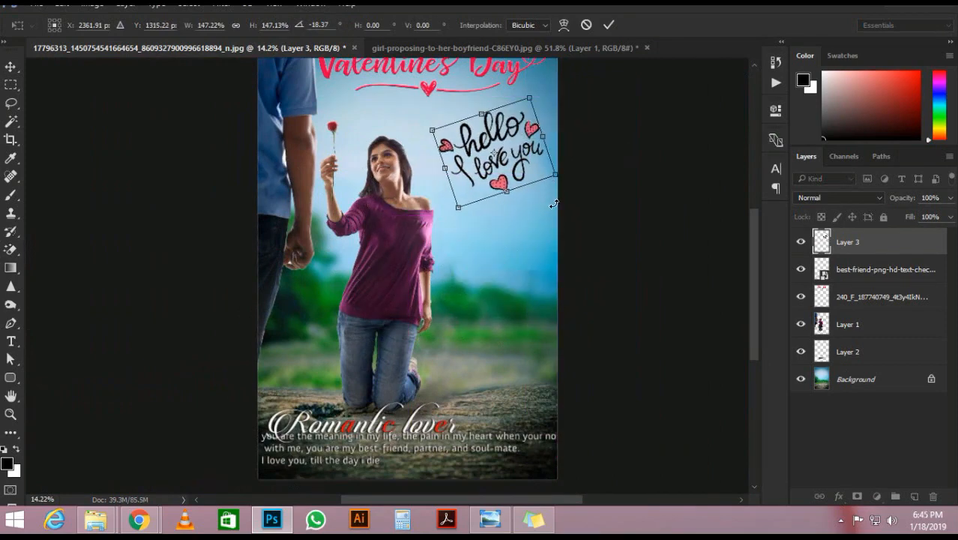
scroll(554, 204, "down", 2)
scroll(486, 169, "up", 2)
left_click_drag(486, 169, 484, 257)
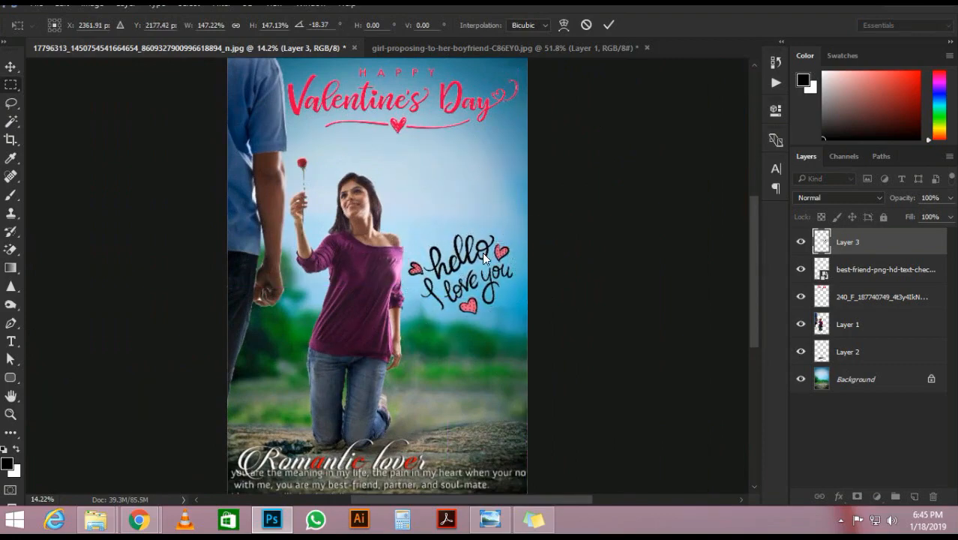
key("Return")
Step: Examine the poster with the hello I love you lettering up close and as a whole
scroll(396, 188, "up", 5)
scroll(368, 182, "down", 3)
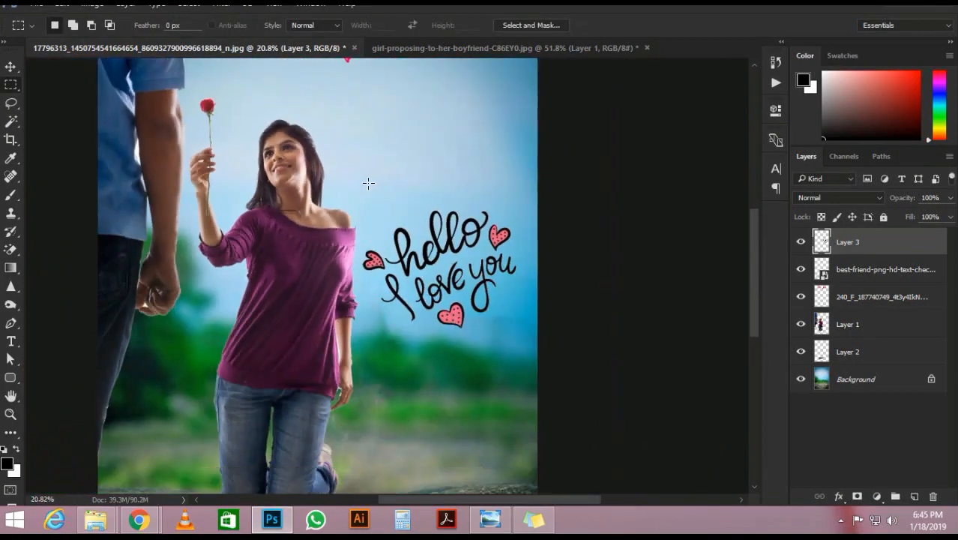
scroll(369, 182, "down", 2)
left_click(11, 66)
scroll(359, 230, "up", 1)
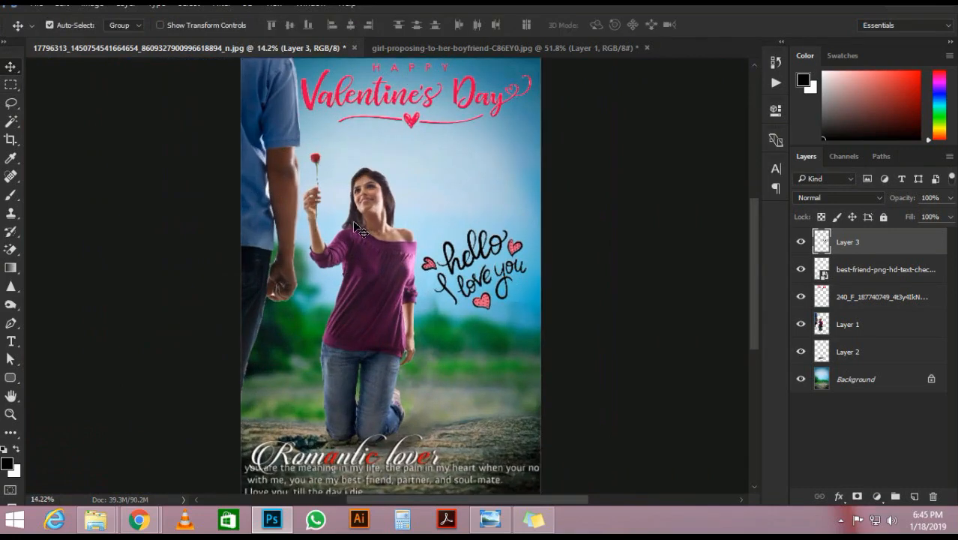
scroll(359, 229, "down", 3)
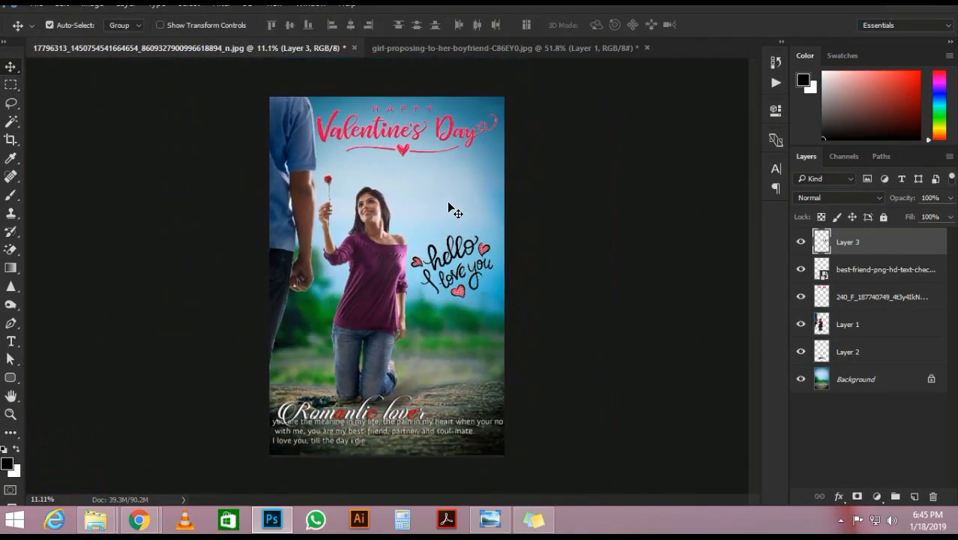
scroll(448, 207, "up", 3)
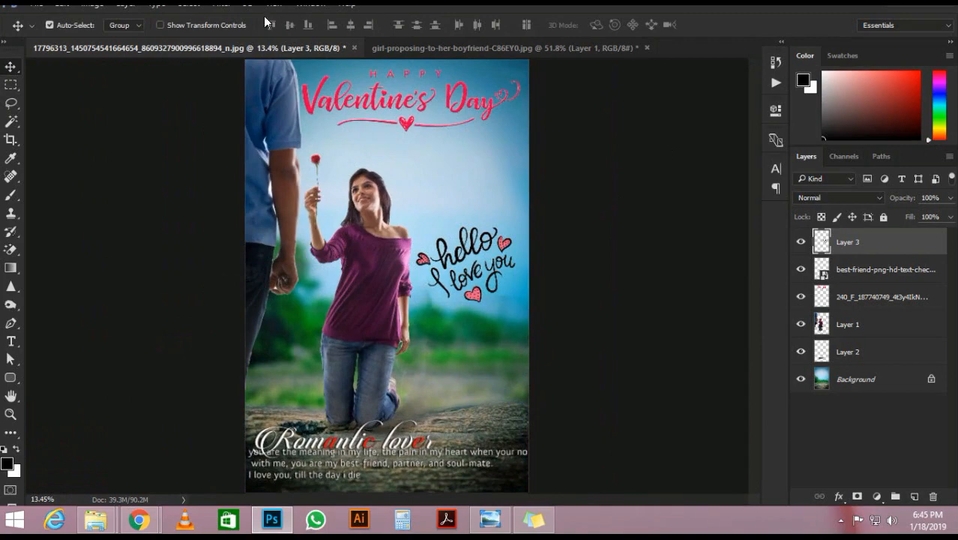
Step: Add a Color Lookup adjustment layer above all layers with the 2Strip.look 3D LUT
left_click(877, 497)
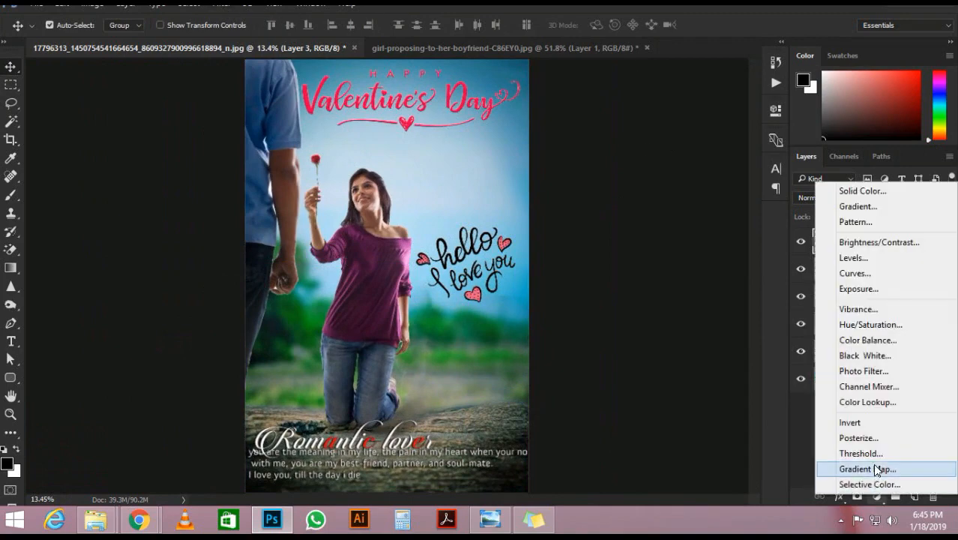
left_click(862, 402)
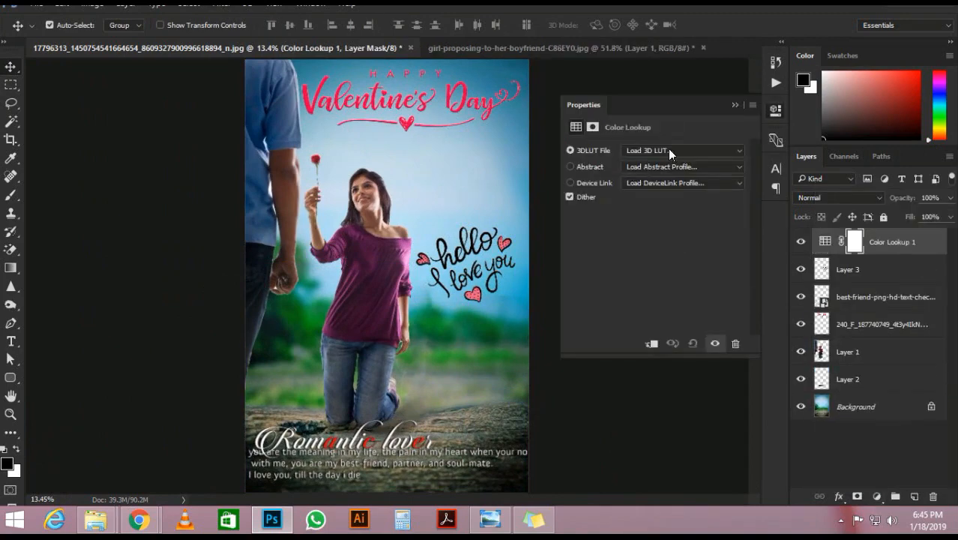
left_click(668, 148)
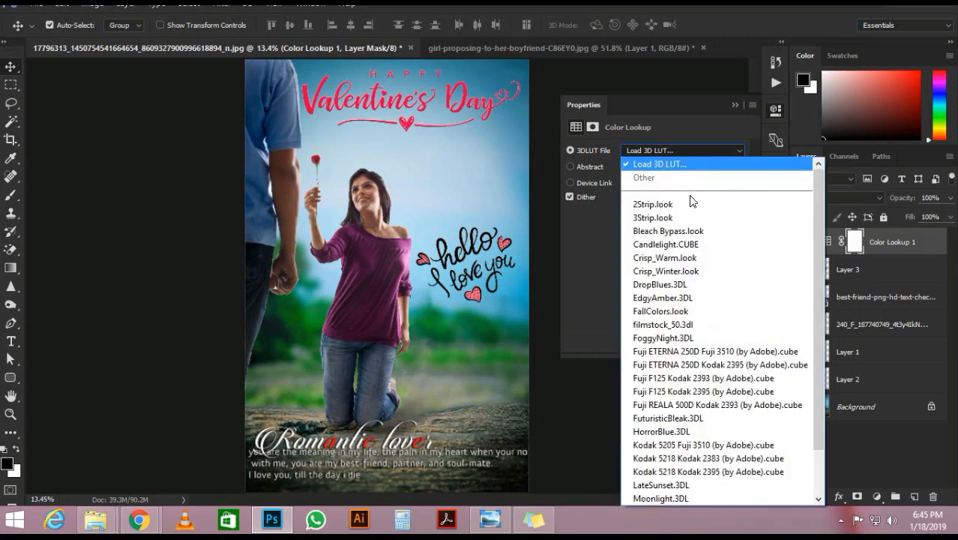
left_click(664, 201)
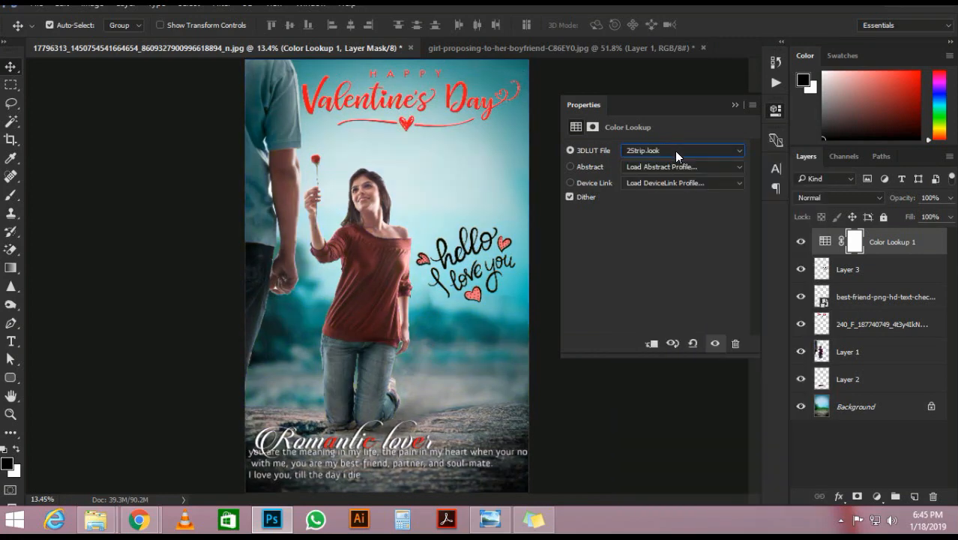
Step: Try the following 3D LUTs of the Color Lookup layer in turn and settle on Fuji F125 Kodak 2393 (by Adobe)
key("Down")
key("Down")
key("Down")
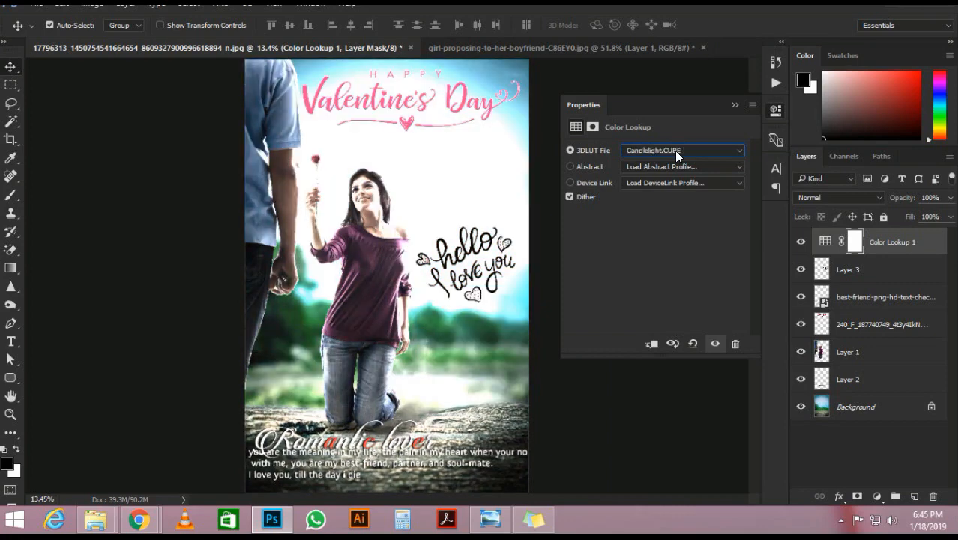
key("Down")
key("Down")
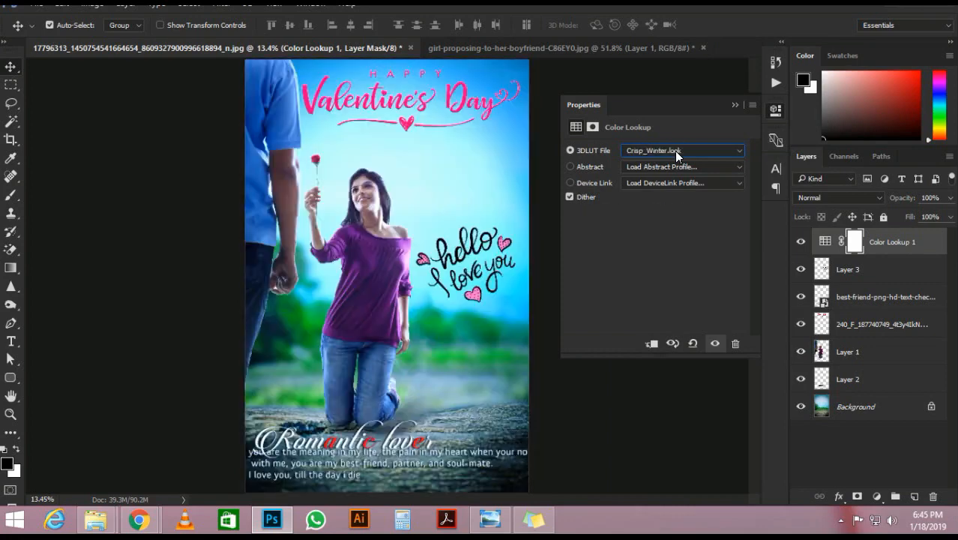
key("Down")
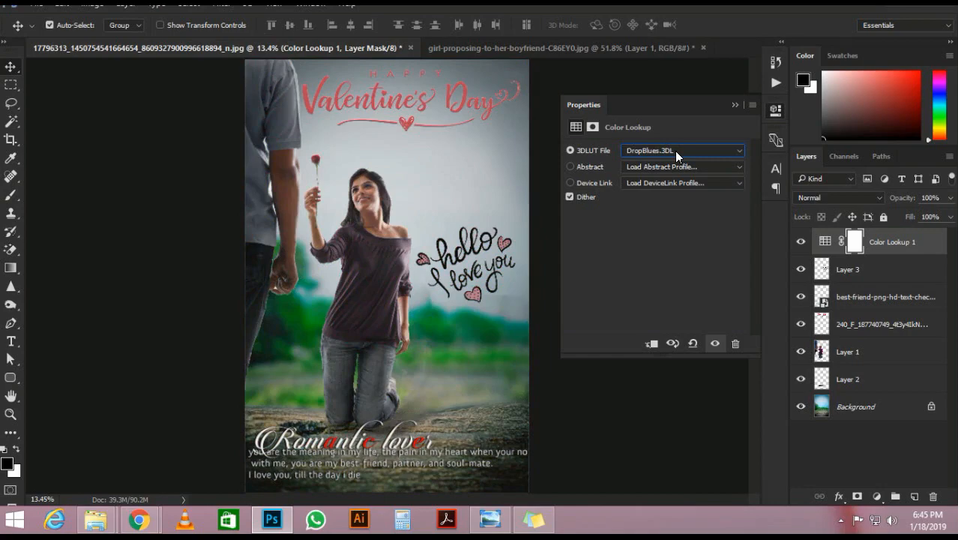
key("Down")
key("Down")
key("Down")
key("Down")
key("Down")
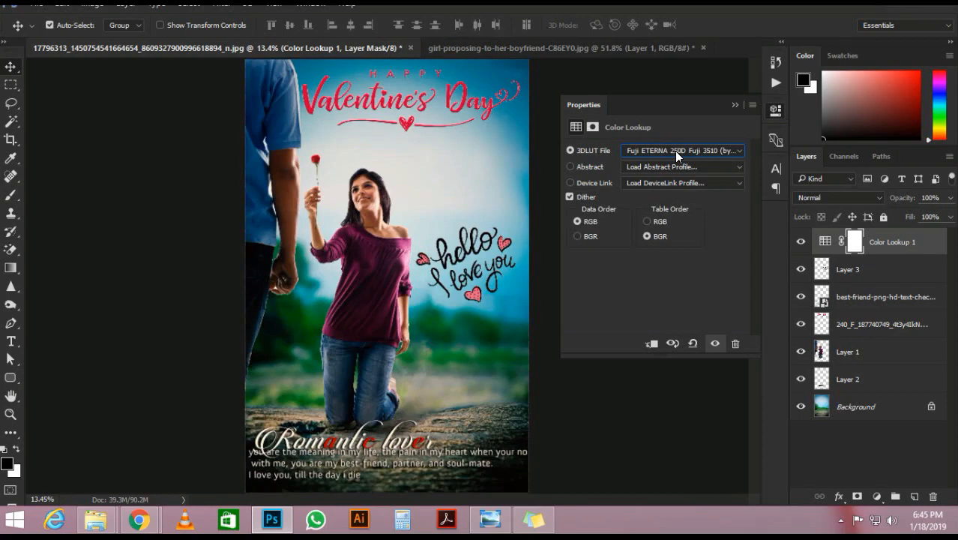
key("Down")
key("Down")
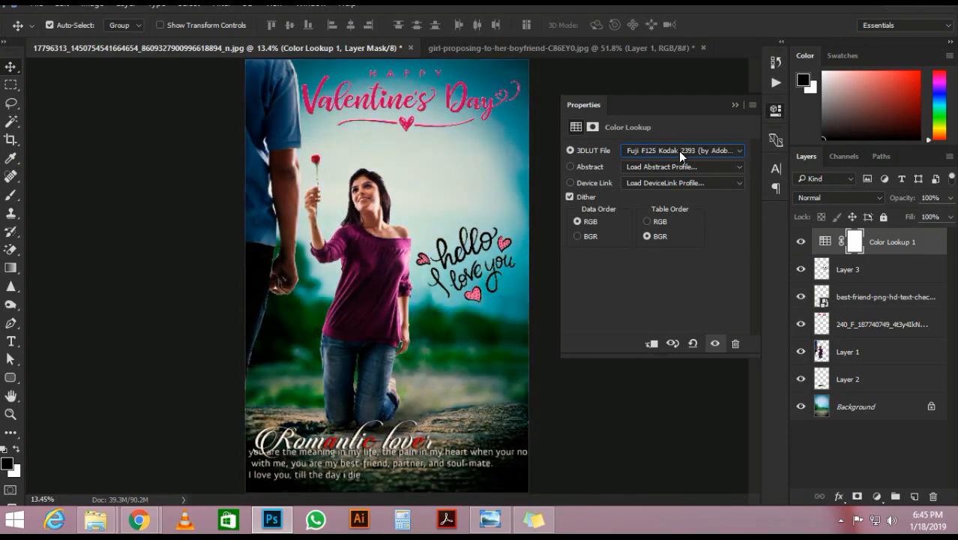
left_click(736, 105)
Step: Add a Color Balance adjustment layer with midtones set to Cyan/Red -18, Magenta/Green +4 and Yellow/Blue +34
scroll(472, 278, "up", 6)
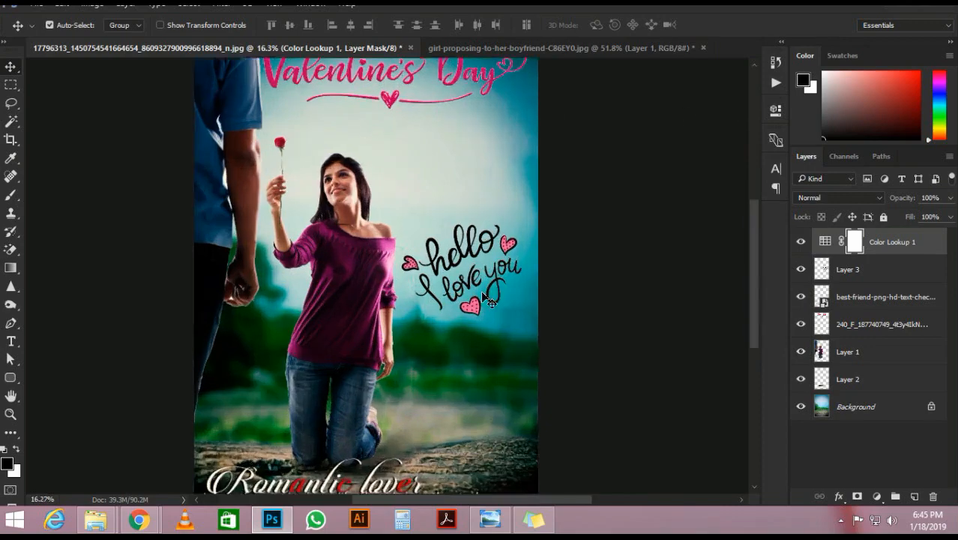
scroll(356, 198, "up", 6)
scroll(278, 132, "down", 1)
scroll(279, 135, "down", 6)
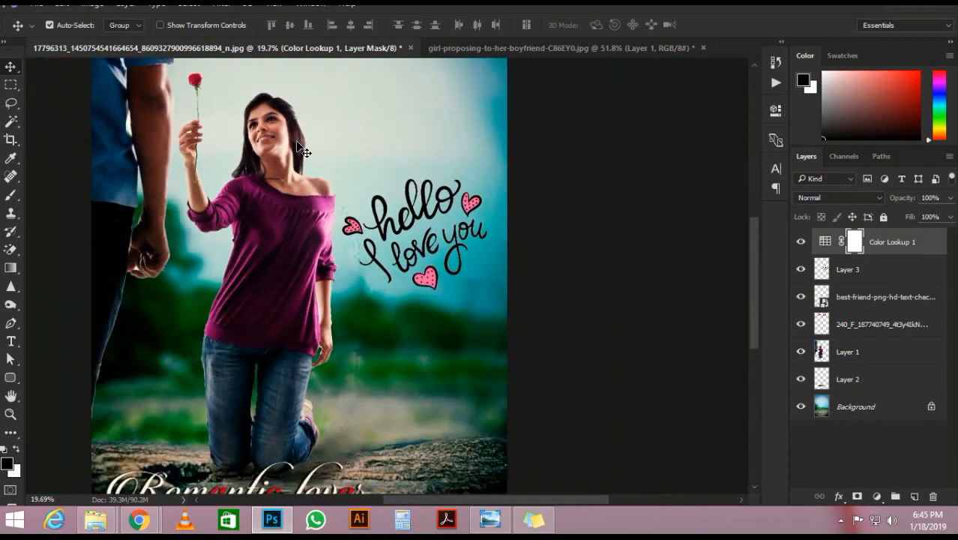
scroll(647, 333, "up", 1)
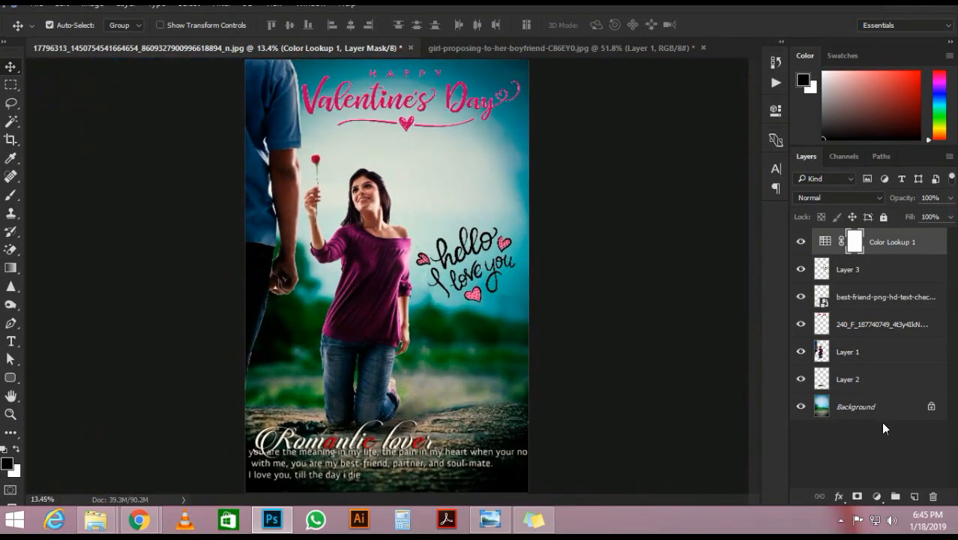
left_click(877, 495)
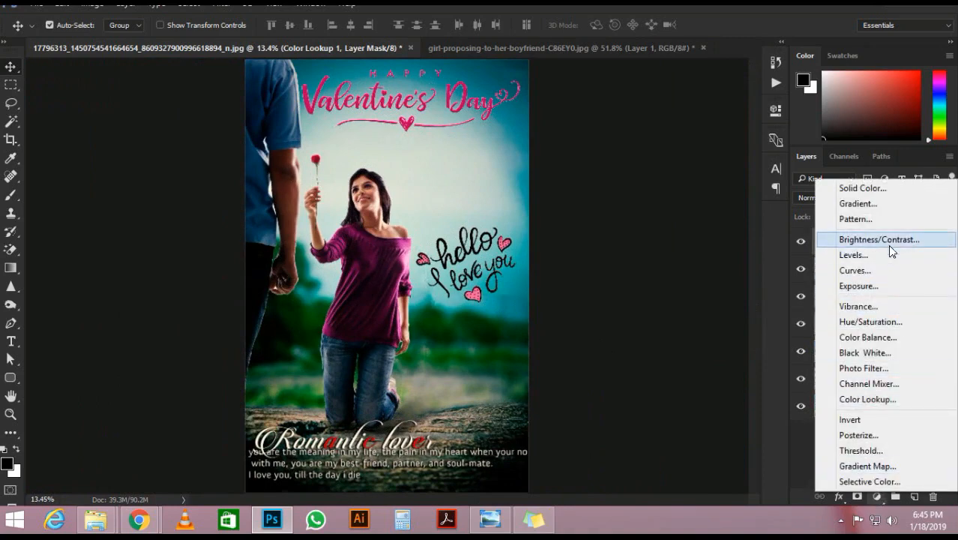
left_click(883, 338)
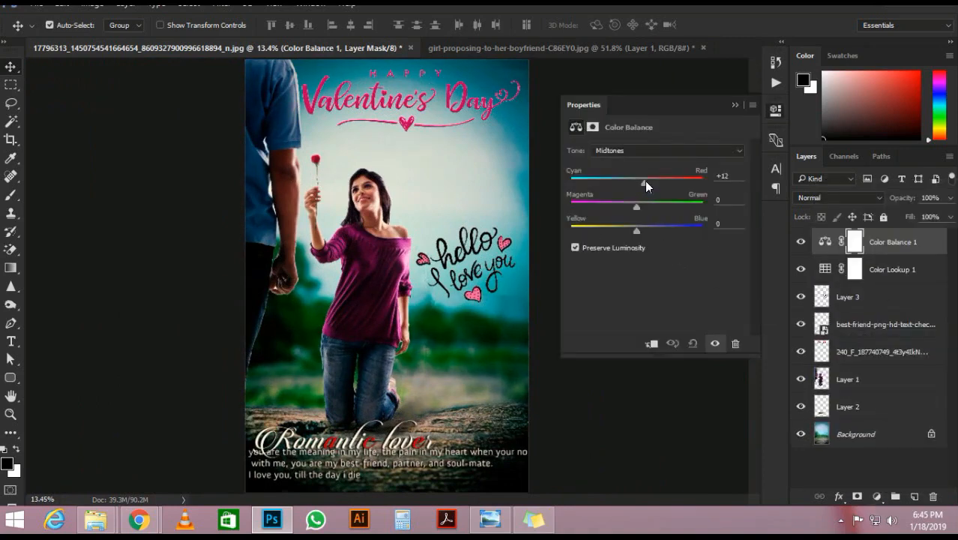
left_click_drag(644, 181, 661, 230)
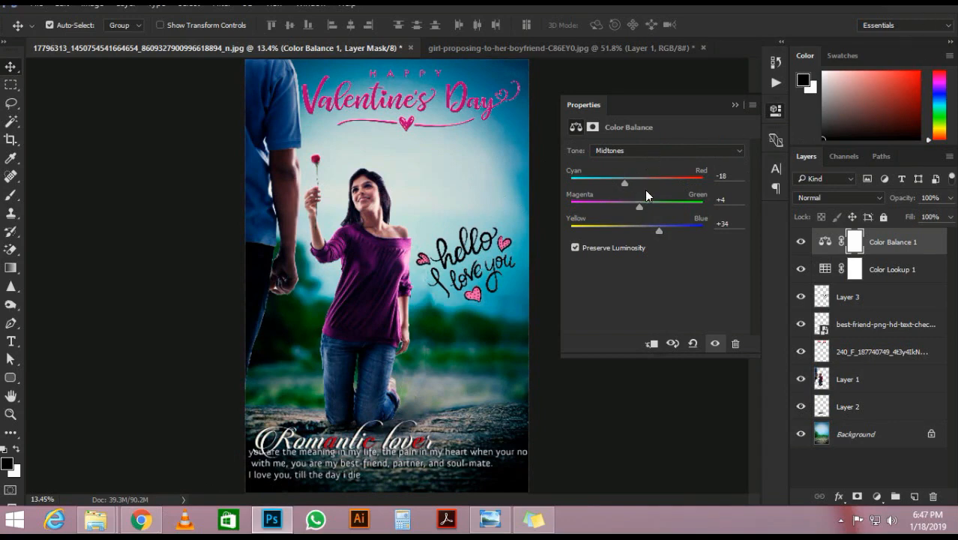
Step: Adjust the colour balance of the highlights in the Color Balance layer and close its properties
left_click(723, 148)
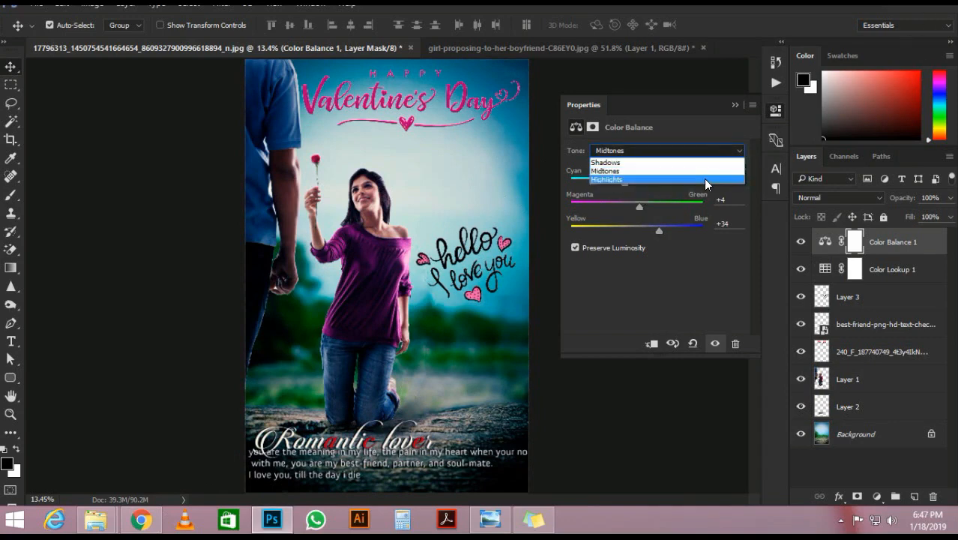
left_click(704, 177)
left_click_drag(638, 179, 642, 204)
left_click(736, 104)
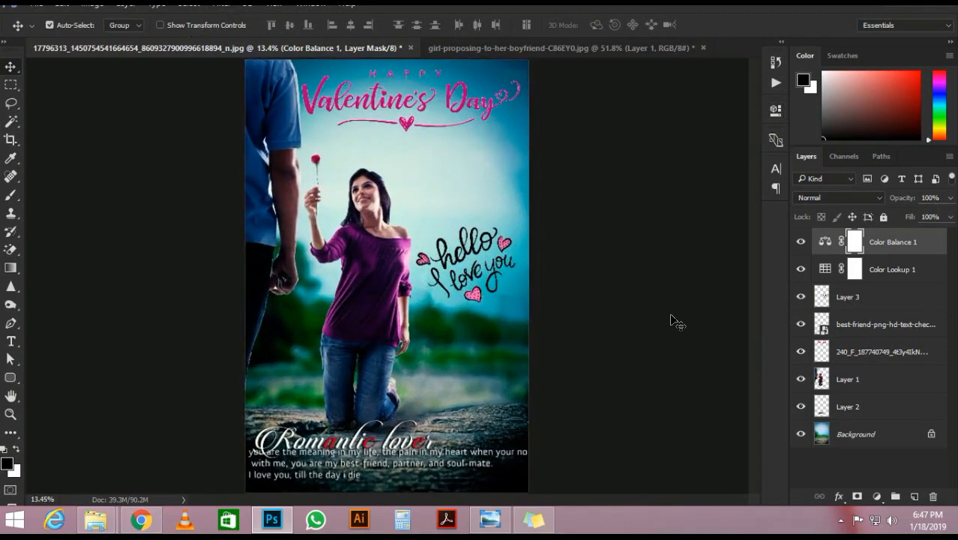
Step: Stamp all visible layers into a new top layer and open it in the Camera Raw filter
key("ctrl+shift+alt+e")
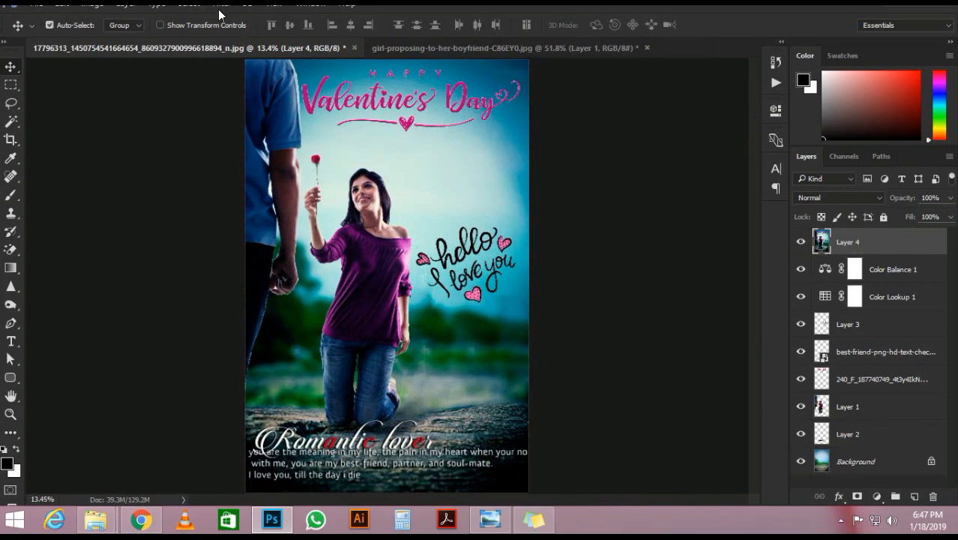
left_click(217, 6)
left_click(255, 89)
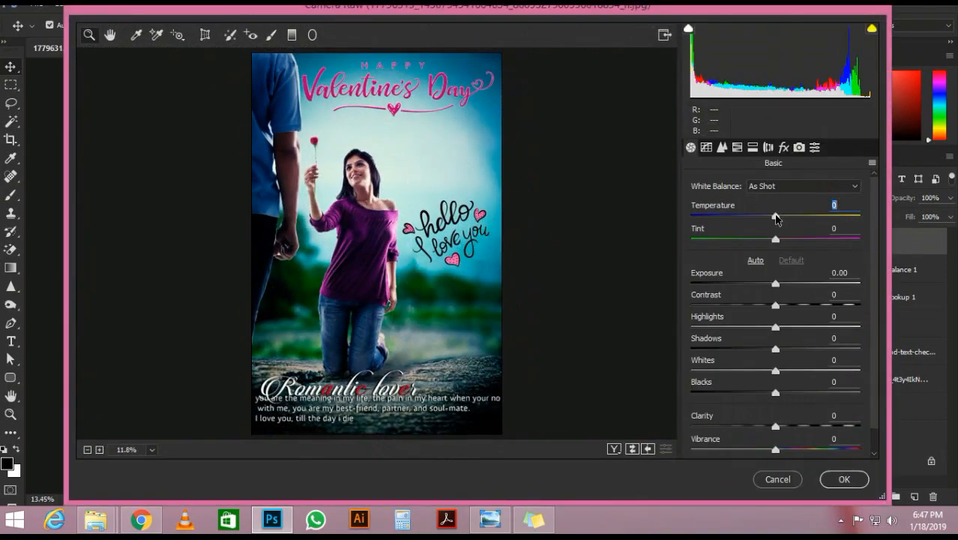
Step: Set Camera Raw temperature to -7, exposure to -0.35, contrast to +13, highlights to +6, shadows to +33, whites to +36 and blacks to +51
left_click_drag(777, 218, 768, 226)
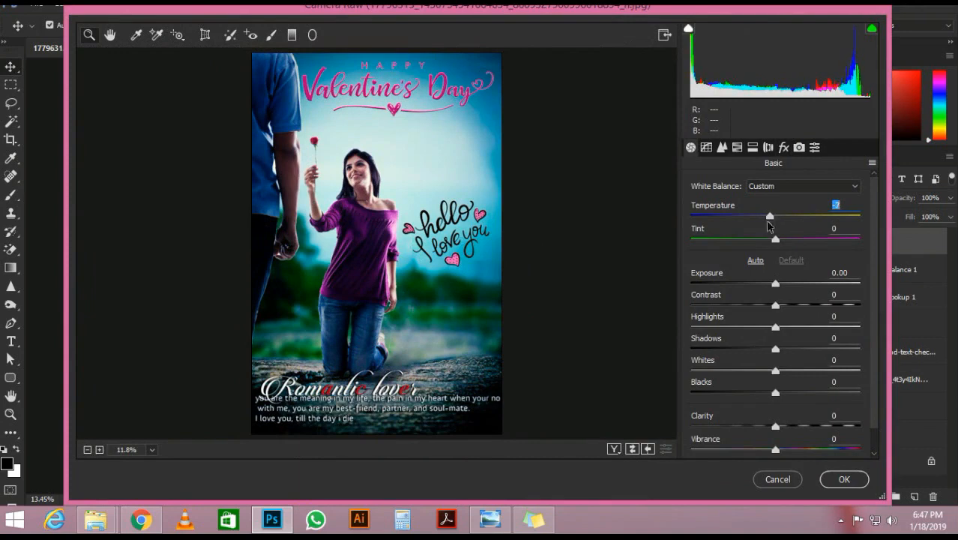
left_click(775, 284)
left_click_drag(775, 284, 823, 402)
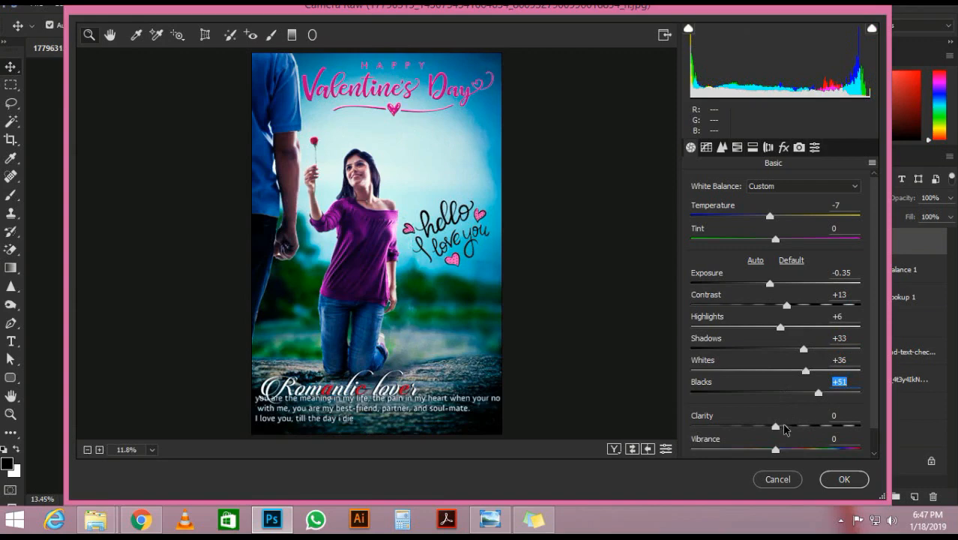
Step: Set the Camera Raw clarity to +23, vibrance to +25, temperature to -12, tint to -8 and exposure to -0.75
left_click_drag(784, 428, 796, 452)
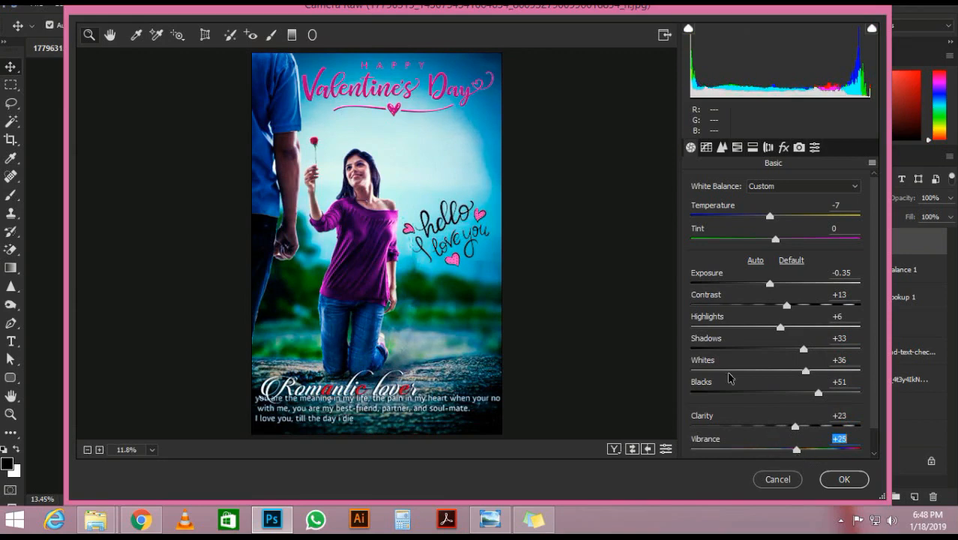
left_click_drag(769, 218, 771, 242)
left_click_drag(769, 283, 764, 285)
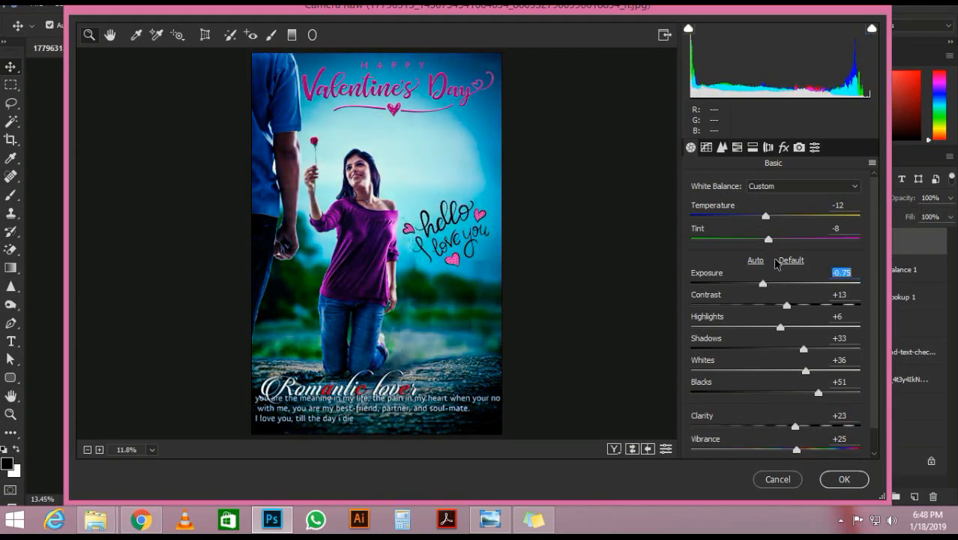
Step: Set the Camera Raw luminance noise reduction to 23 and check the smoothing on the woman's face
left_click(722, 147)
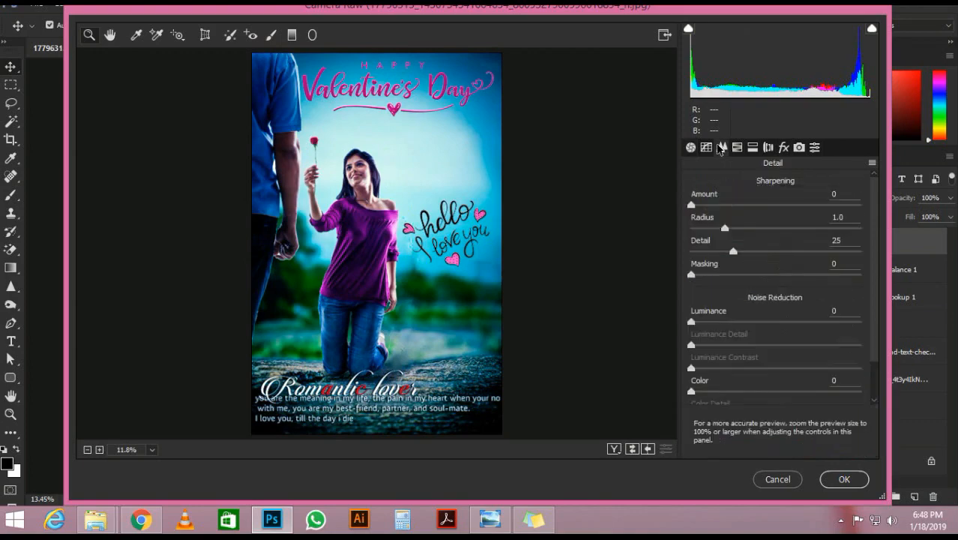
left_click_drag(690, 322, 729, 323)
left_click(345, 203)
left_click(329, 205)
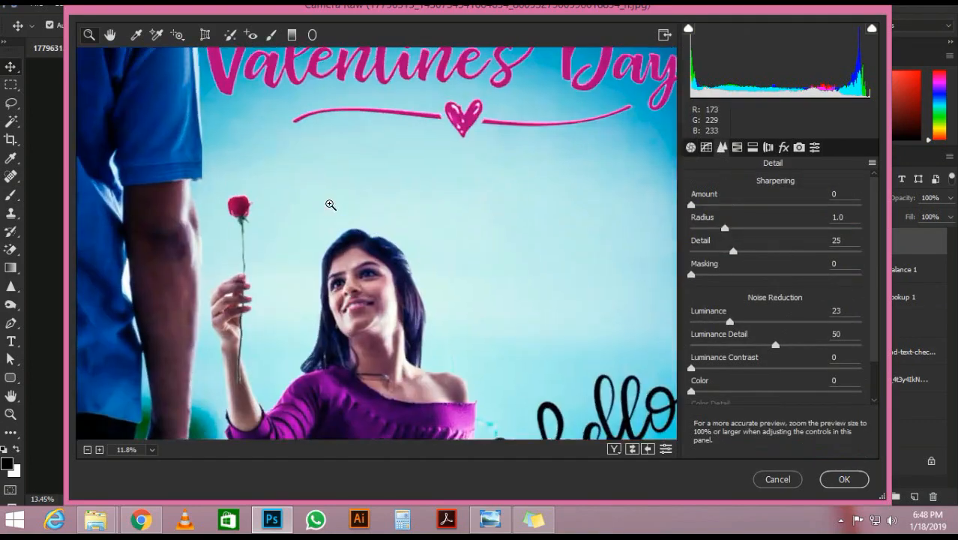
left_click(329, 205)
left_click(430, 383)
left_click(359, 205)
left_click(359, 206)
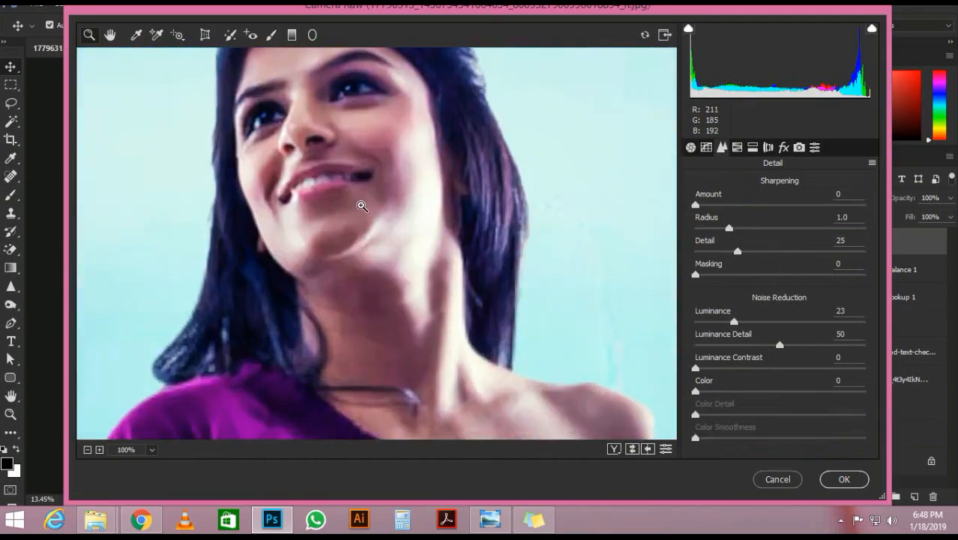
left_click(359, 206)
key("ctrl+0")
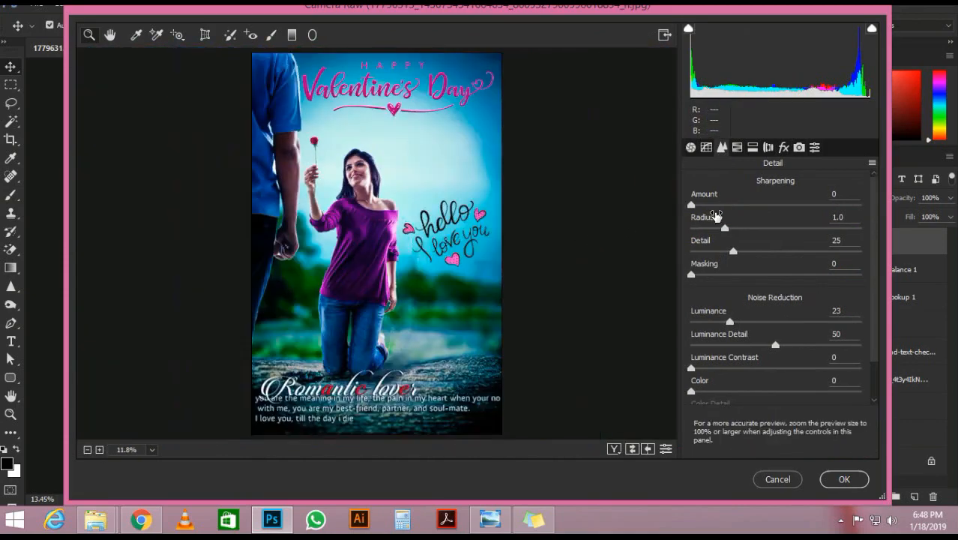
Step: Add a slight dark post-crop vignette with the Highlight Priority style and apply the Camera Raw filter
left_click(694, 275)
left_click(737, 148)
left_click(754, 150)
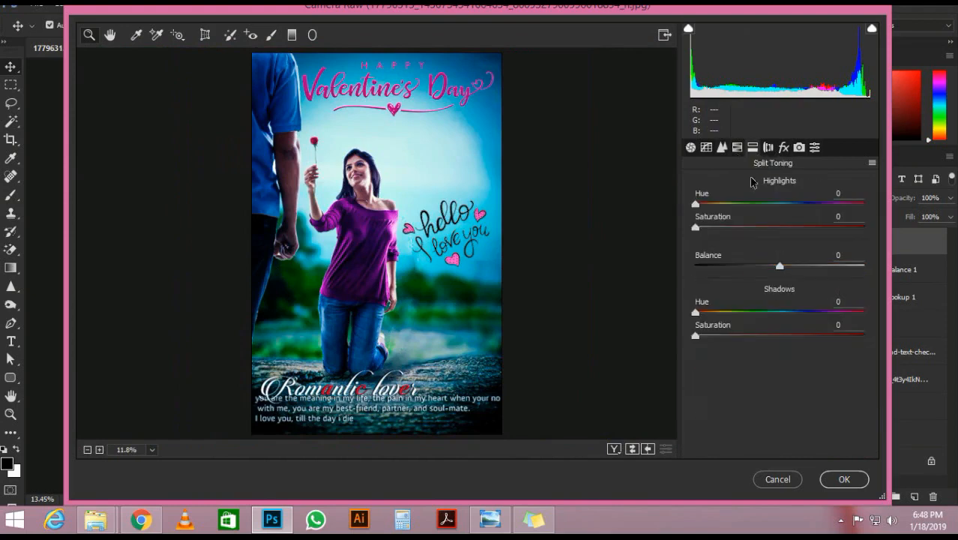
left_click(768, 149)
left_click(784, 148)
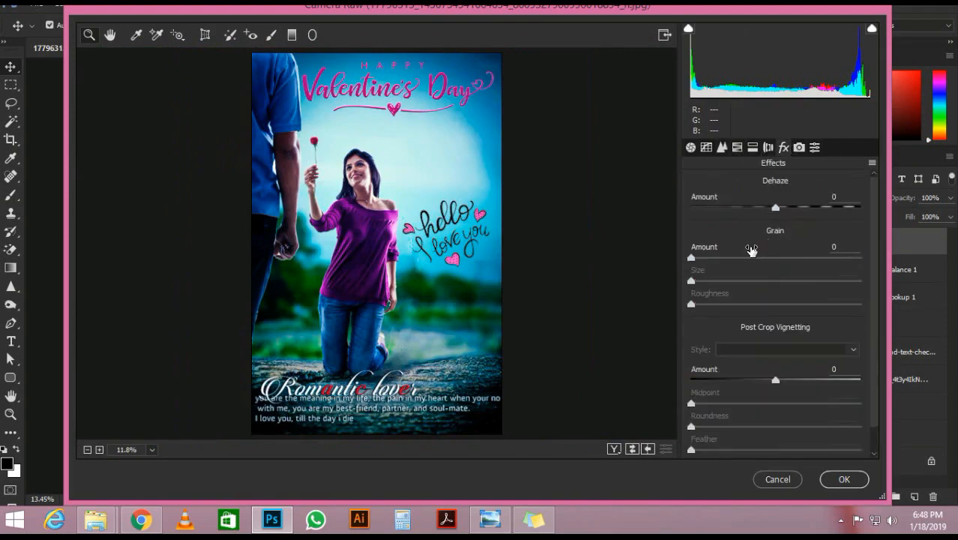
mouse_move(775, 380)
left_mouse_down()
mouse_move(758, 383)
mouse_move(782, 383)
mouse_move(770, 381)
left_mouse_up()
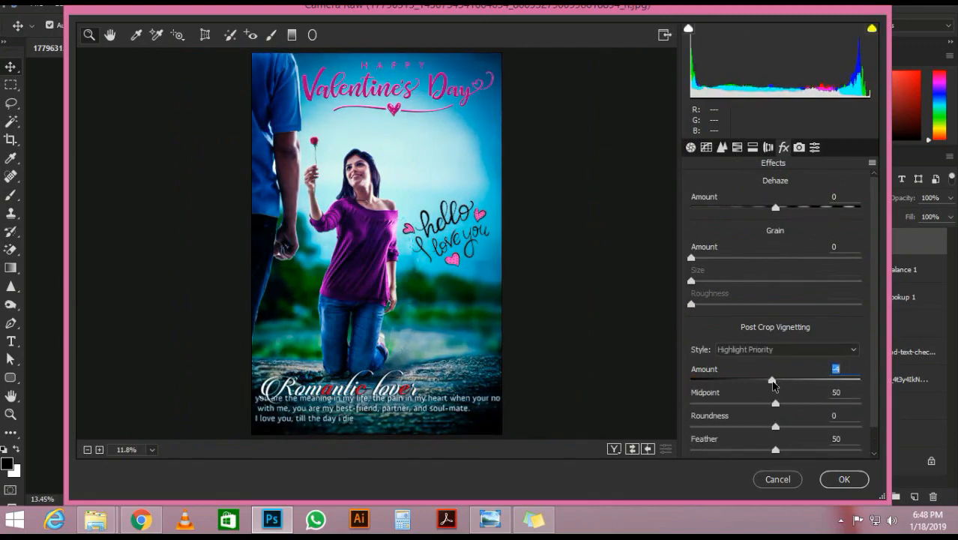
left_click(840, 479)
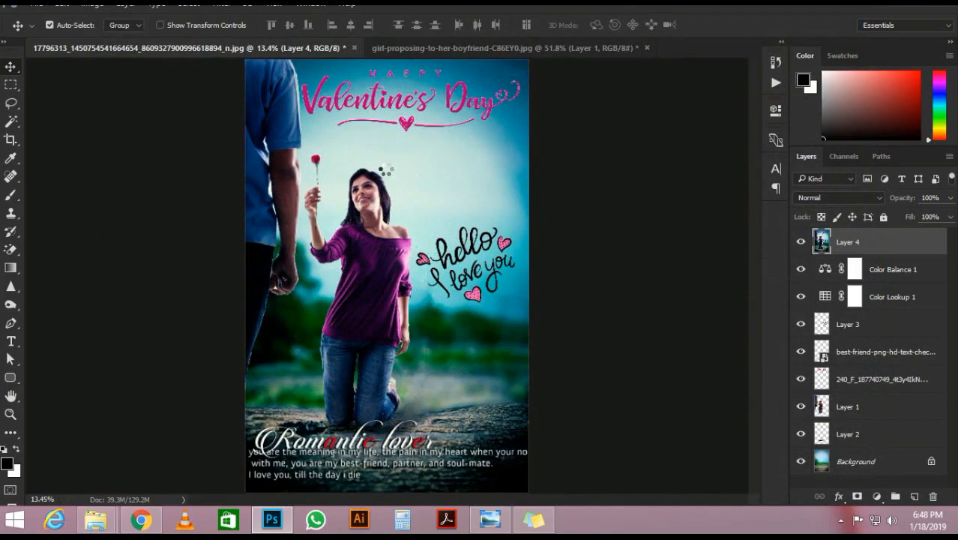
scroll(382, 168, "up", 5)
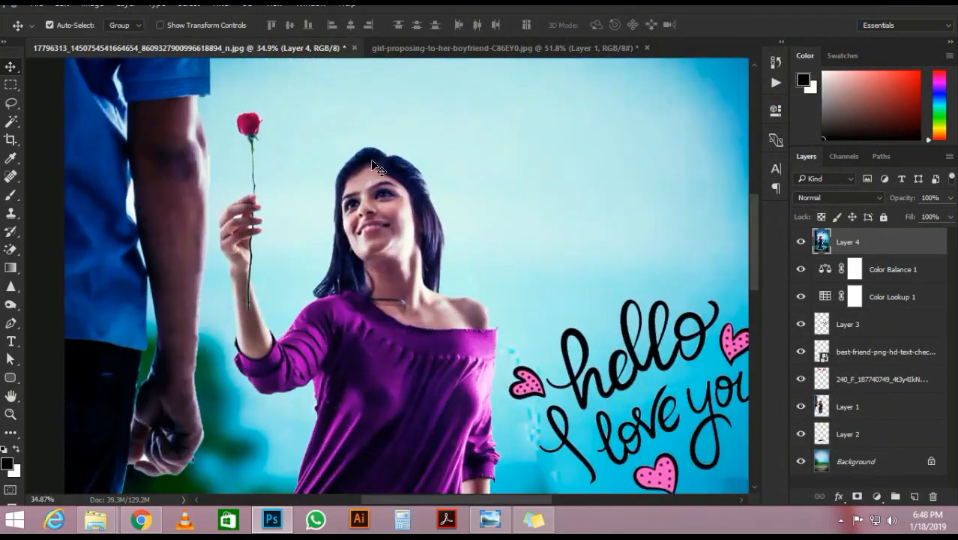
scroll(373, 164, "up", 4)
scroll(380, 180, "down", 5)
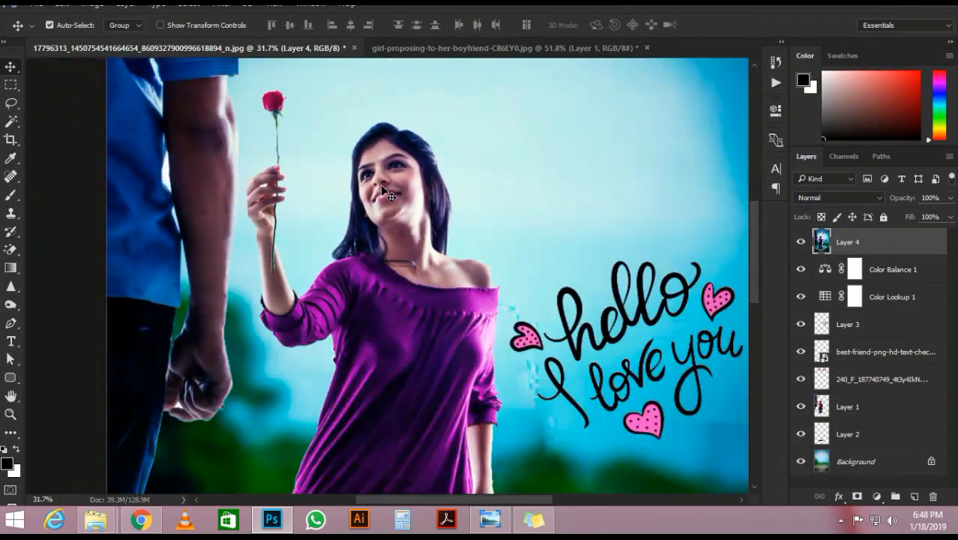
scroll(380, 184, "down", 5)
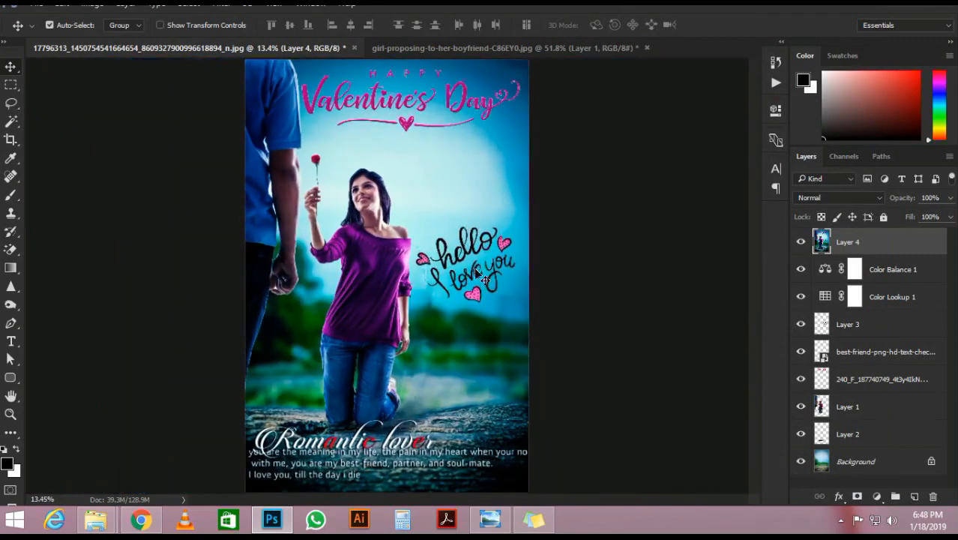
Step: Add a text layer with the editor's name and title beside the woman's waist and try to increase its font size
key("t")
left_click(308, 312)
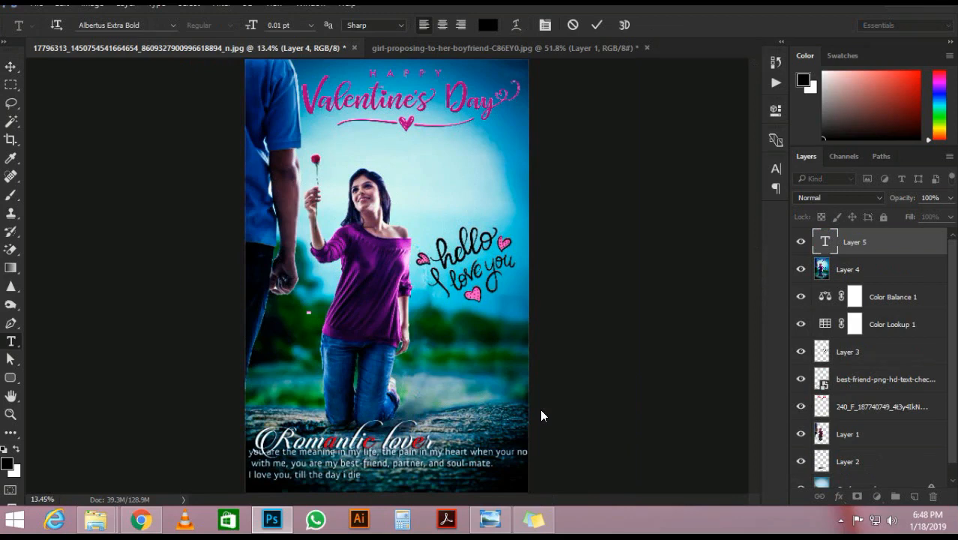
scroll(306, 312, "up", 11)
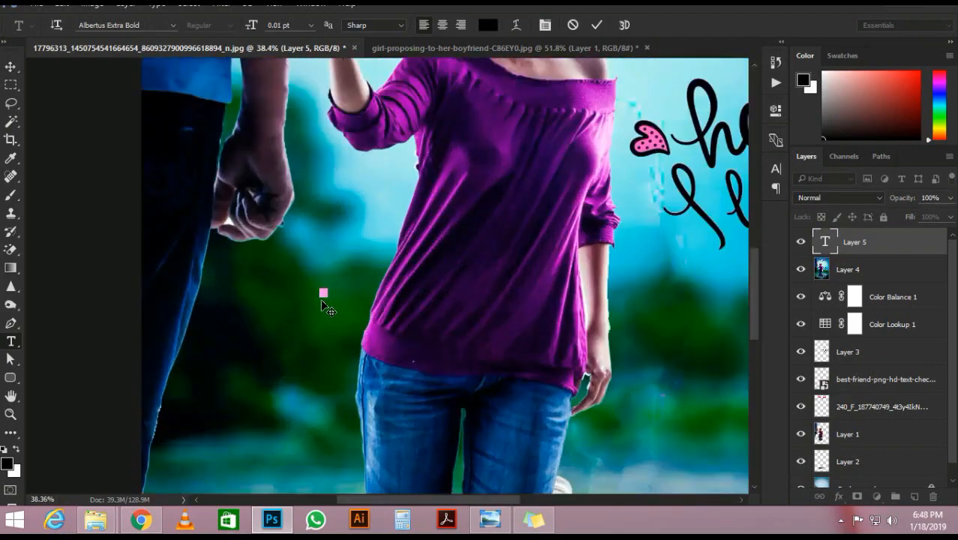
scroll(322, 301, "up", 10)
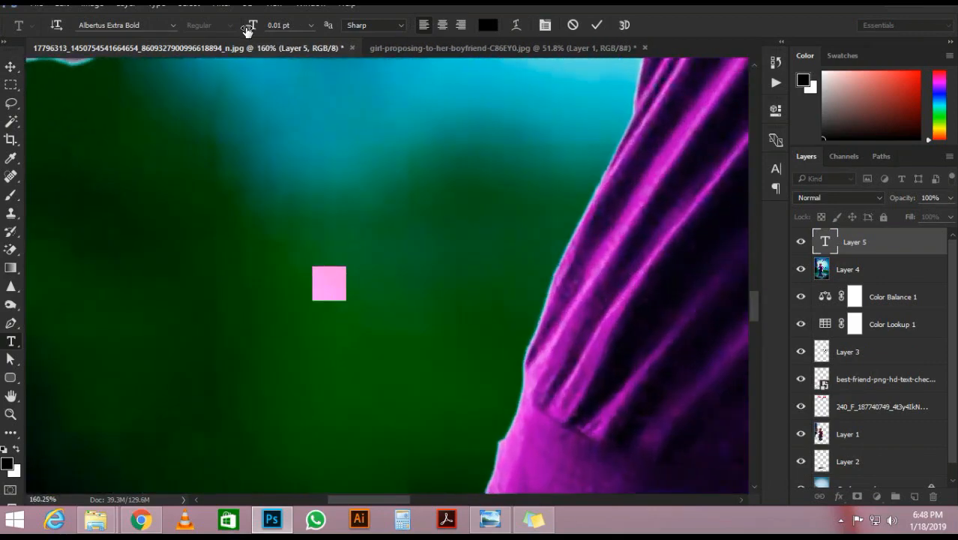
left_click(252, 26)
left_click_drag(276, 27, 456, 36)
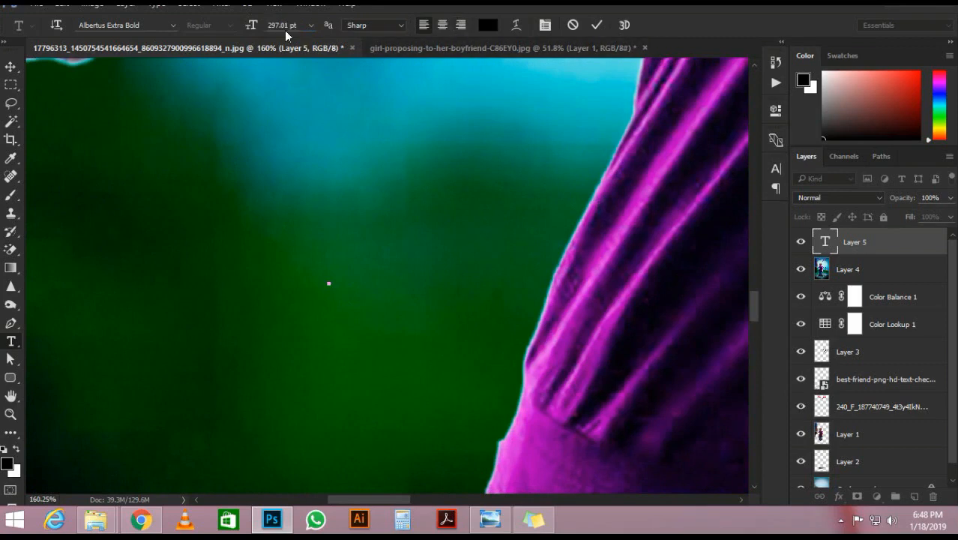
left_click_drag(248, 27, 502, 49)
left_click(597, 24)
key("ctrl+0")
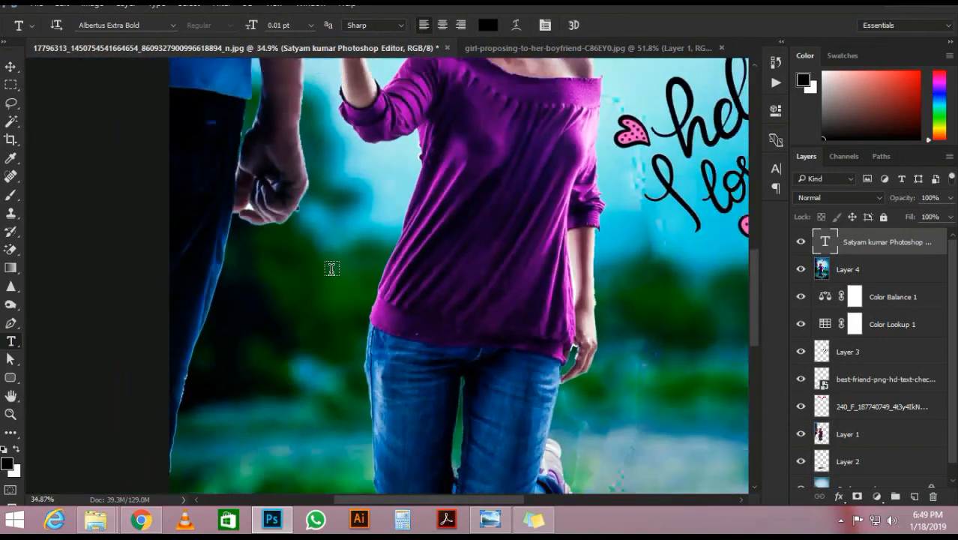
Step: Try to enlarge the tiny signature text with Free Transform
key("ctrl+t")
scroll(338, 270, "up", 3)
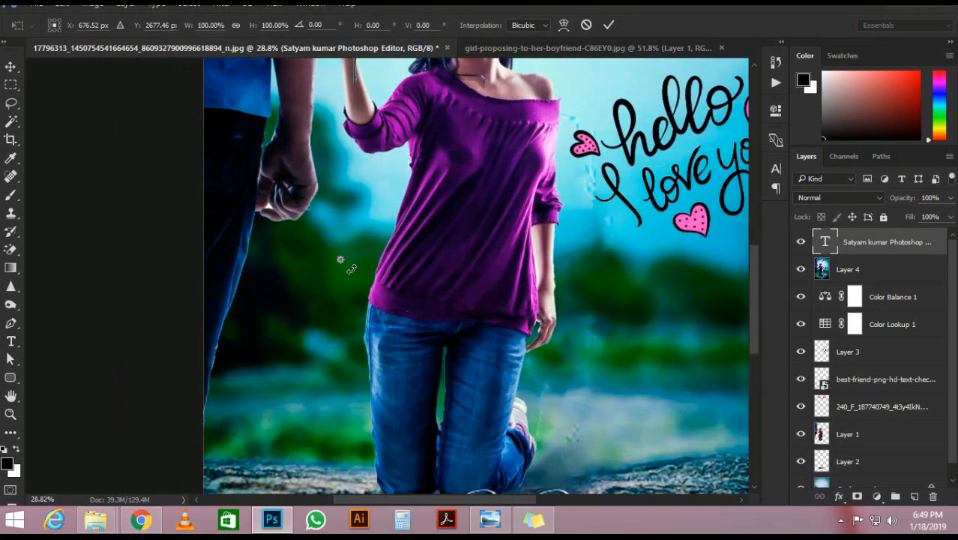
left_click_drag(342, 262, 386, 301)
left_click_drag(343, 261, 409, 311)
scroll(341, 263, "up", 6)
scroll(330, 264, "up", 3)
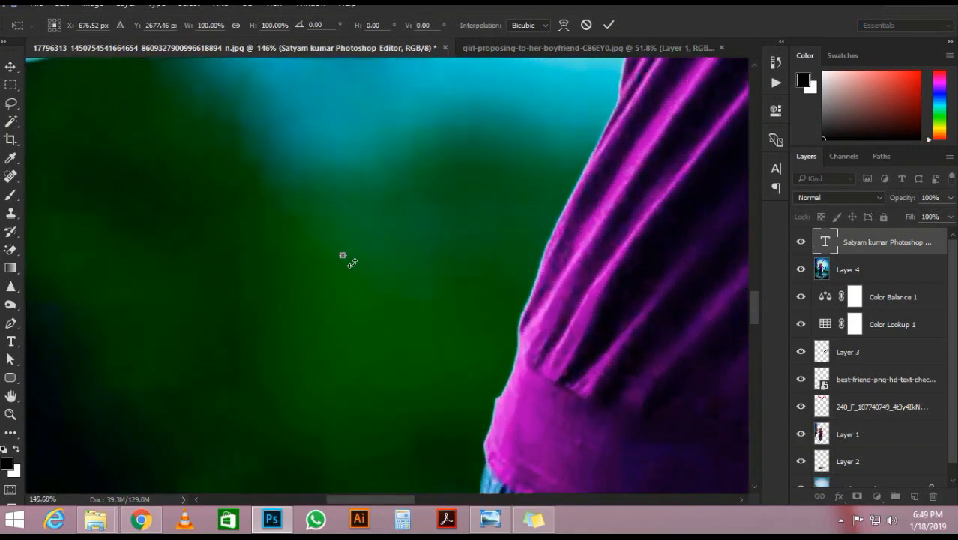
left_click_drag(342, 258, 681, 435)
scroll(431, 311, "down", 10)
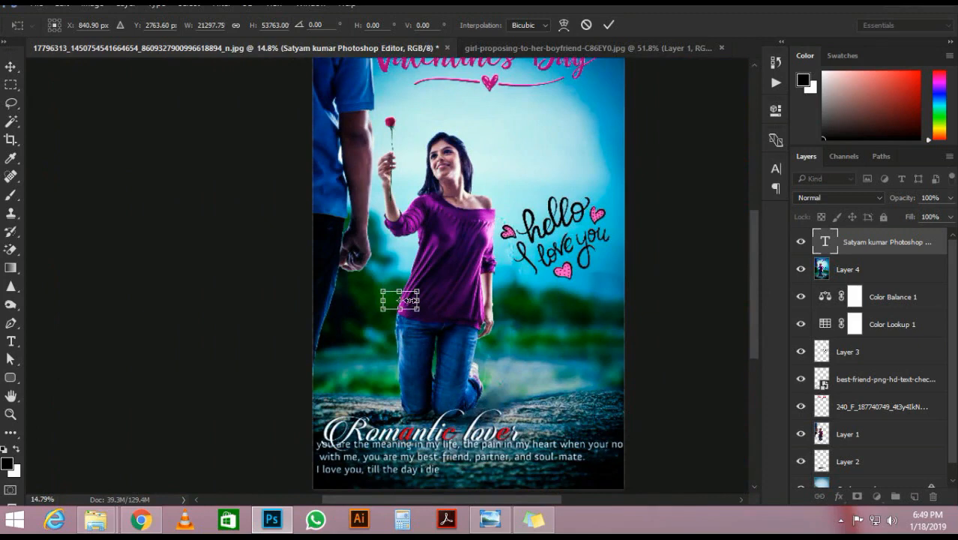
left_click(617, 26)
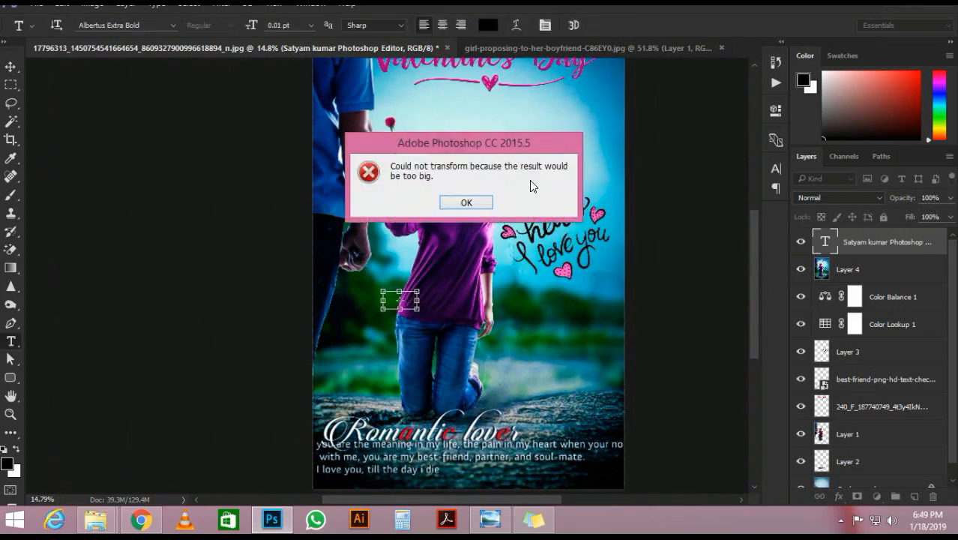
left_click(466, 203)
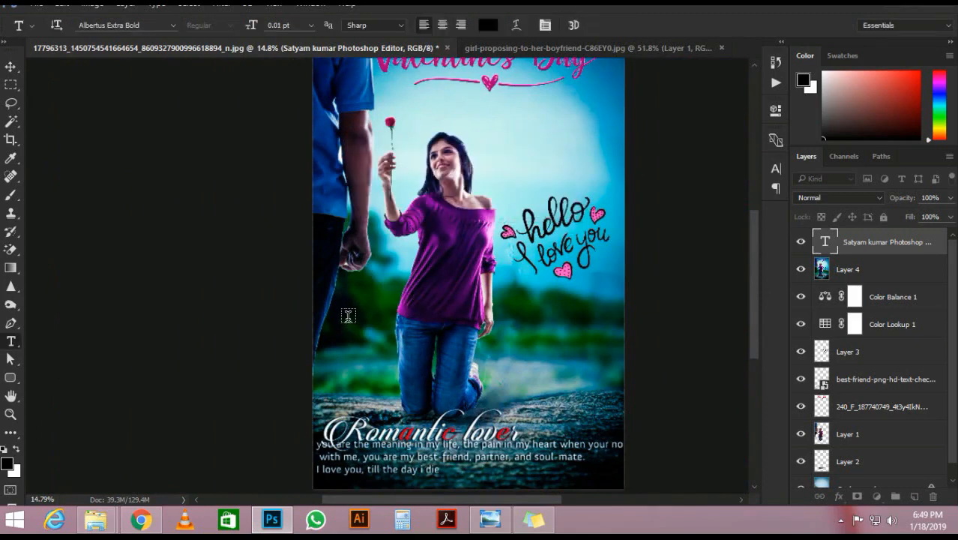
Step: Try once more to scale up the signature text, extending it beyond the canvas, and delete the text layer
key("ctrl+t")
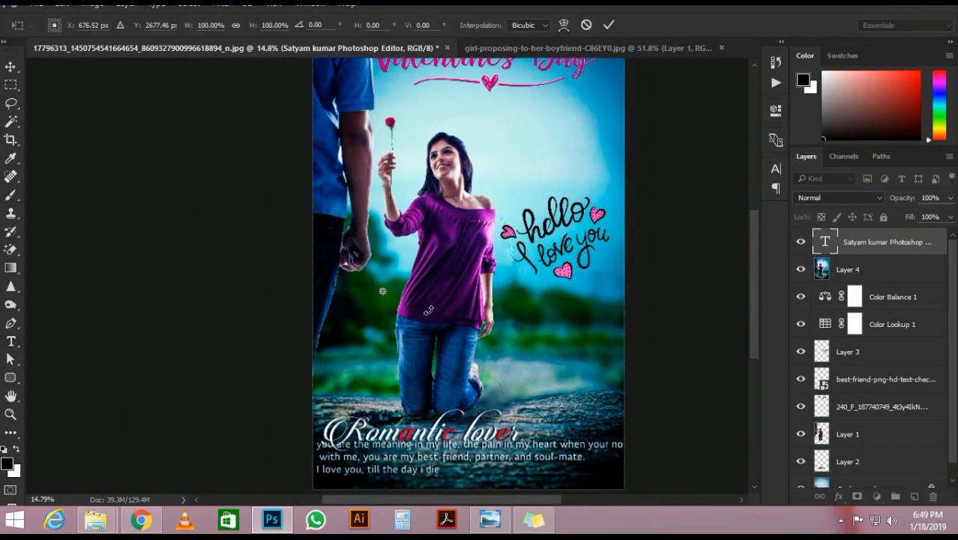
left_click_drag(549, 401, 765, 501)
scroll(312, 297, "down", 3)
key("Return")
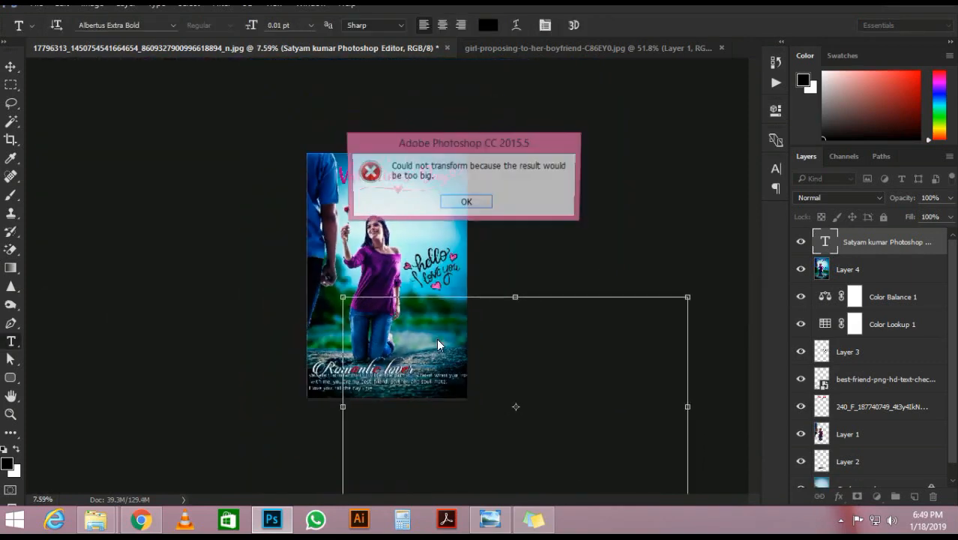
left_click(467, 204)
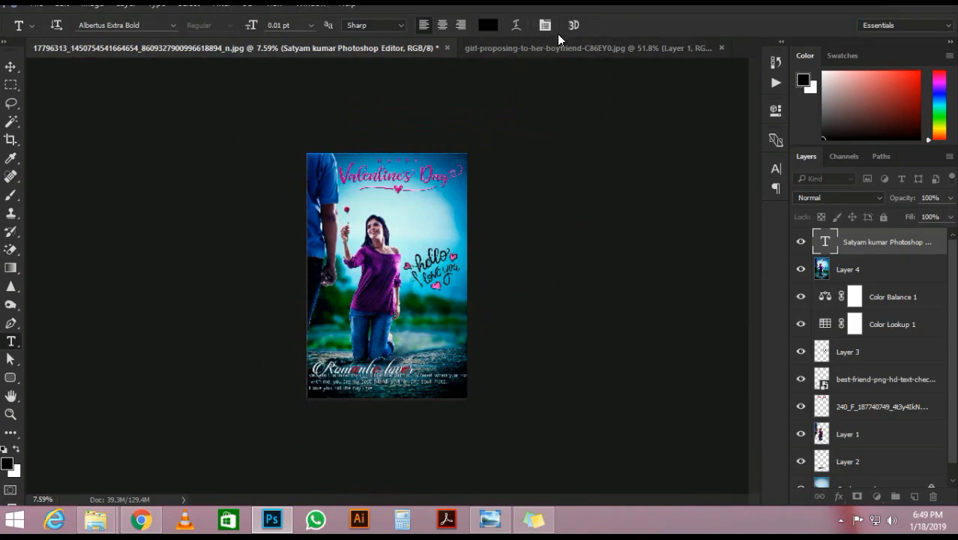
key("Delete")
Step: Examine the graded poster as a whole and the woman's face up close
scroll(339, 186, "down", 3)
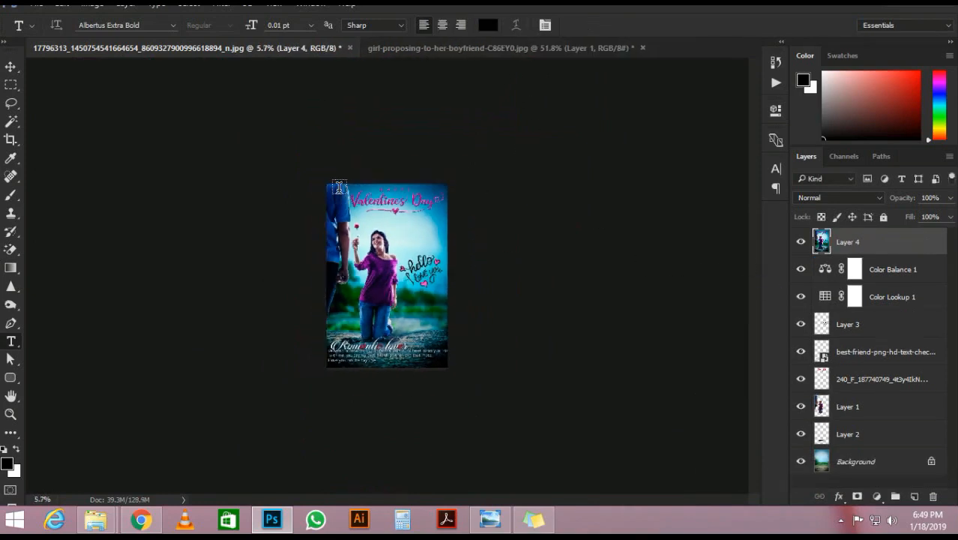
scroll(366, 197, "up", 8)
key("v")
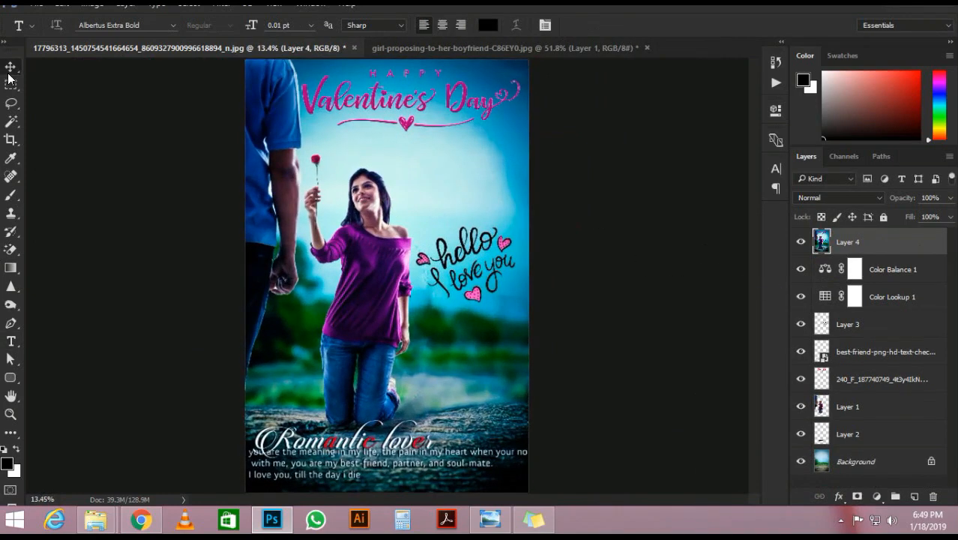
scroll(386, 216, "down", 1)
scroll(367, 215, "up", 3)
scroll(363, 213, "up", 6)
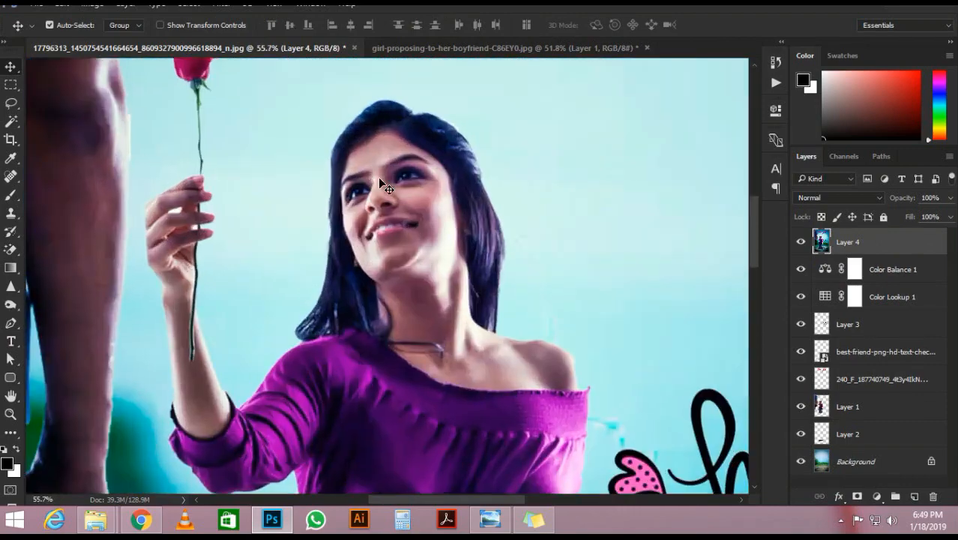
scroll(380, 194, "down", 5)
scroll(383, 206, "down", 2)
scroll(384, 207, "up", 1)
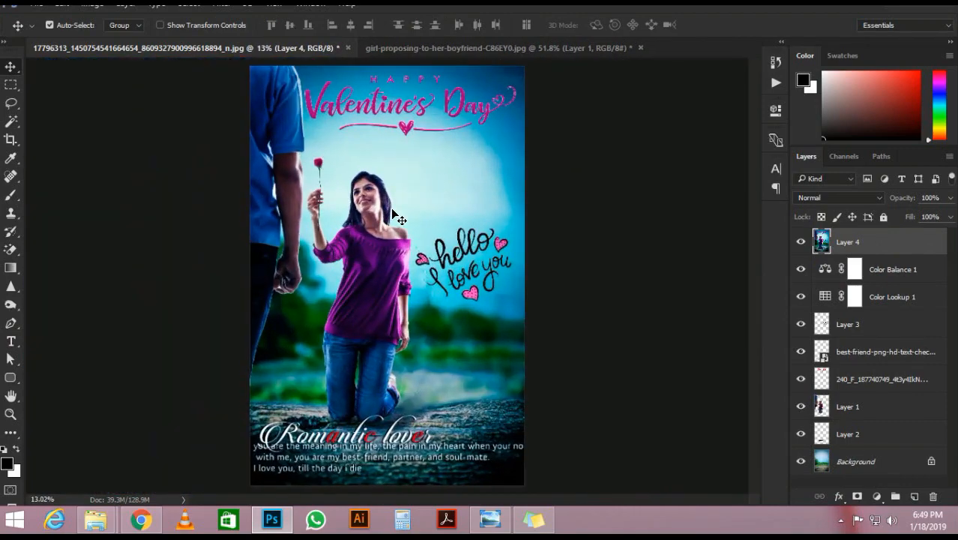